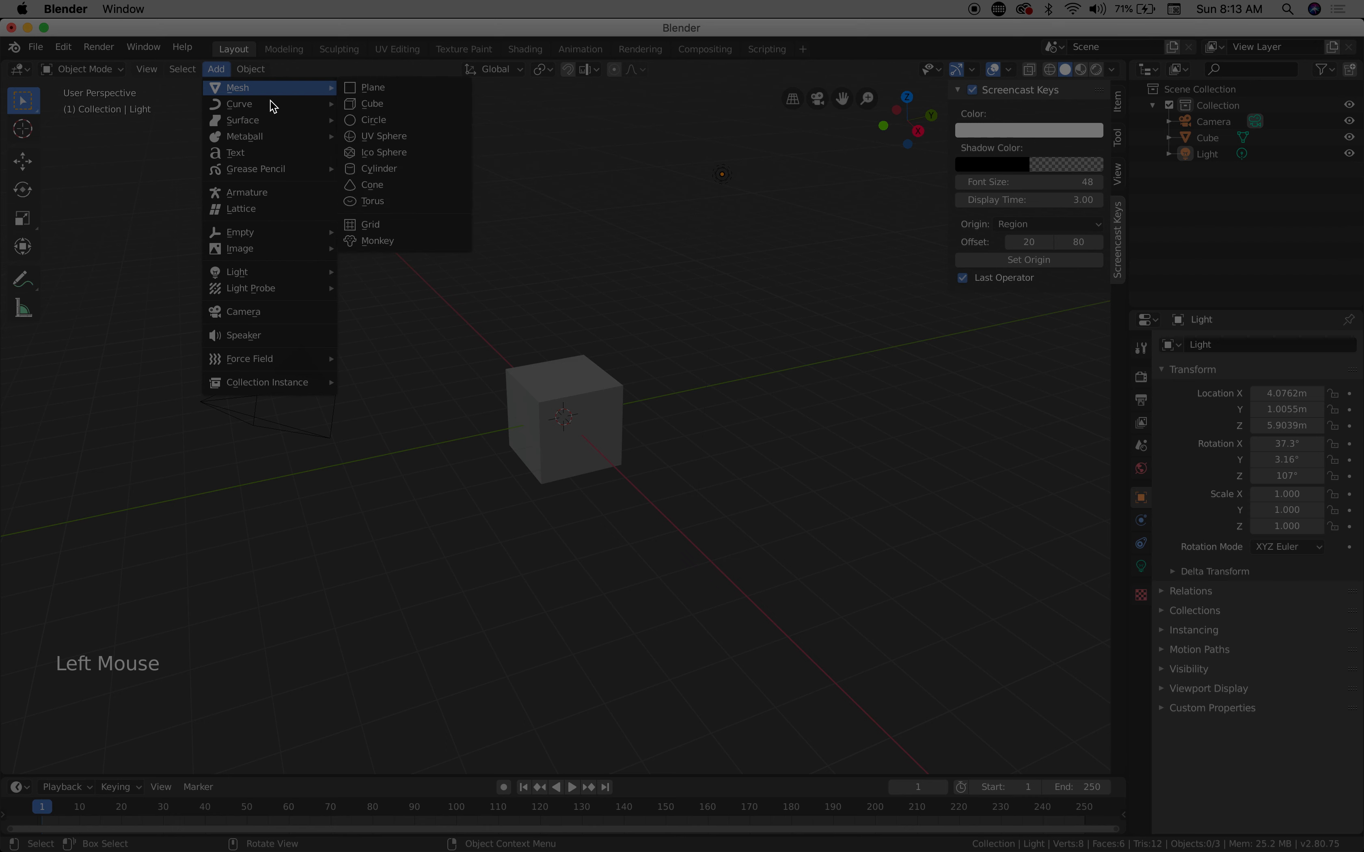
Add a cone mesh and move it beside the cube, to about X 1.29, Y 2.05, Z -0.72 m.
click(382, 186)
key(g)
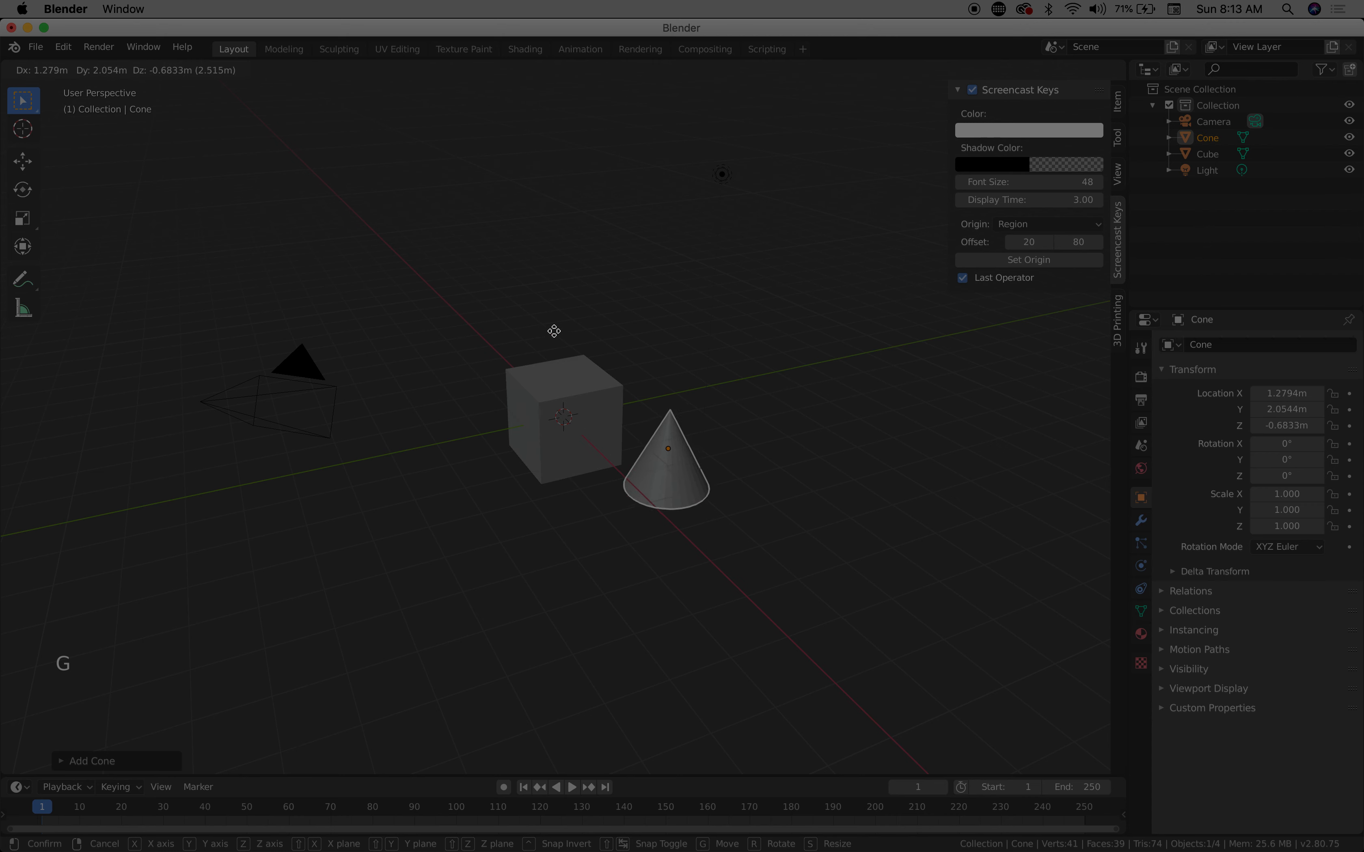
click(555, 334)
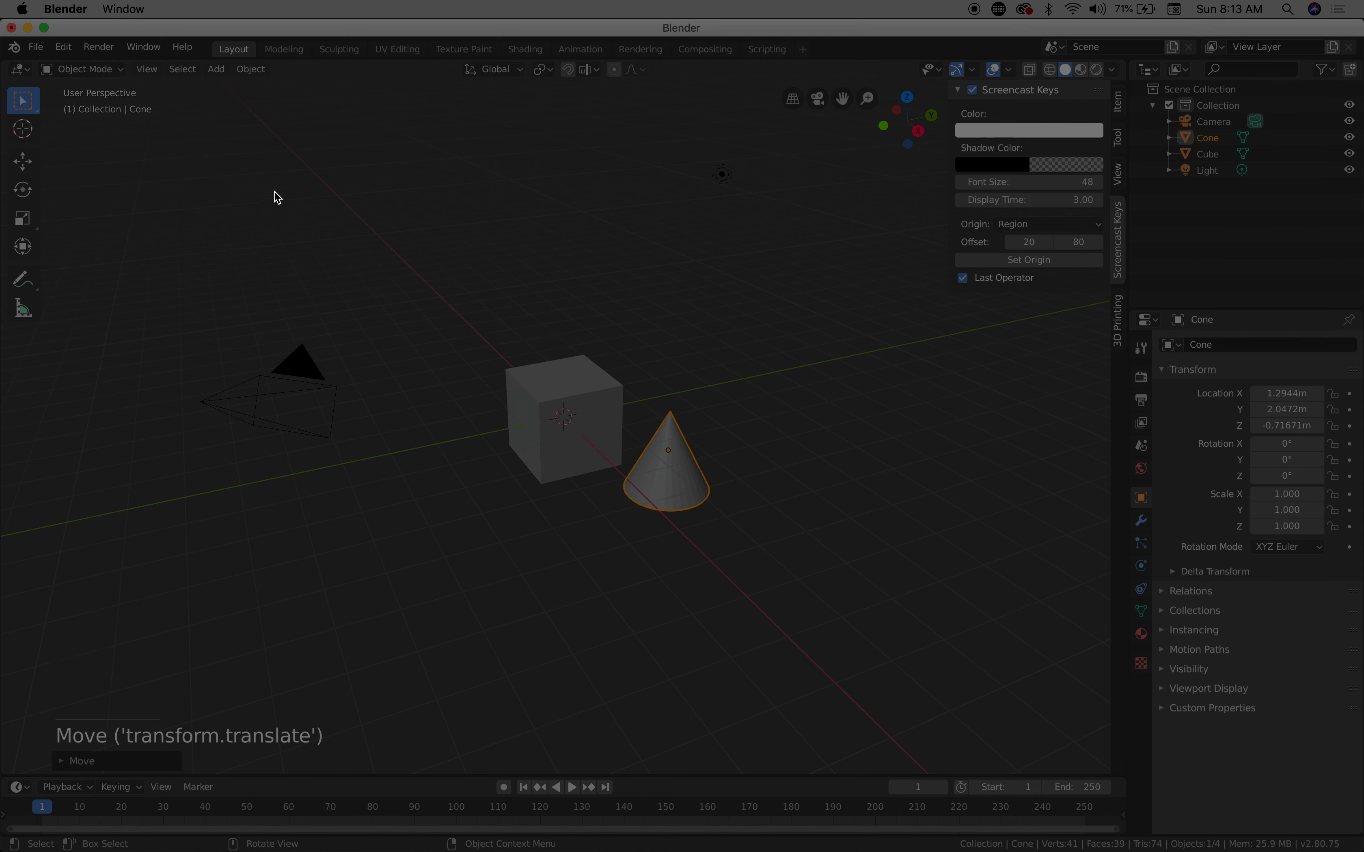
Add a UV sphere and move it to the cube's other side, at about X -1.15, Y -2.31, Z 0.23 m.
key(shift+a)
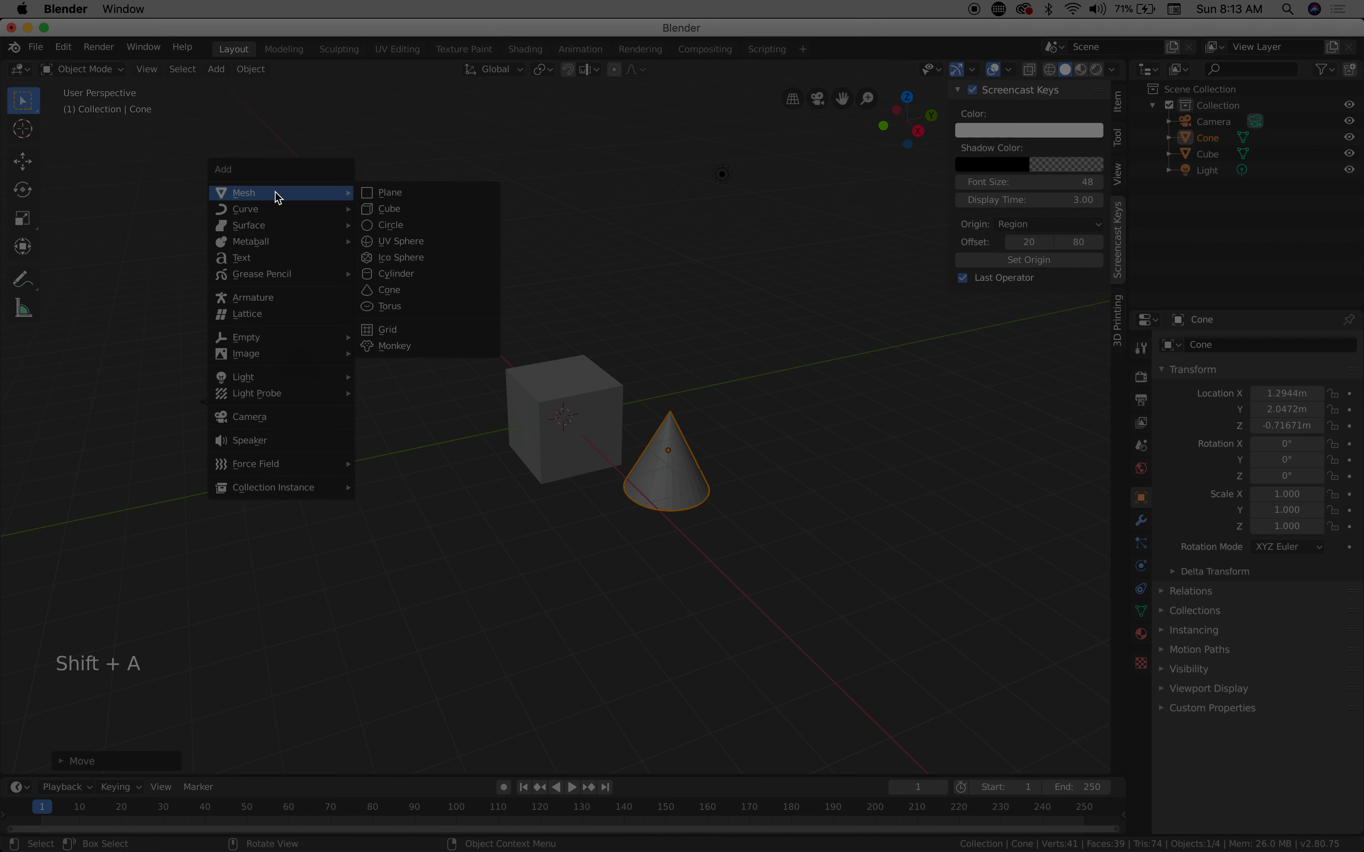
click(389, 243)
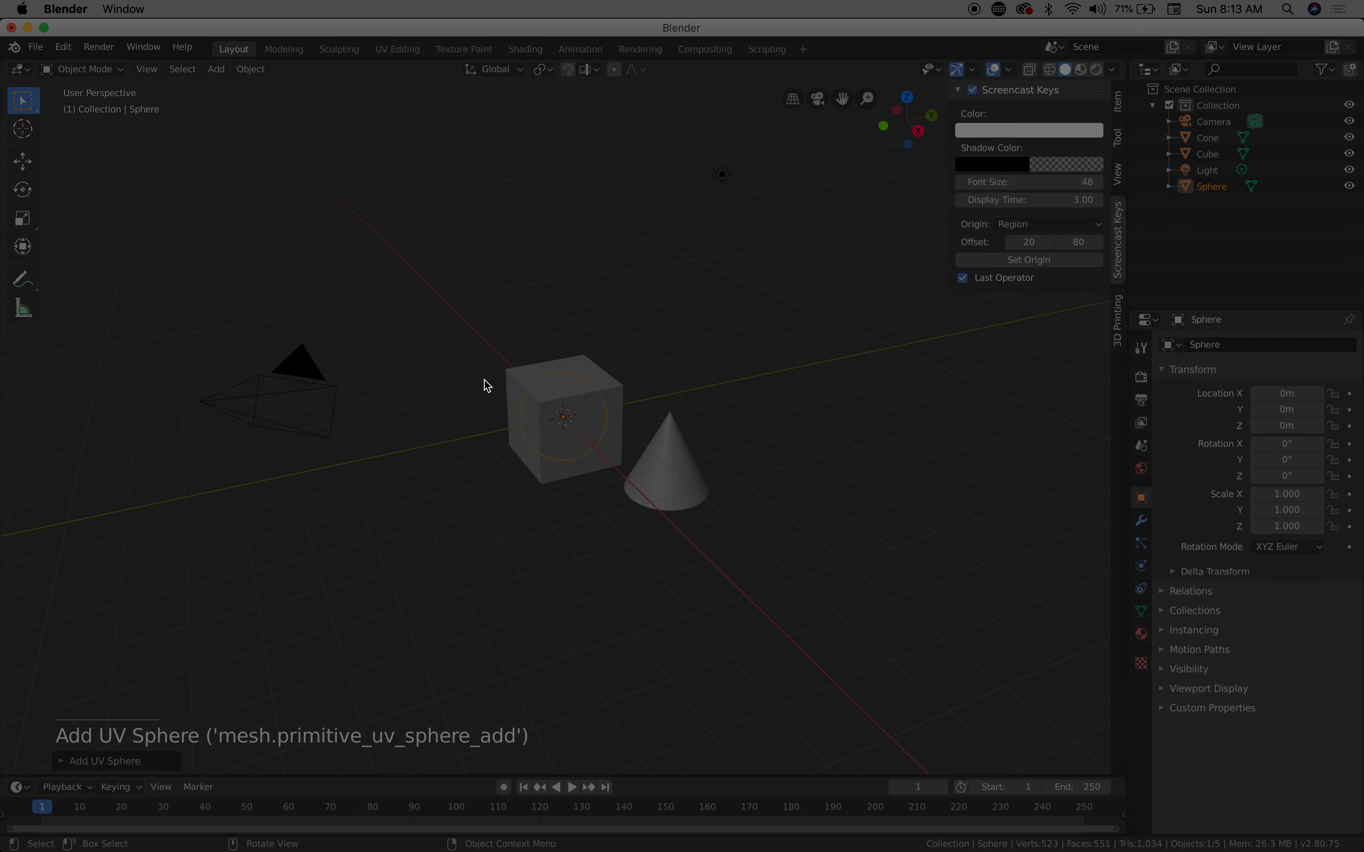
key(g)
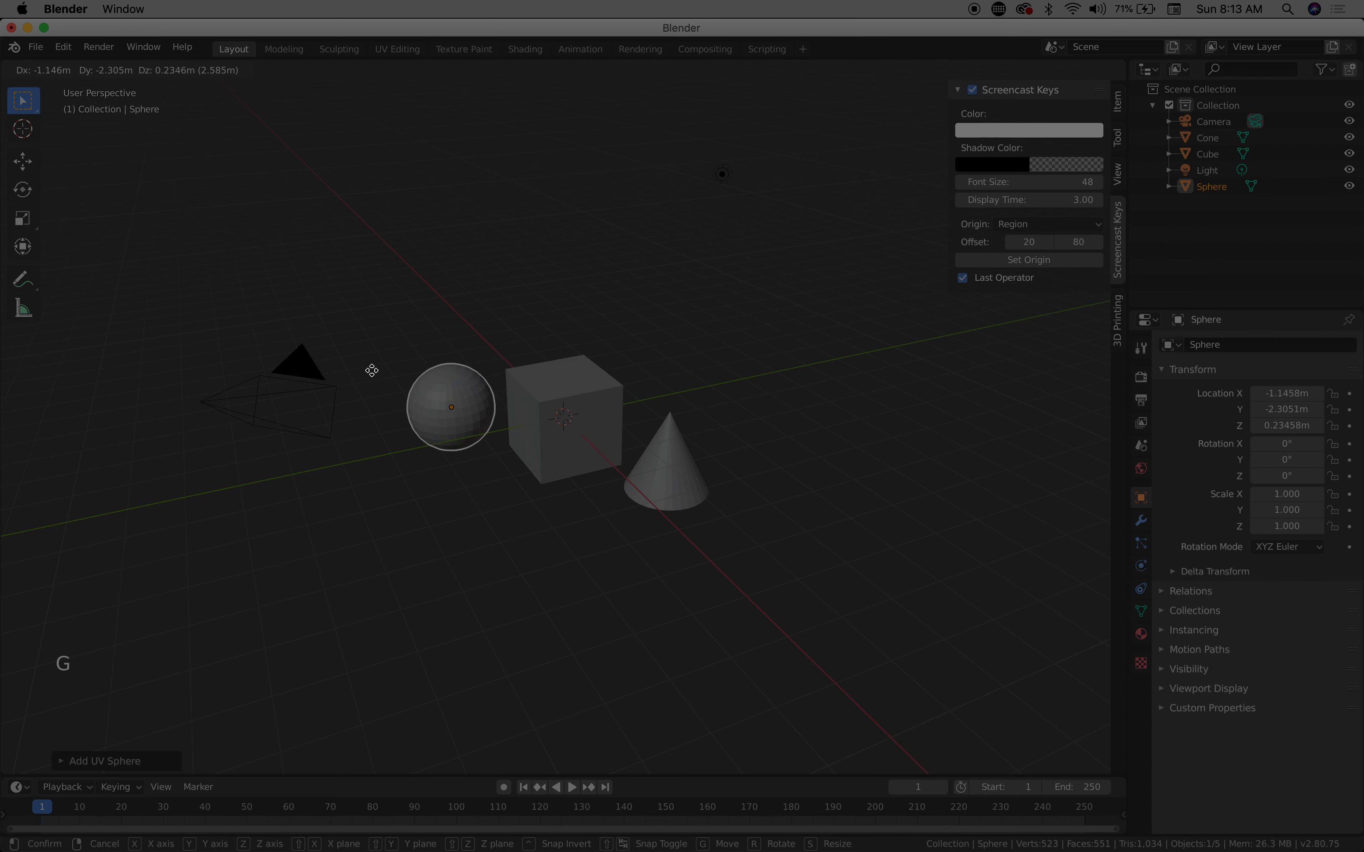
click(372, 370)
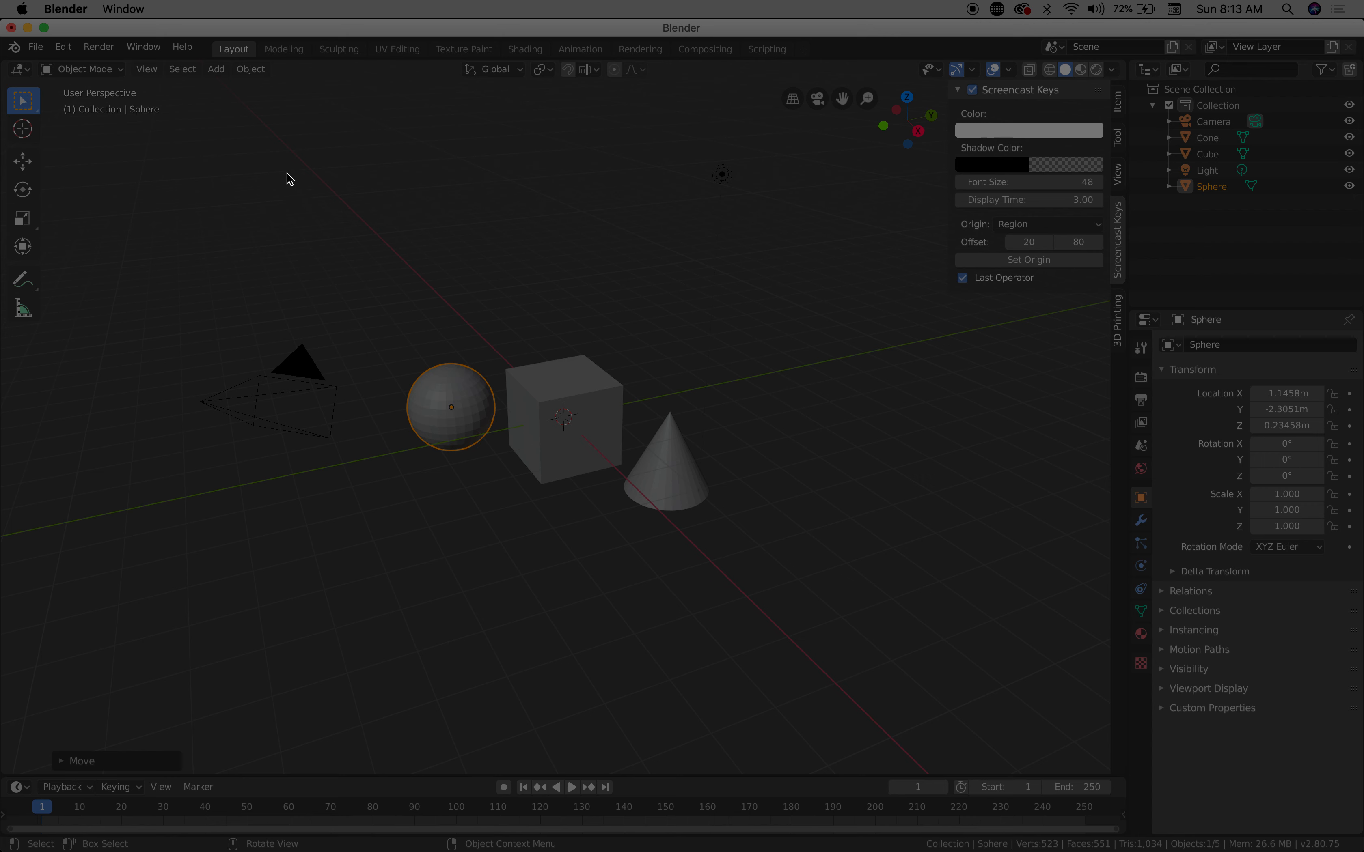
Add a plane mesh and scale it up uniformly to about 5.45 as a floor under the objects.
click(217, 70)
mouse_move(228, 87)
click(378, 90)
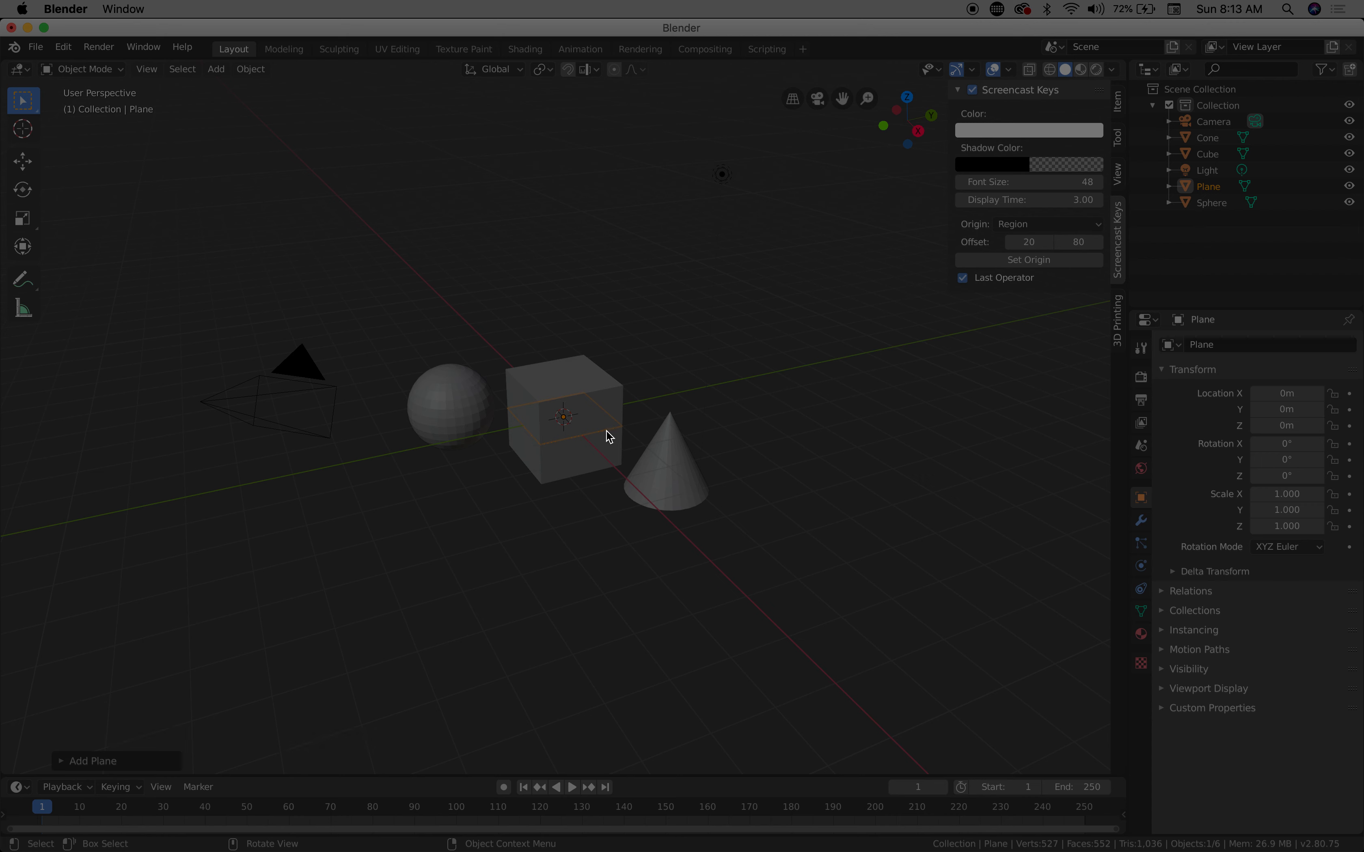
key(s)
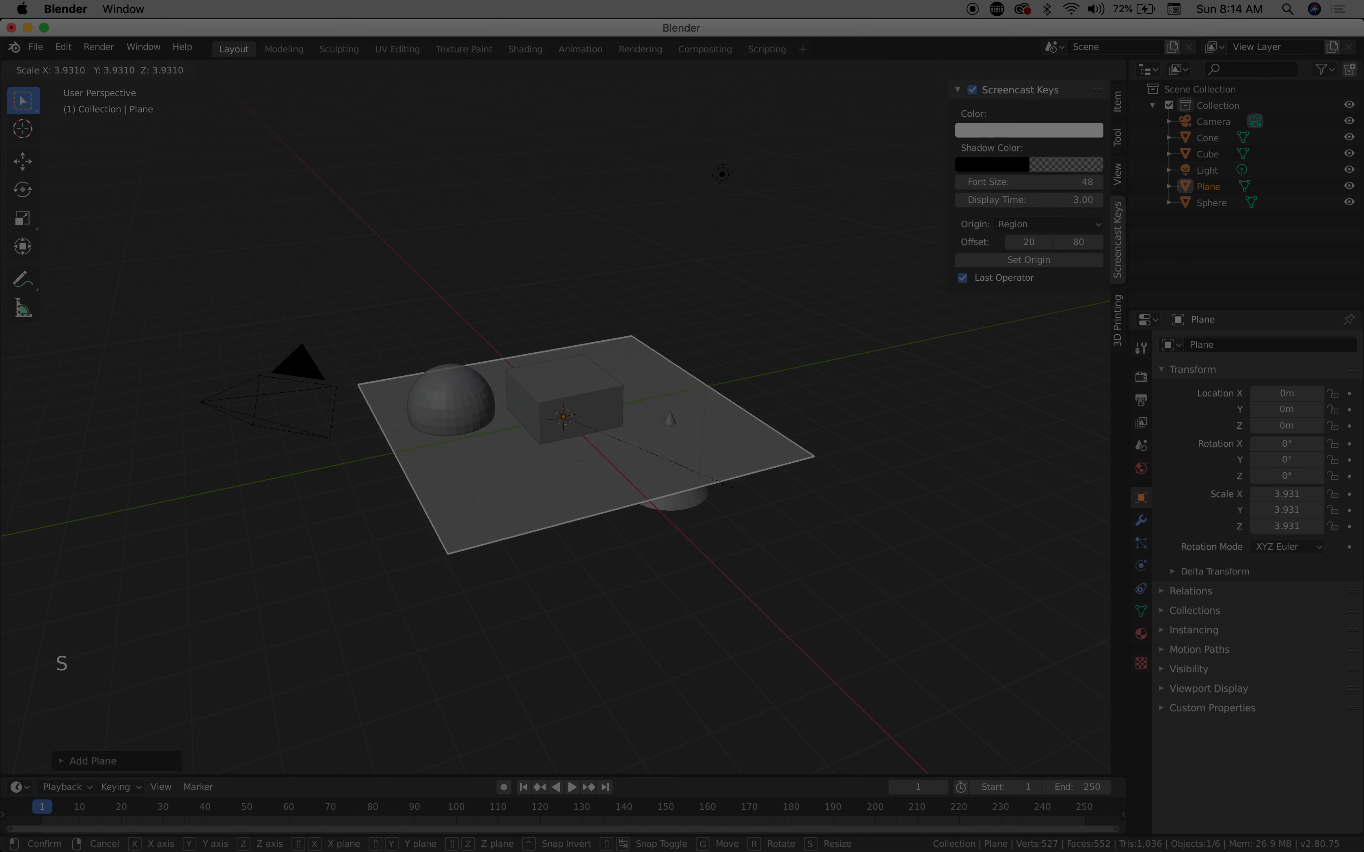
click(776, 535)
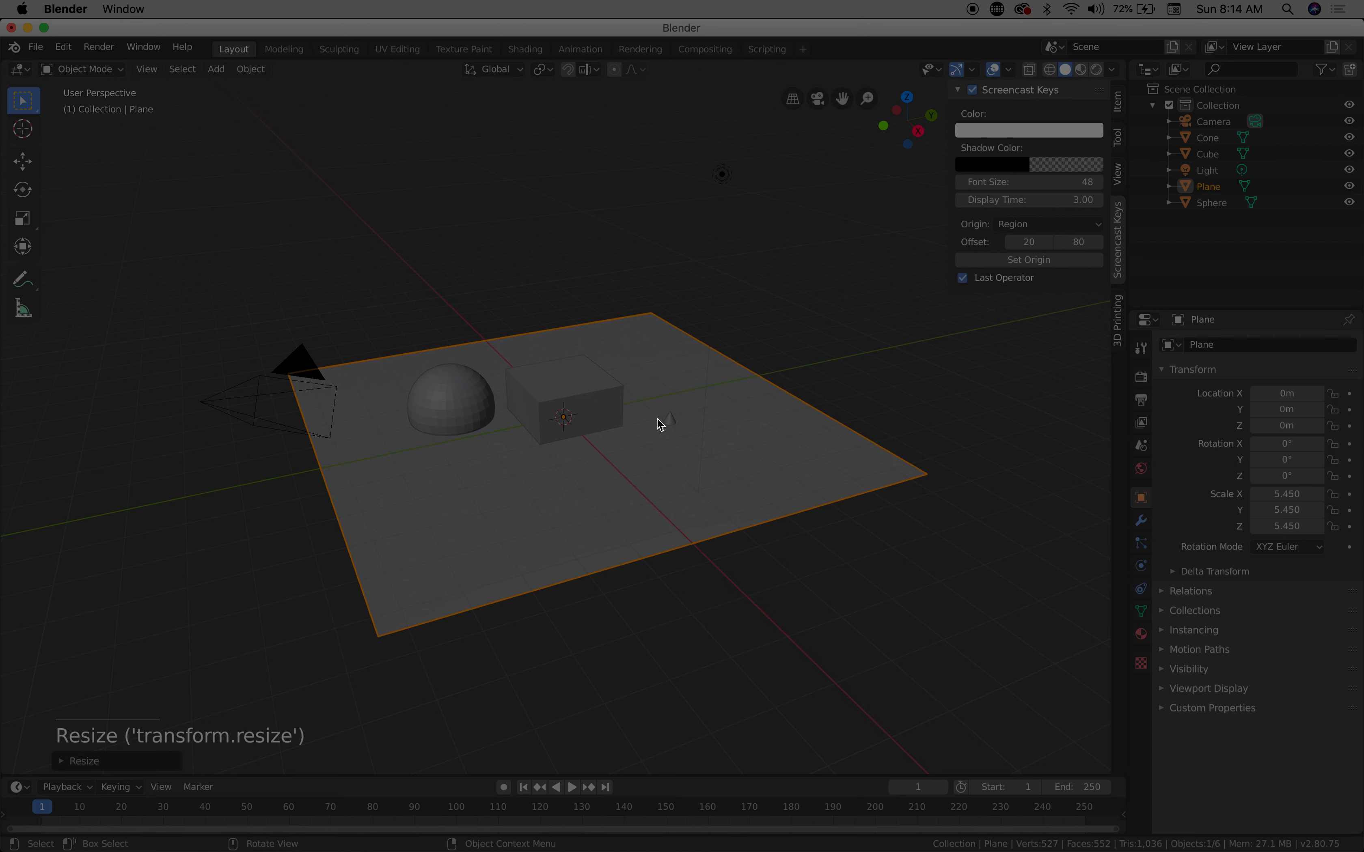
Raise the cone along the Z axis to about Z 0.96 m so that it stands on the plane.
click(672, 420)
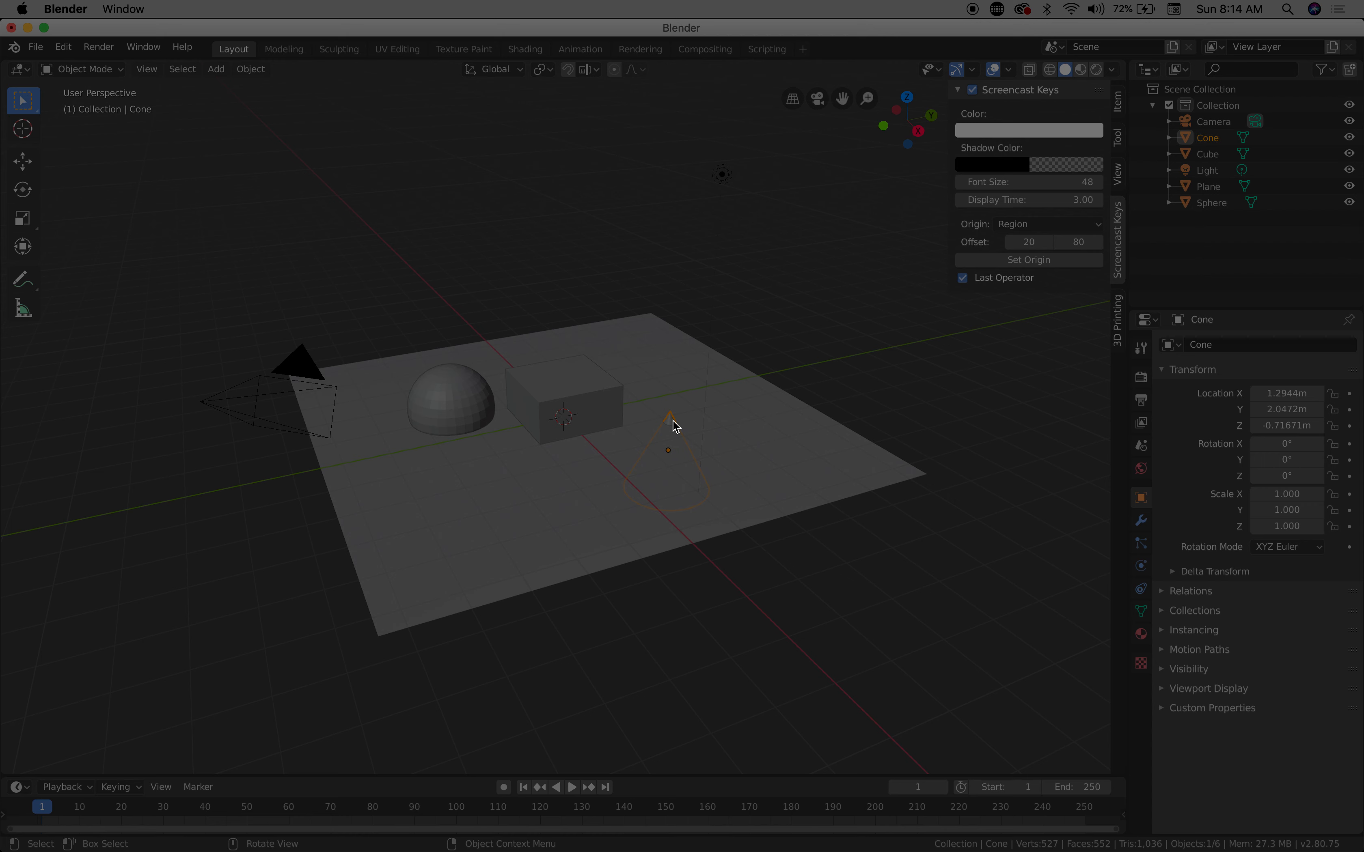
key(g)
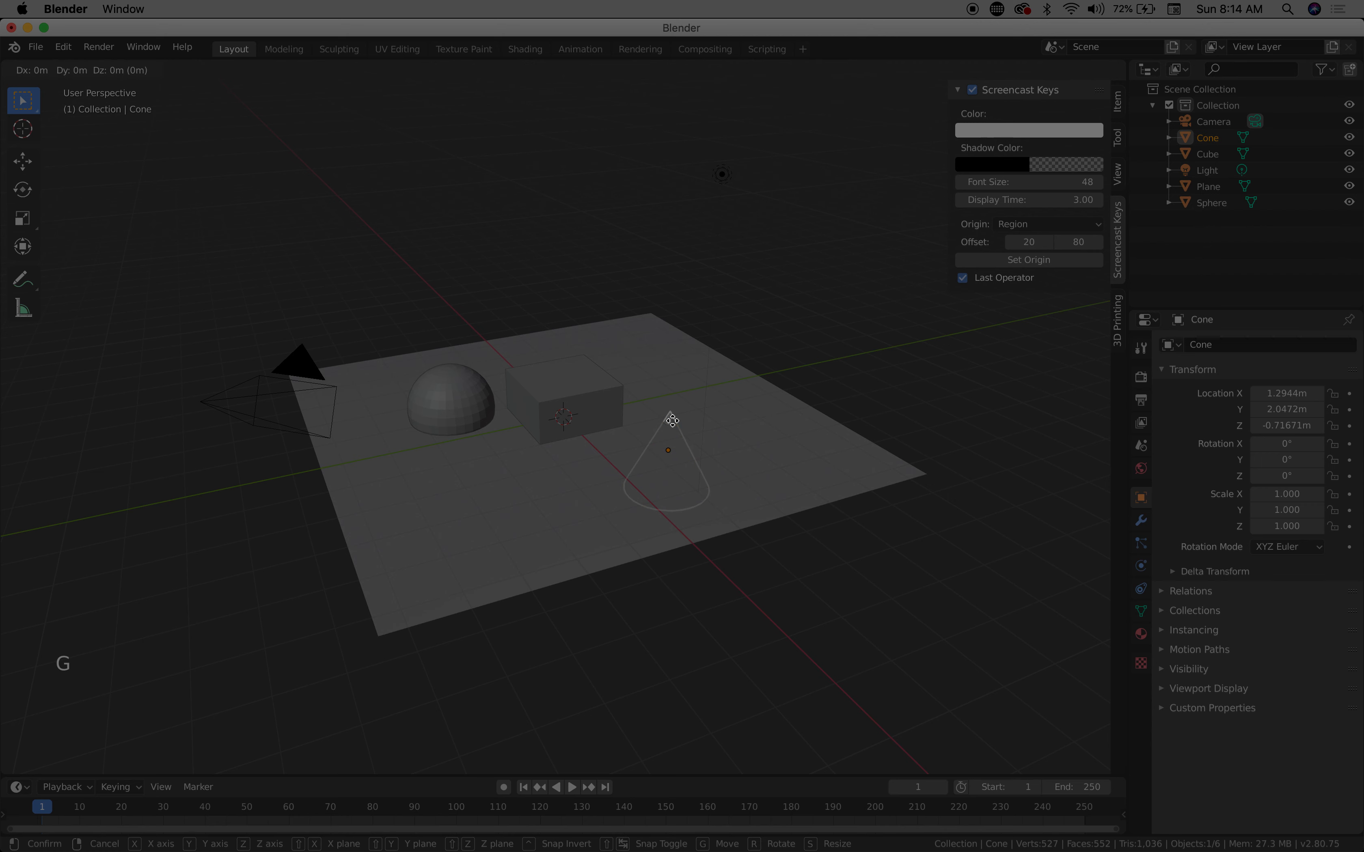
key(y)
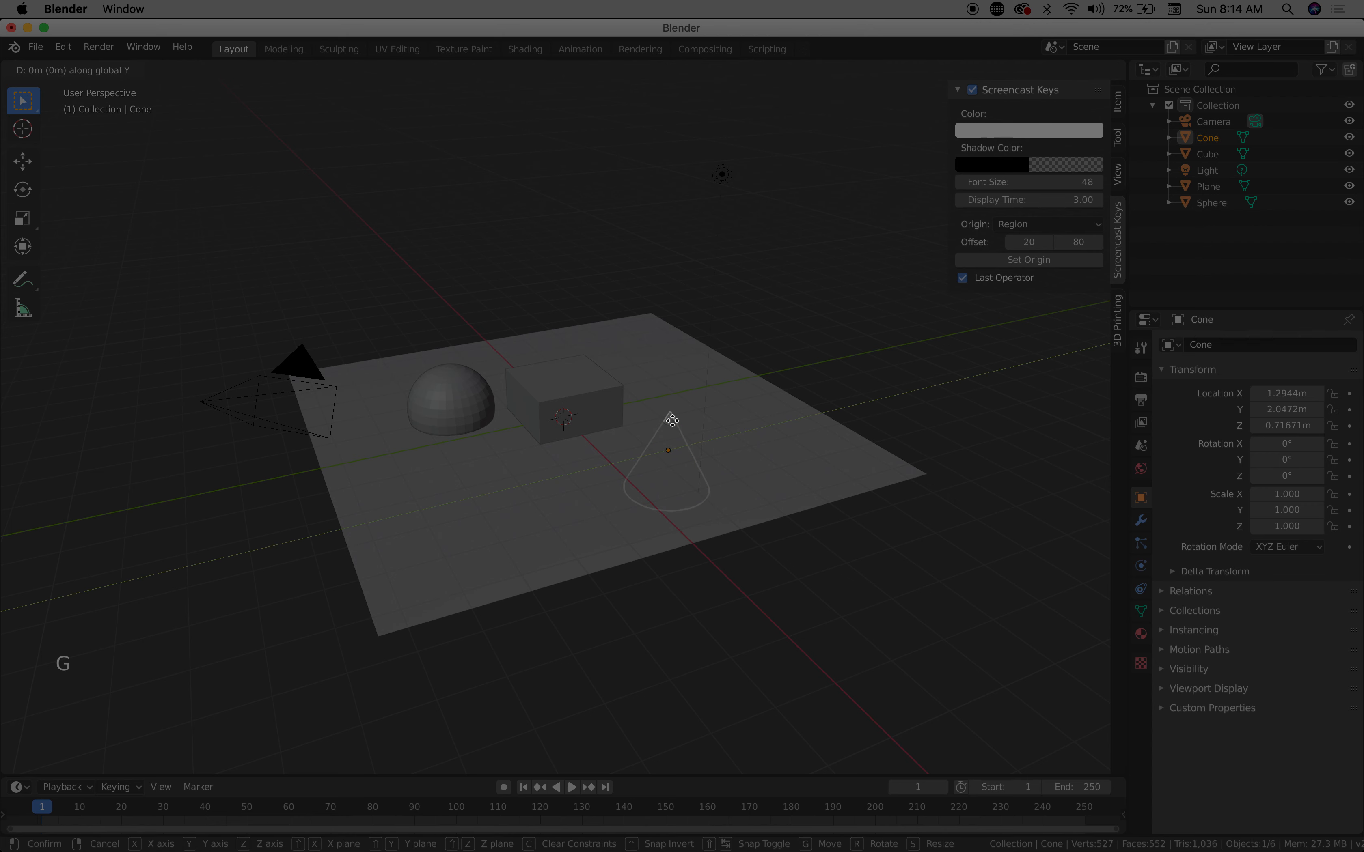
key(x)
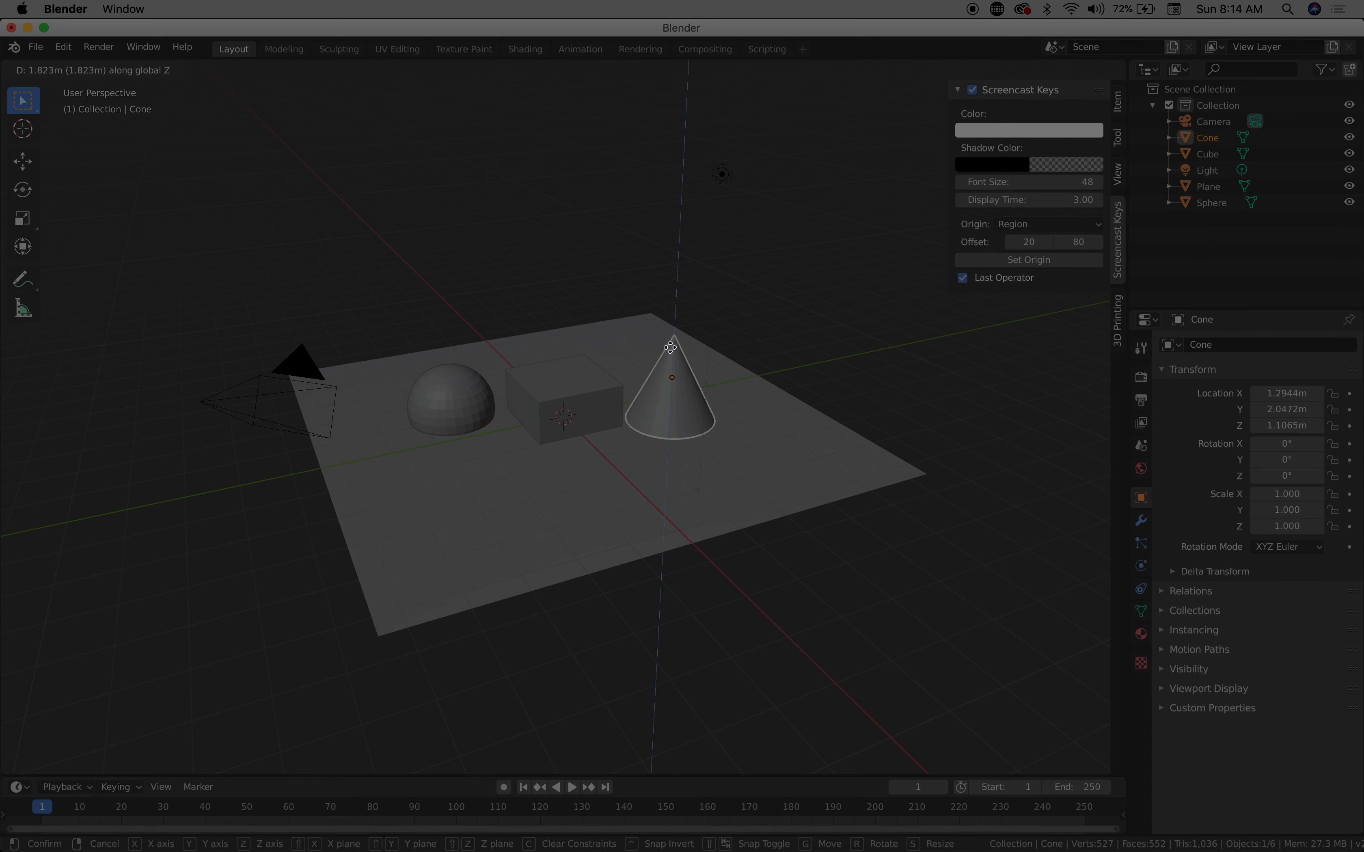
click(665, 353)
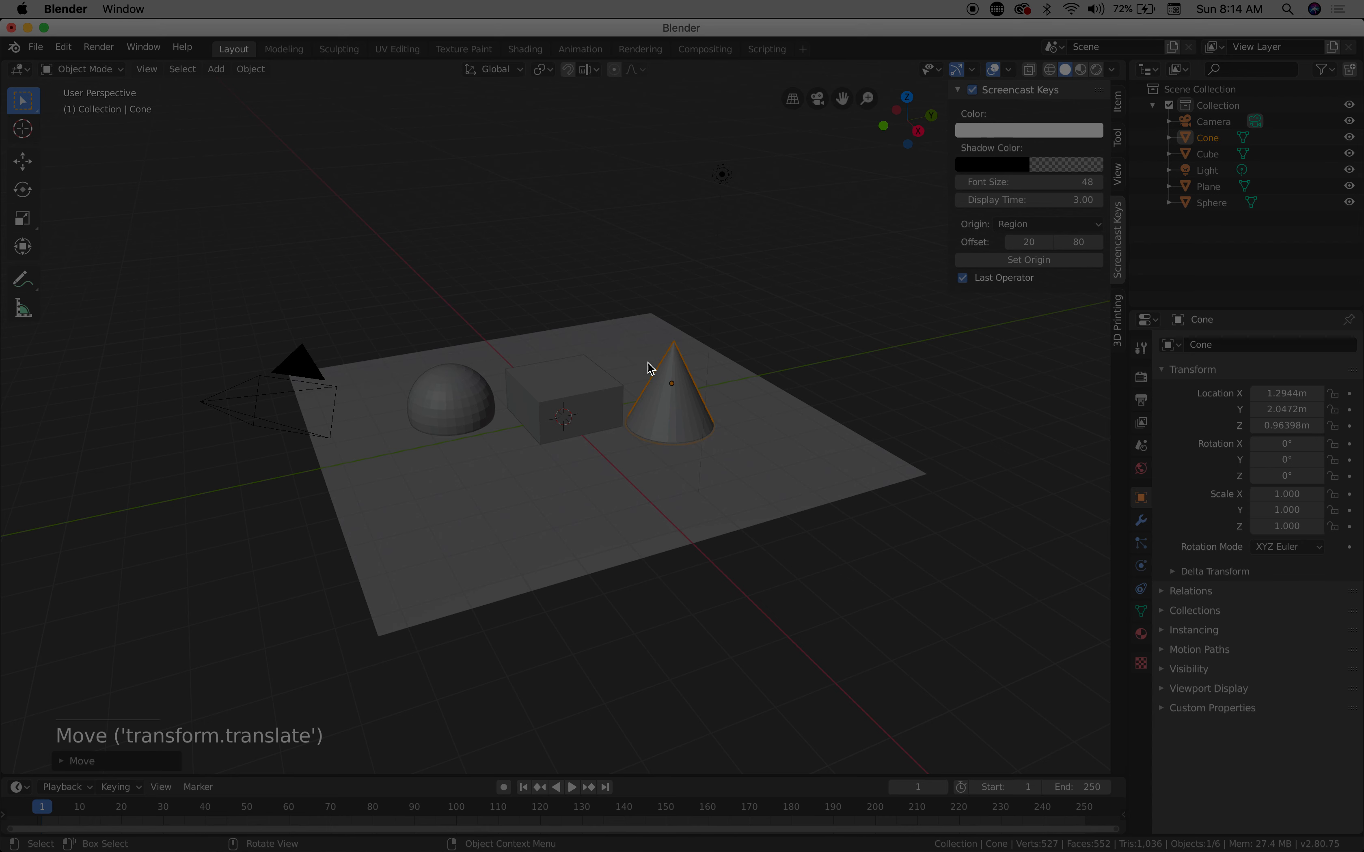
Raise the cube along the Z axis with the Move tool until it rests on the plane.
click(570, 388)
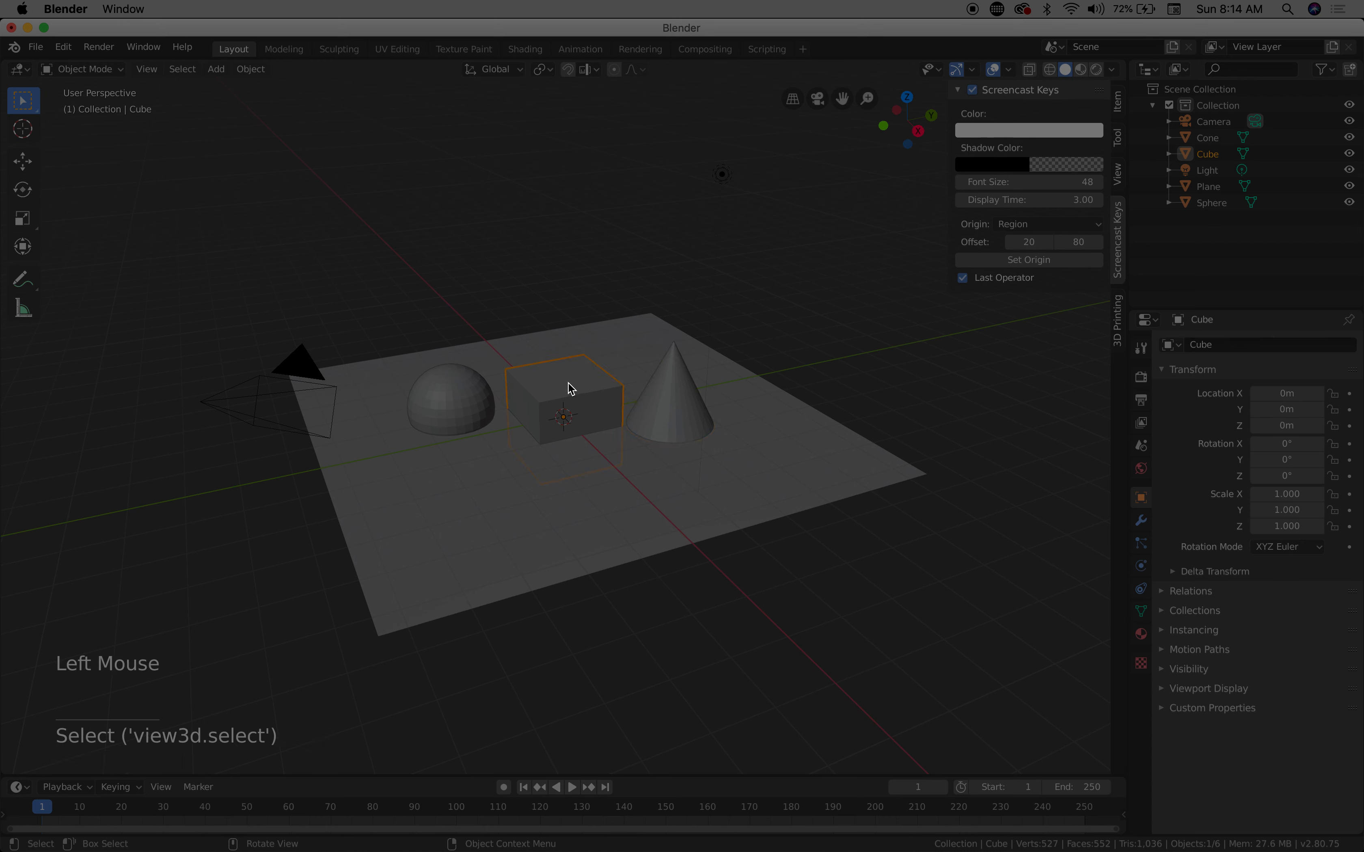
click(23, 163)
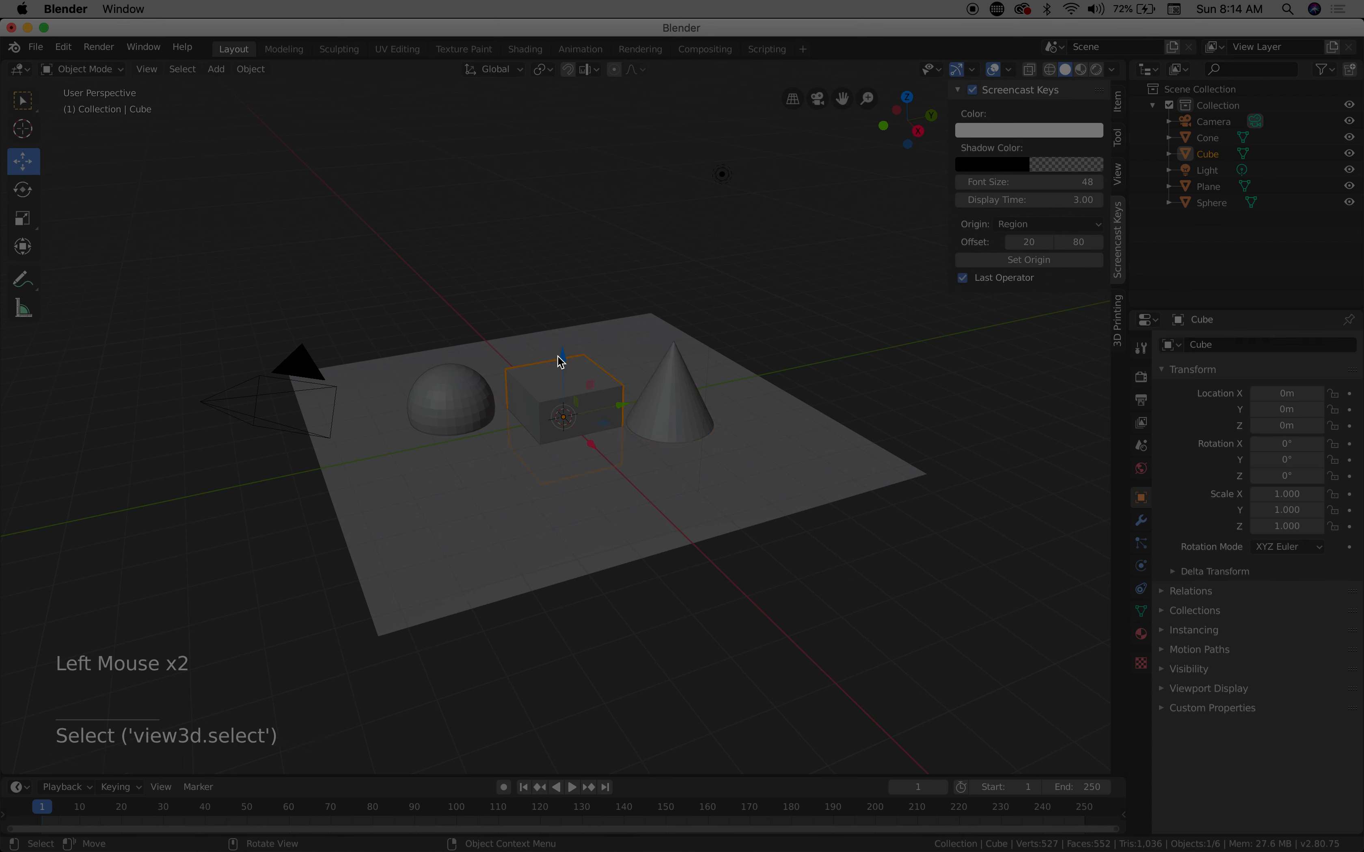
drag(562, 359, 556, 319)
Raise the sphere to about Z 0.65 m and move it along the X axis to about 3.31 m, in front of the cube.
click(452, 388)
mouse_move(446, 352)
mouse_down()
mouse_move(441, 321)
mouse_move(441, 332)
mouse_up()
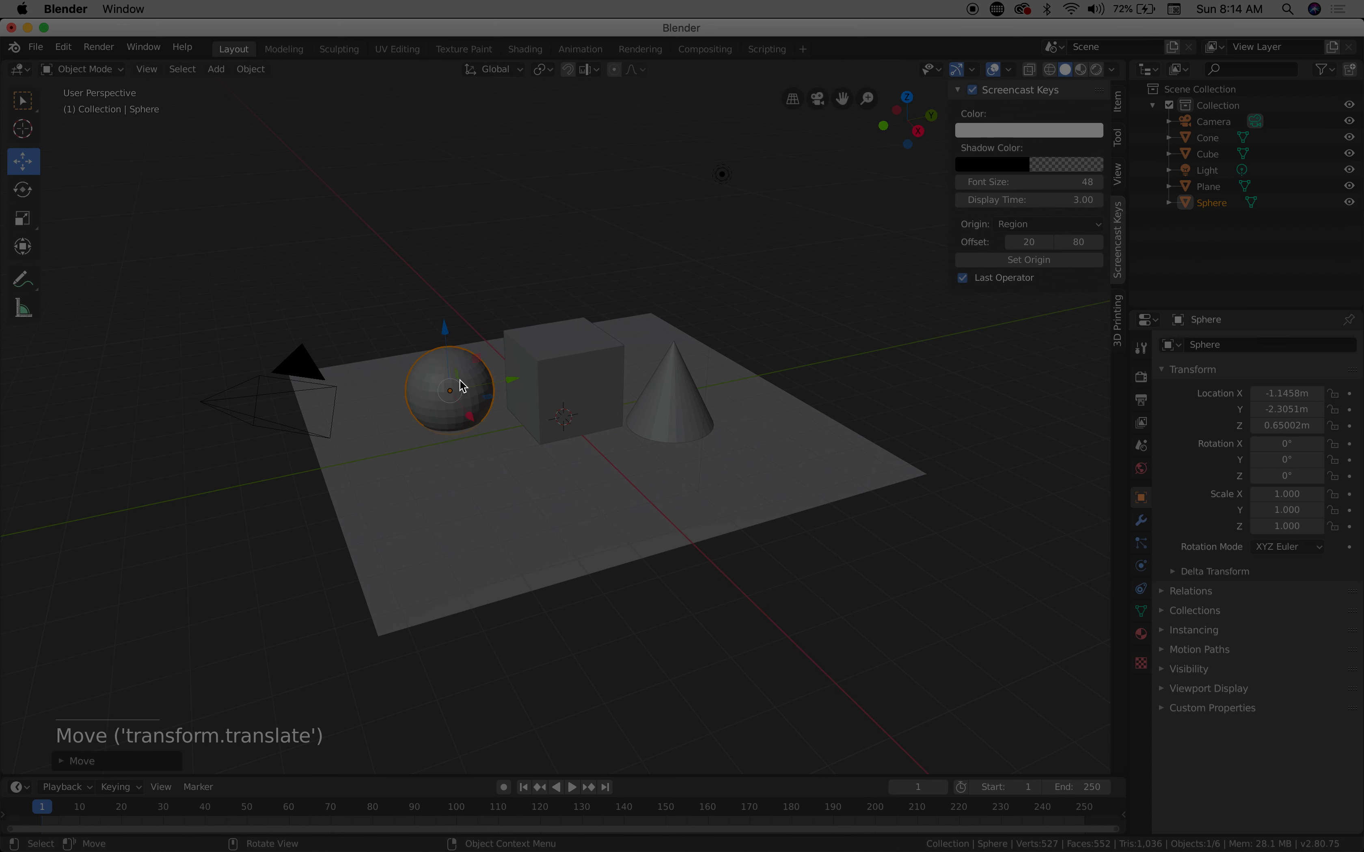
drag(469, 417, 540, 518)
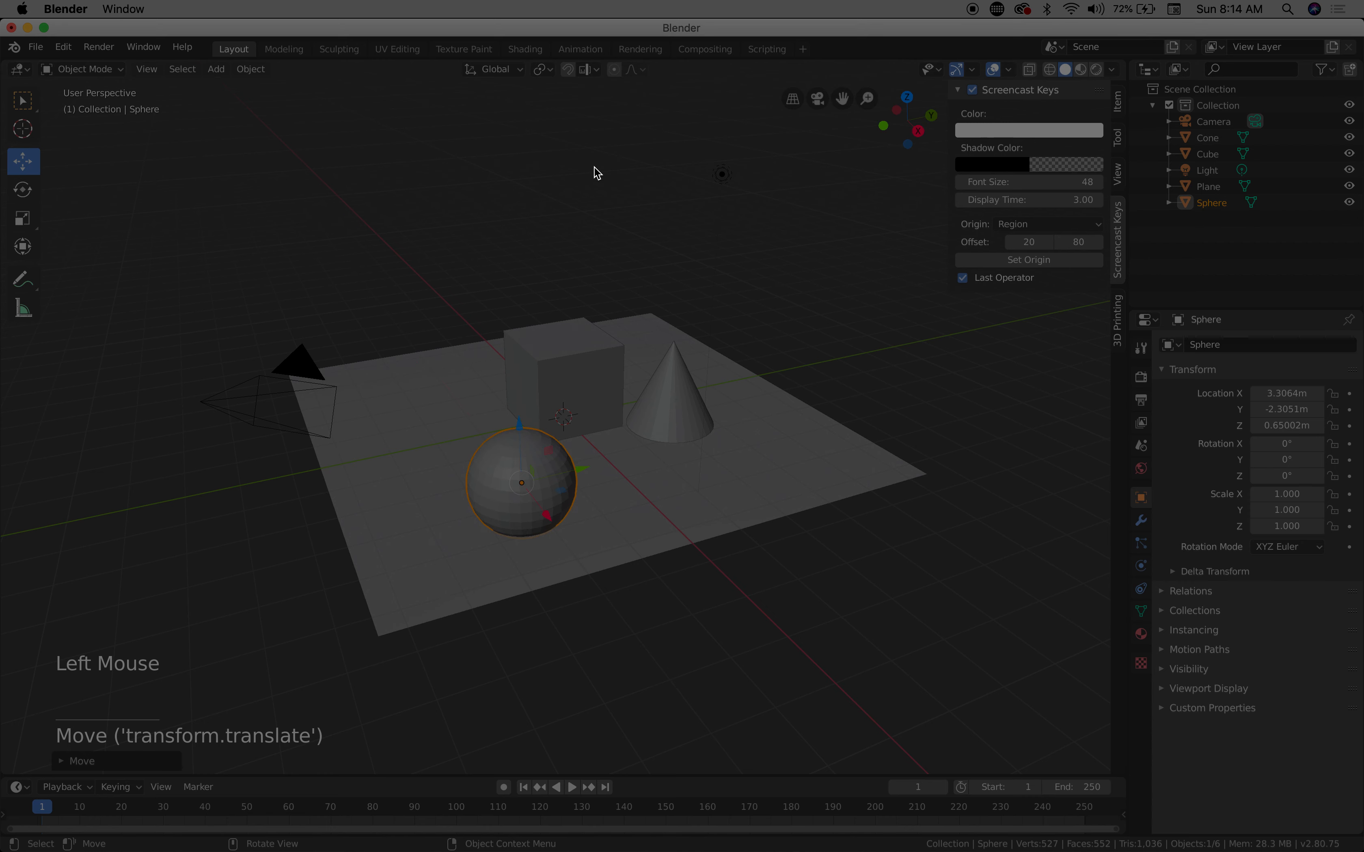
Select the light with the Select Box tool and show its light data properties.
click(724, 182)
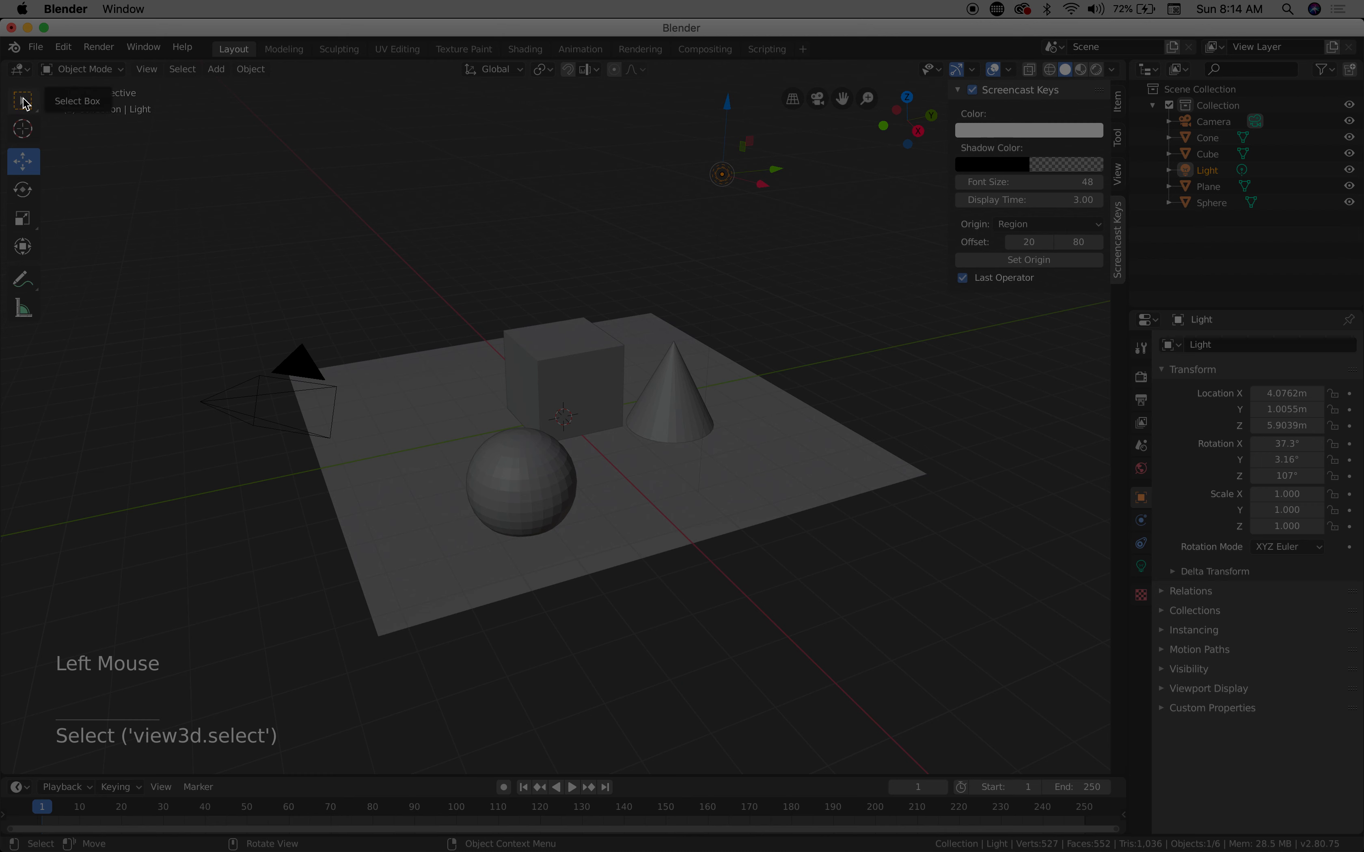
click(23, 102)
click(725, 180)
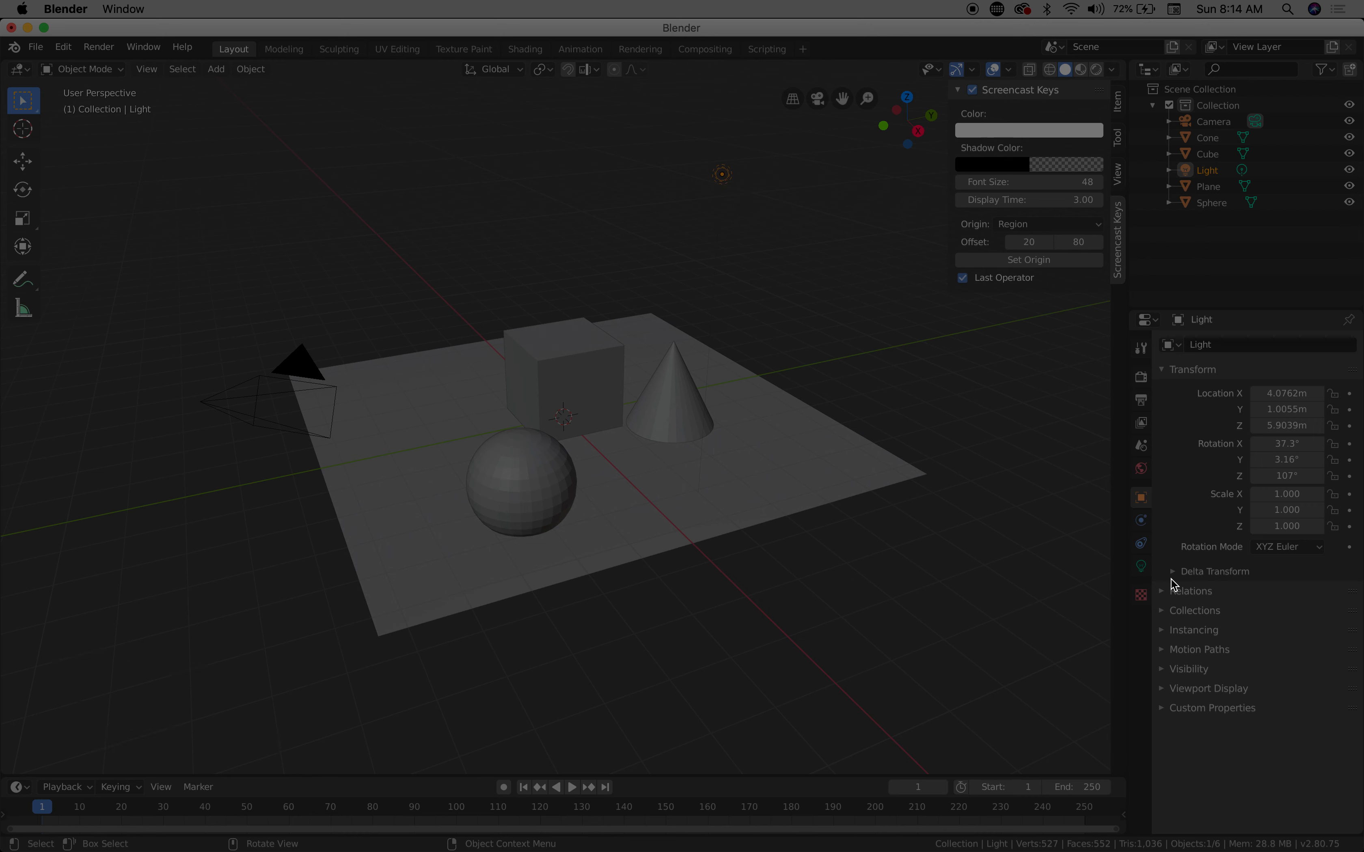
click(1141, 566)
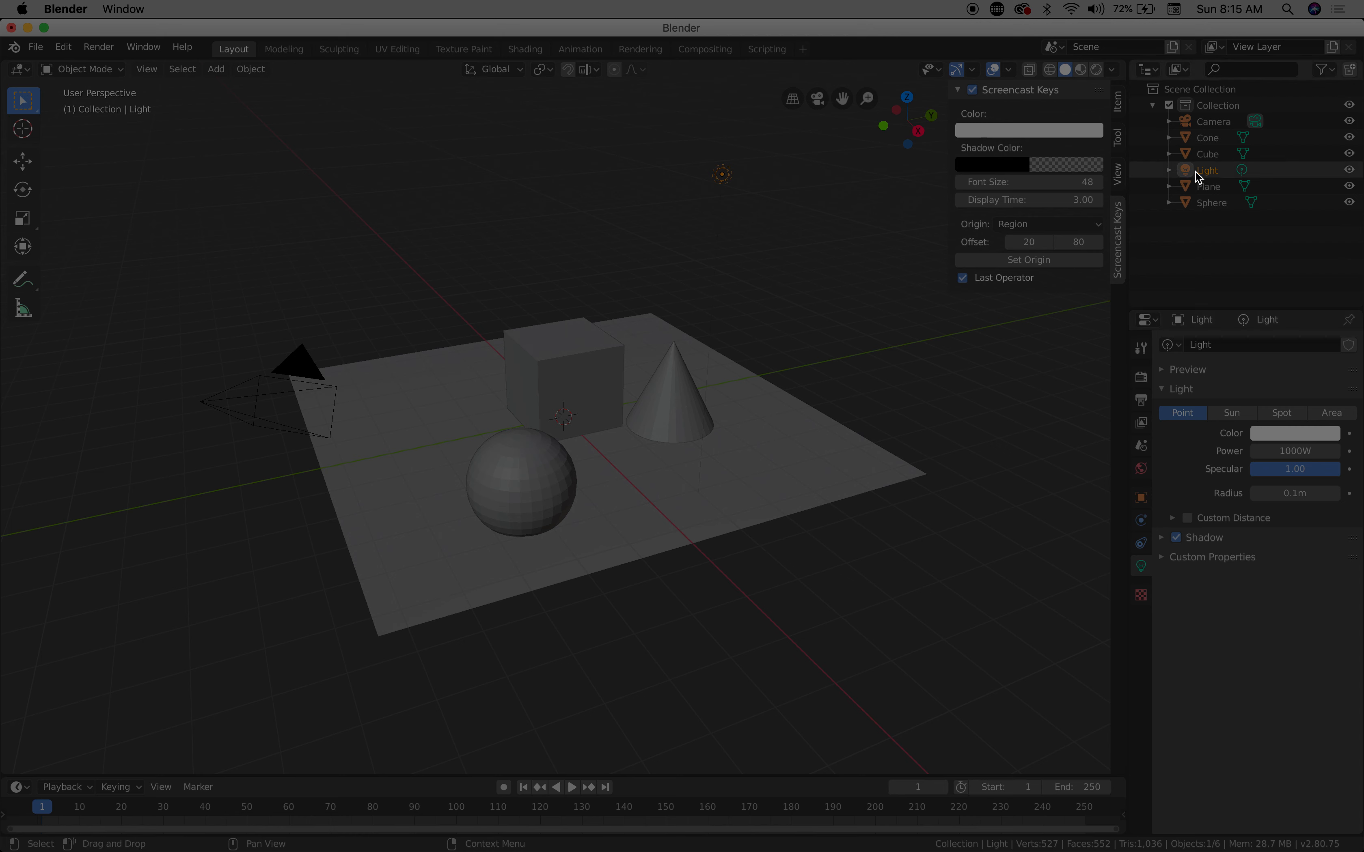
click(1170, 171)
click(1169, 172)
click(722, 179)
click(723, 185)
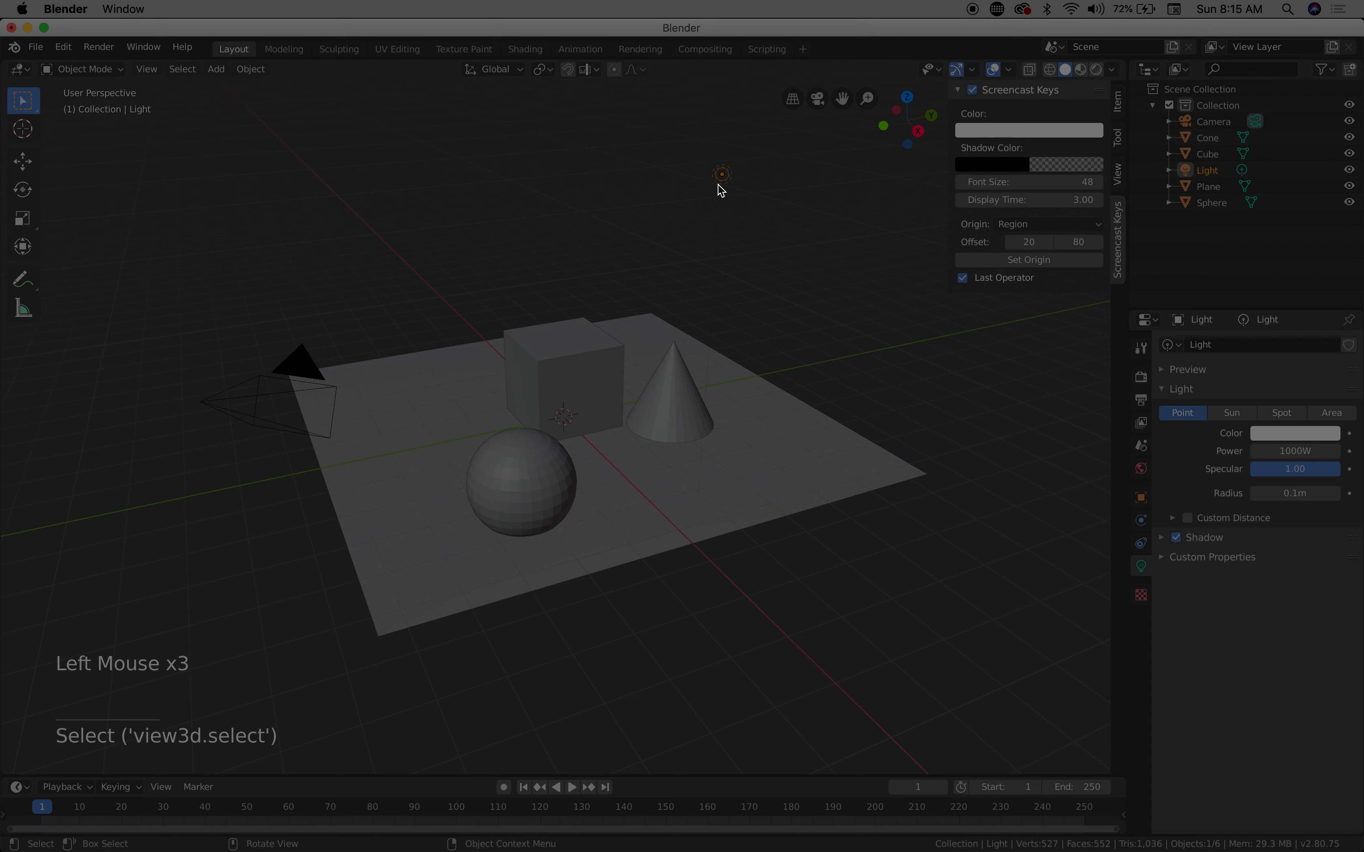
drag(722, 179, 740, 219)
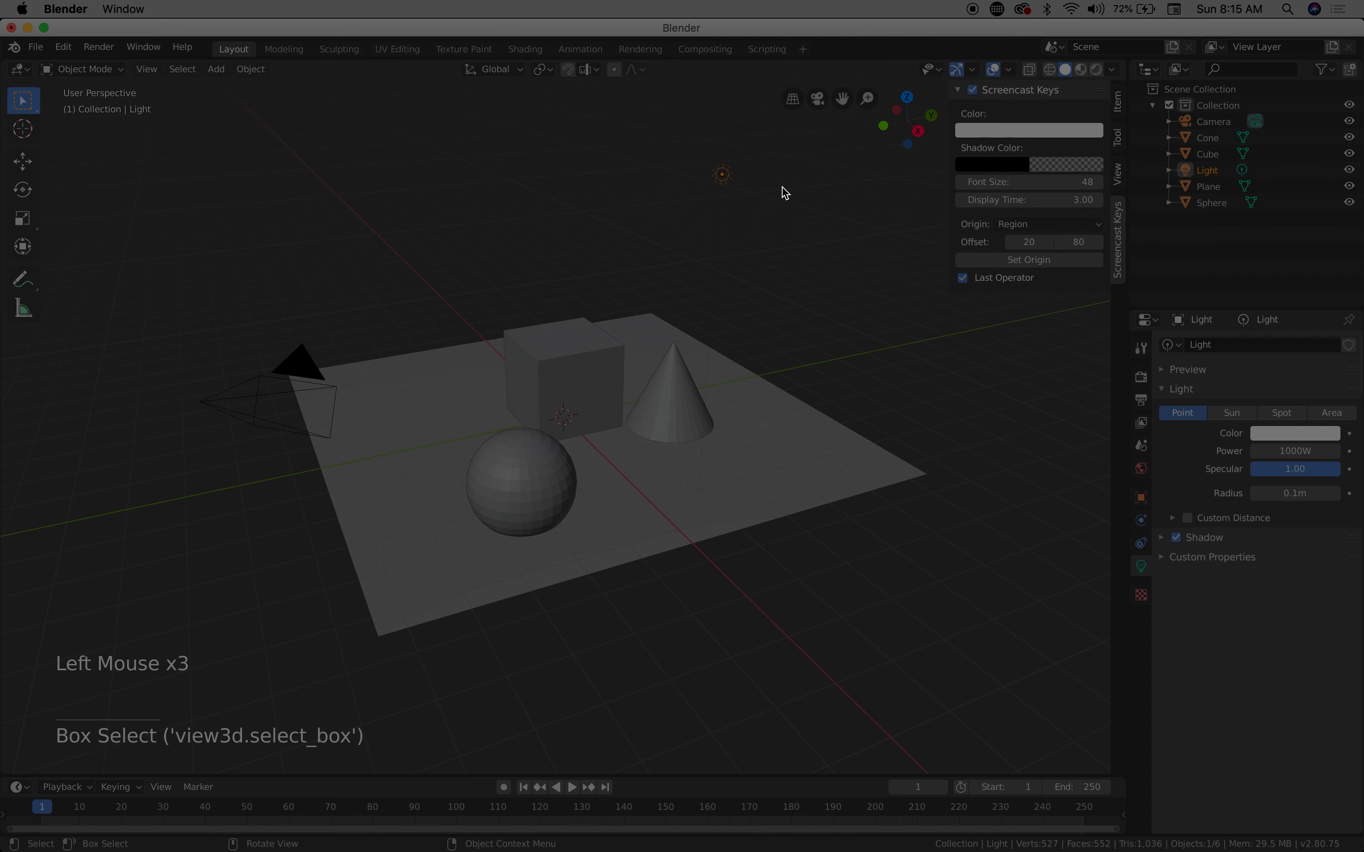
click(766, 321)
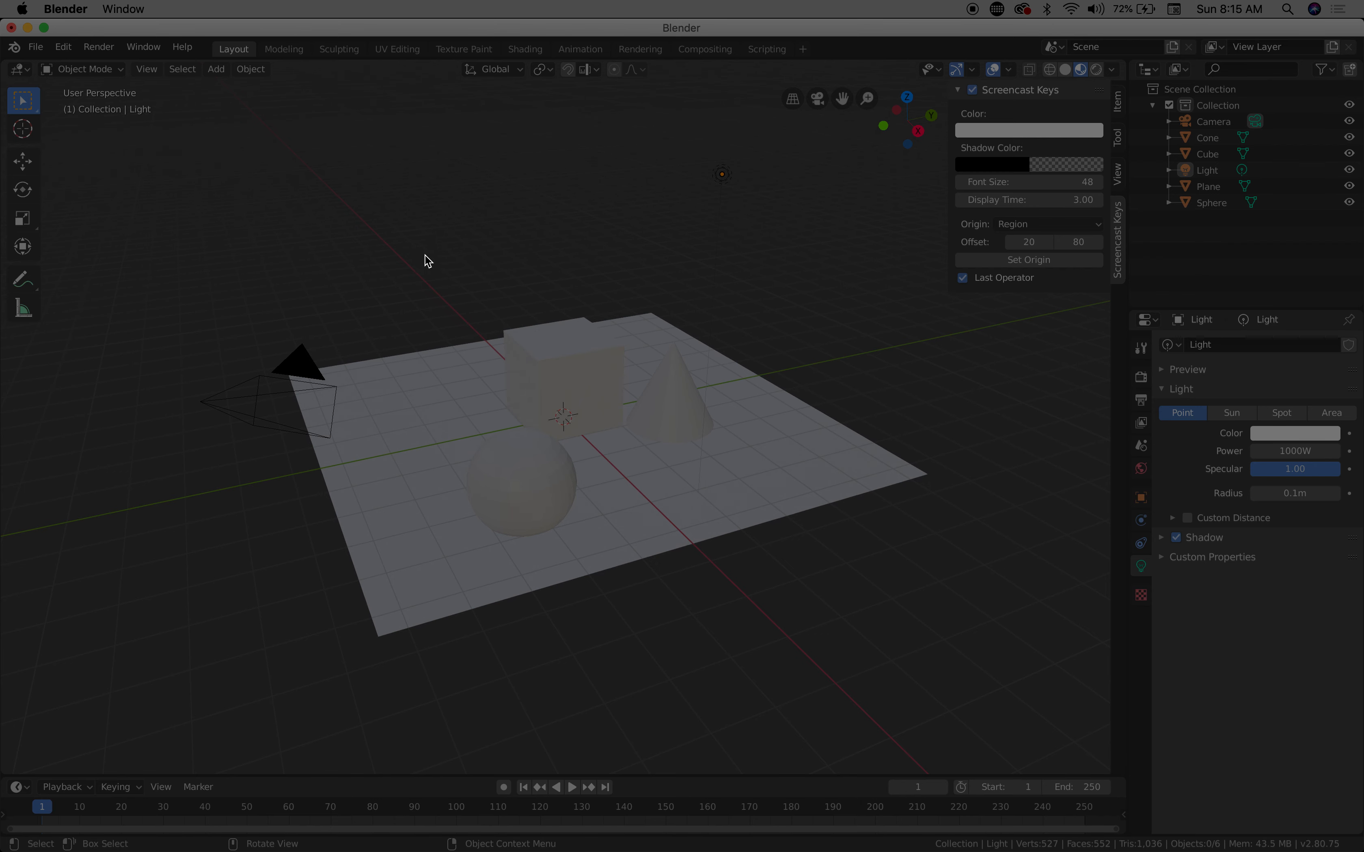
Open the macOS Force Quit Applications window and force Notes to quit.
drag(109, 33, 134, 60)
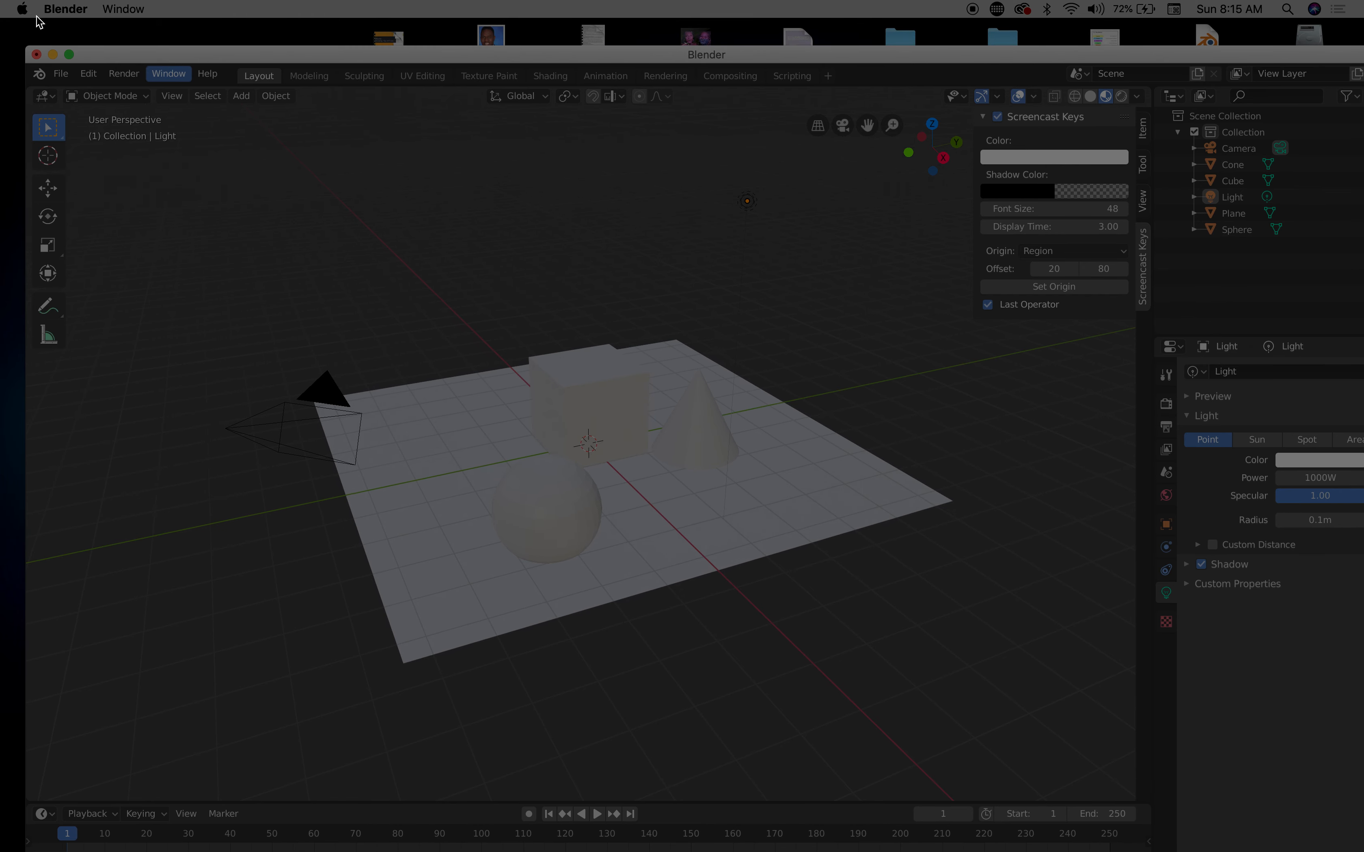
click(22, 8)
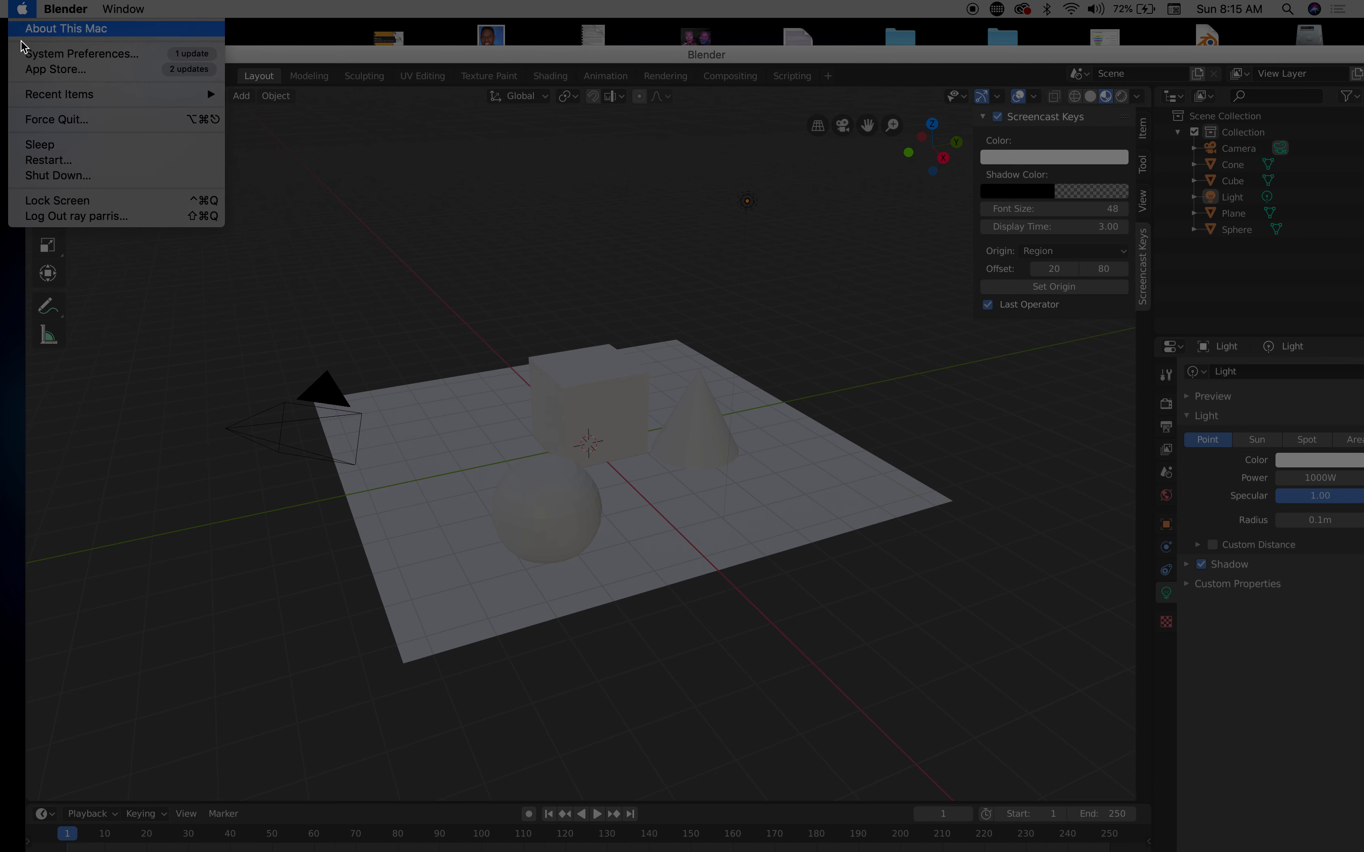
click(52, 119)
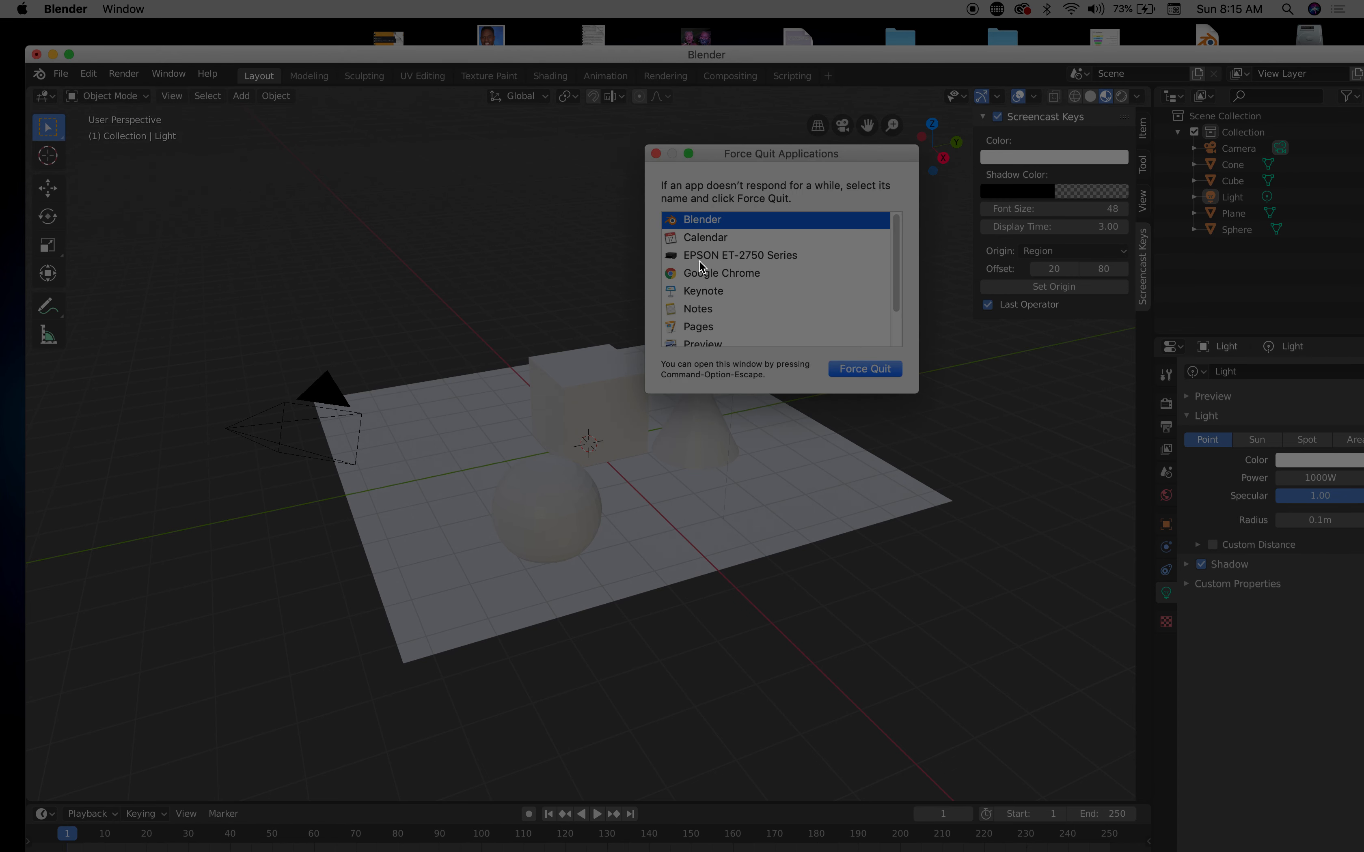
click(699, 311)
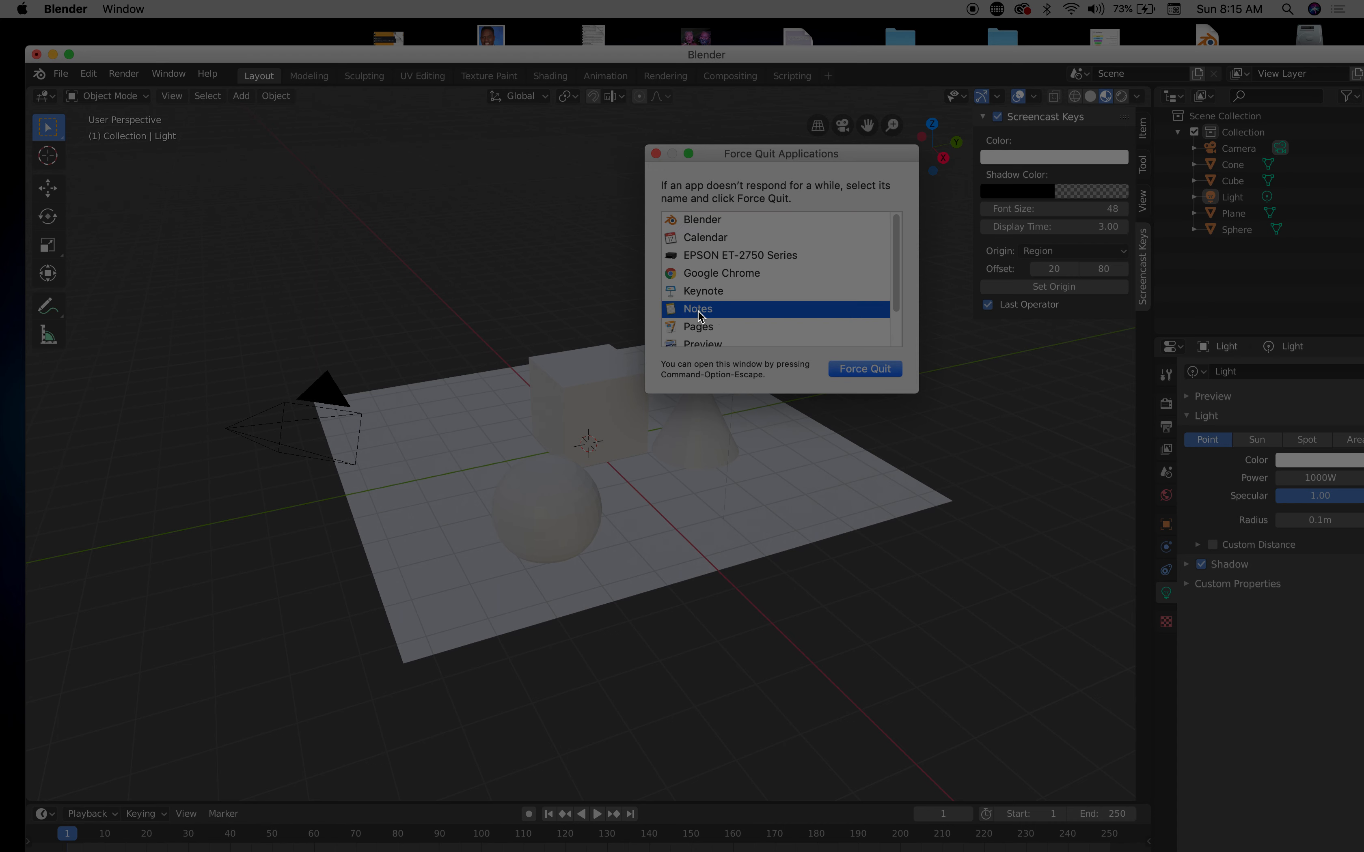
click(837, 368)
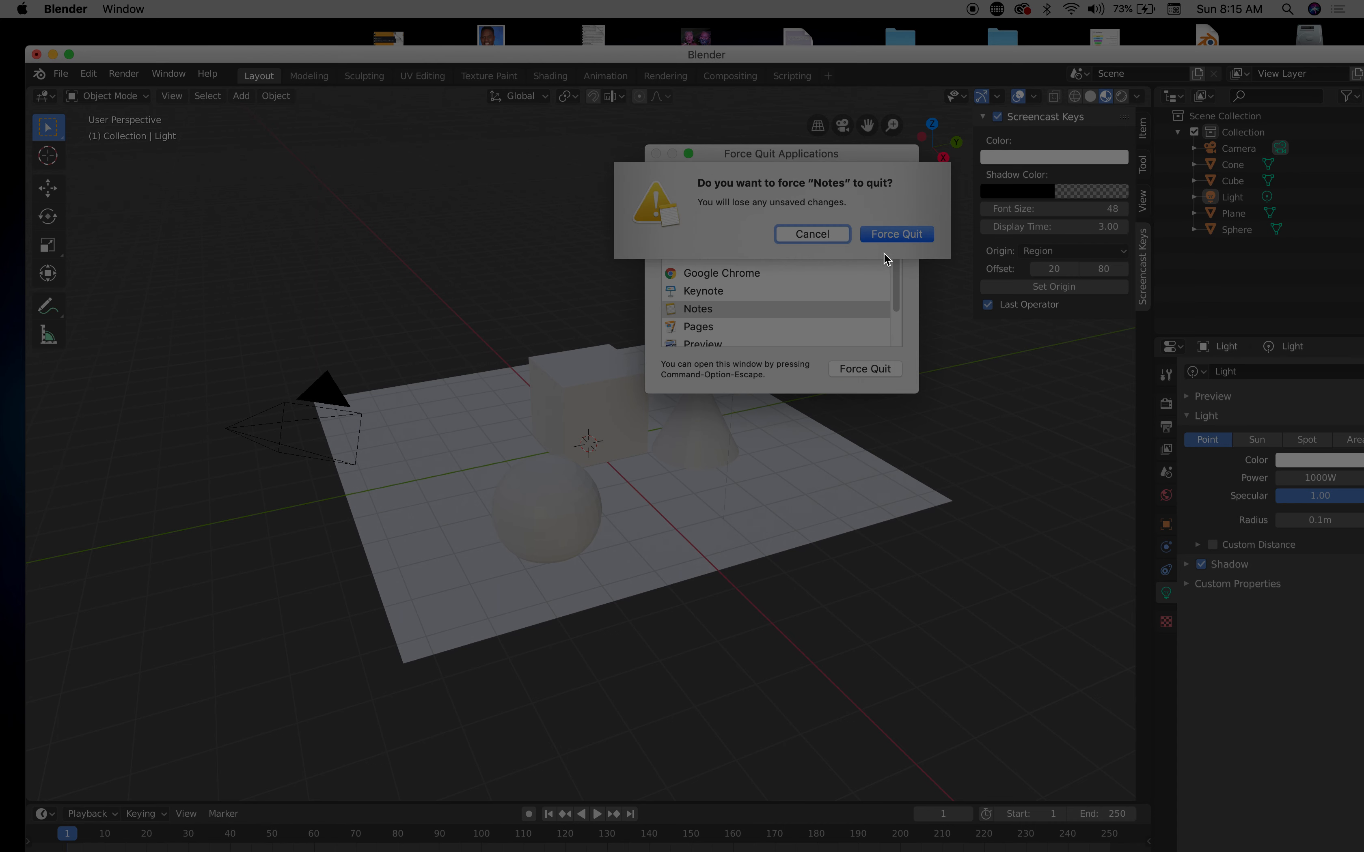
click(895, 235)
Force Keynote to quit.
click(693, 294)
click(870, 370)
click(897, 241)
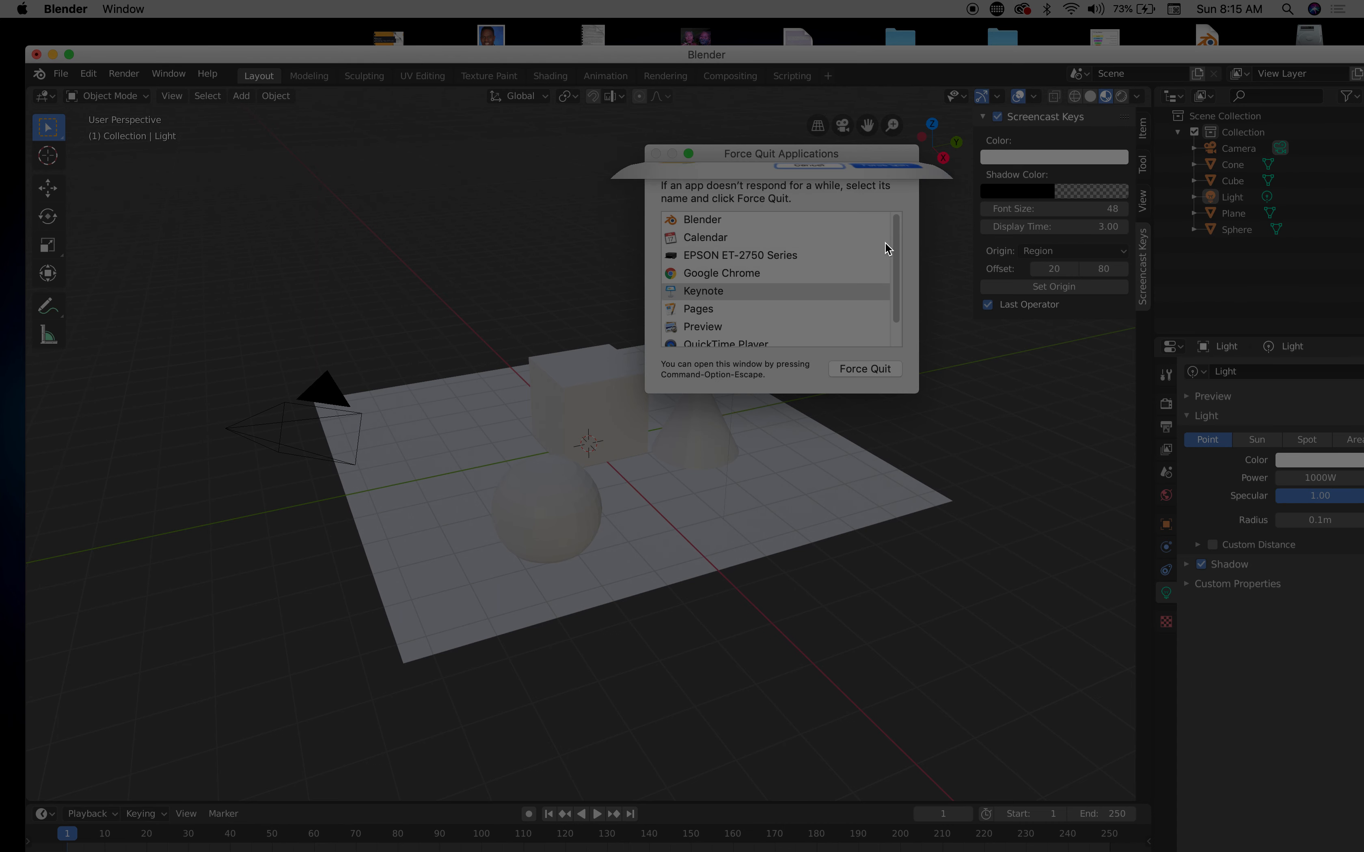
Force Preview to quit and close the Force Quit Applications window.
scroll(722, 315, down, 1)
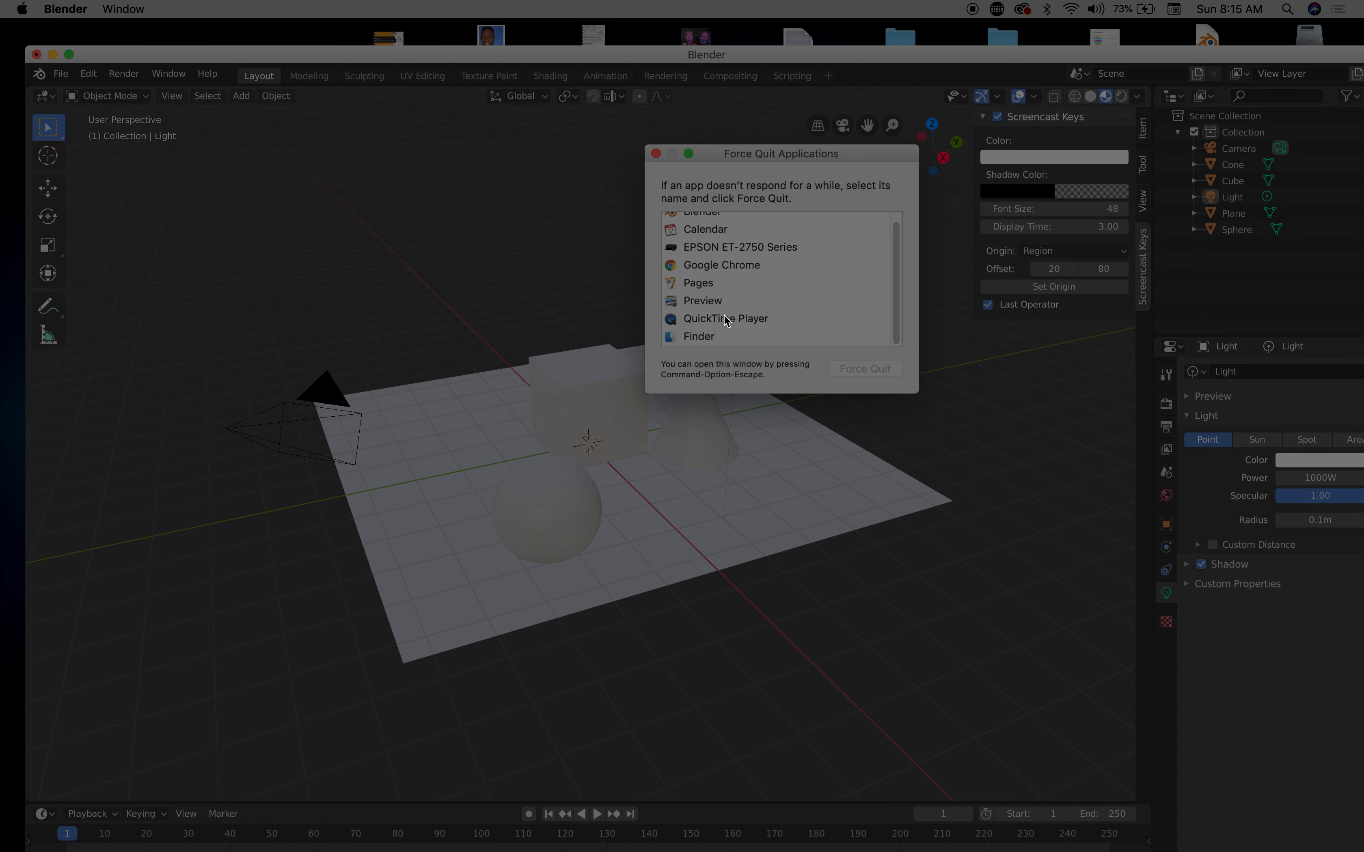
click(705, 302)
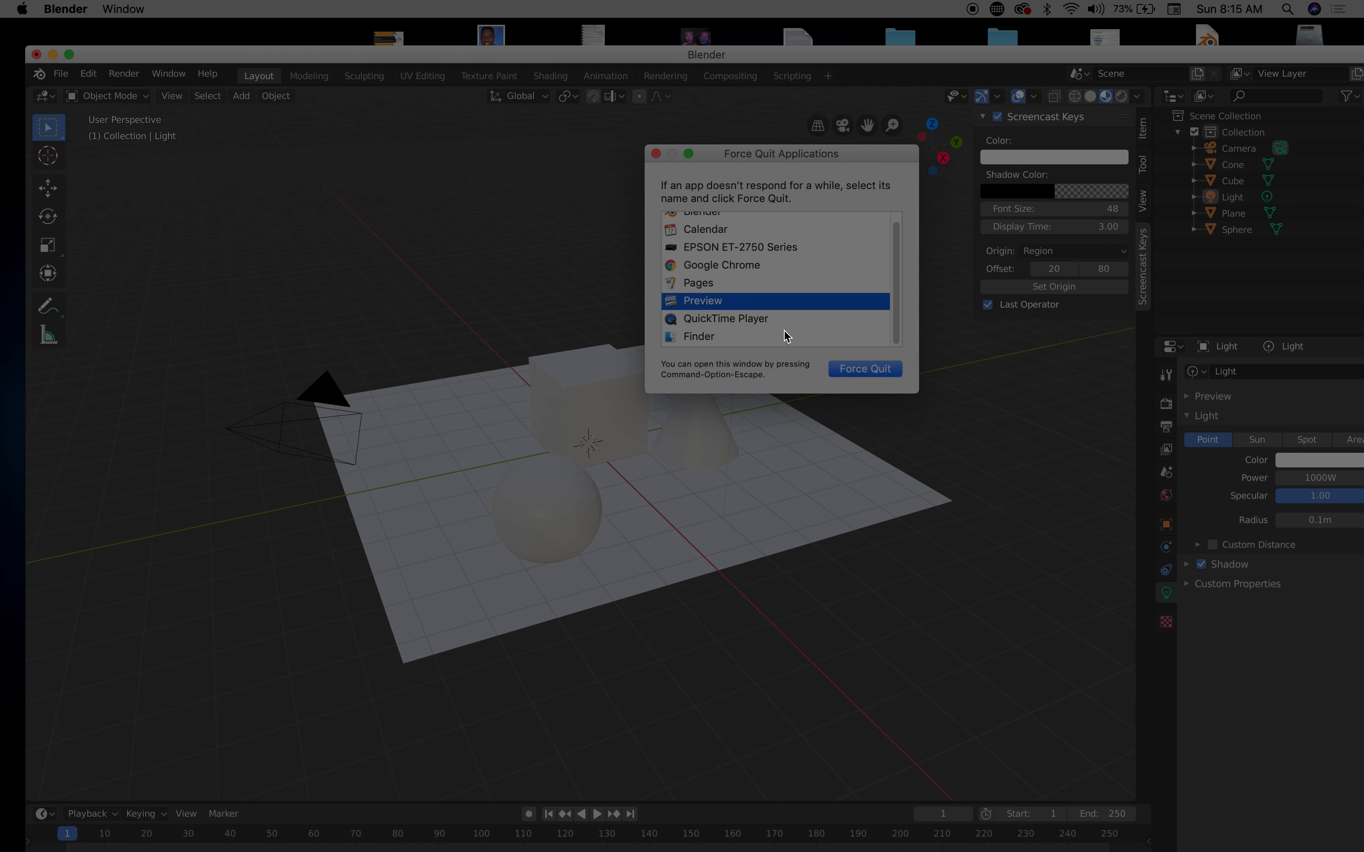
click(848, 371)
click(899, 233)
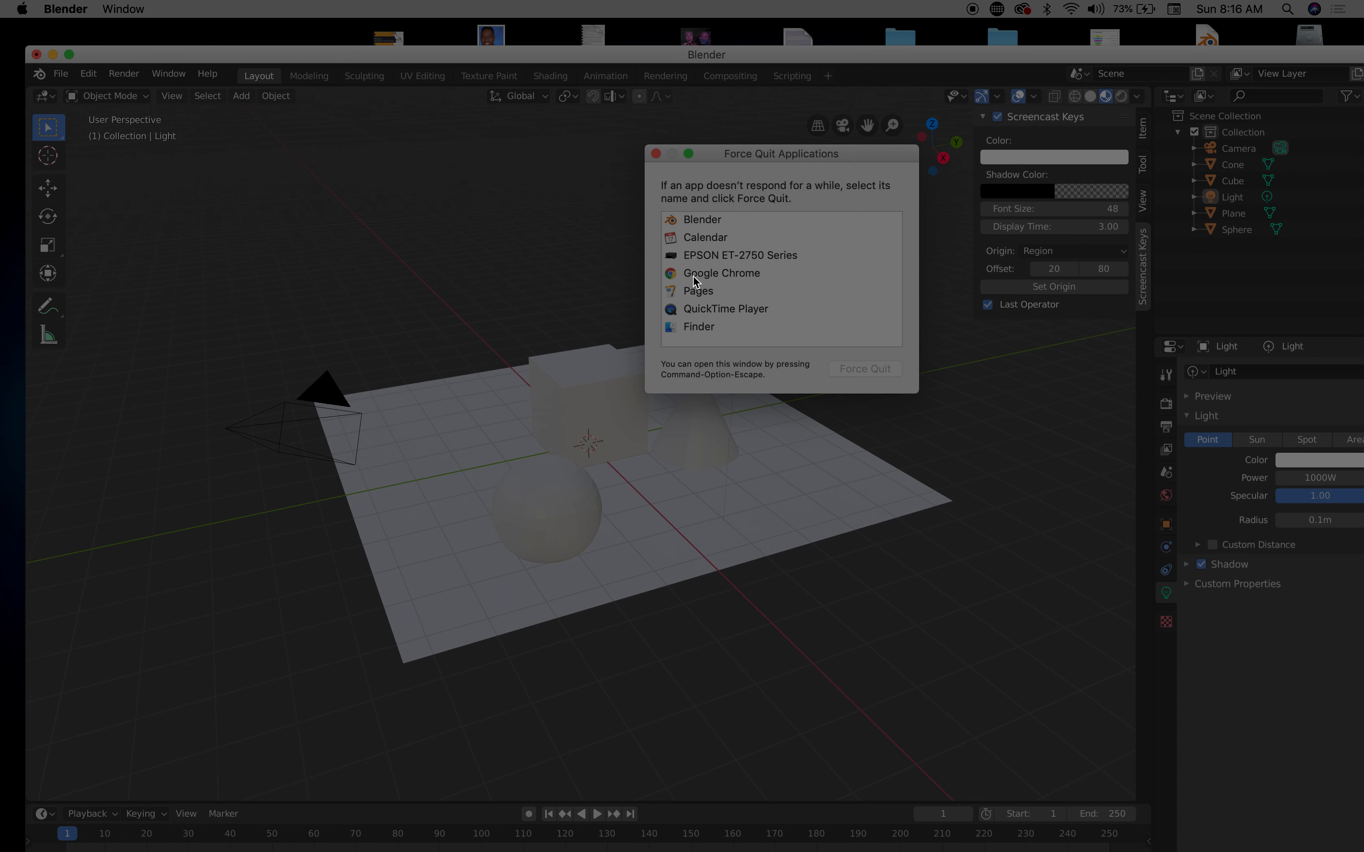
click(656, 153)
Move the light slightly lower above the shapes and switch the viewport to rendered shading.
click(817, 270)
click(747, 202)
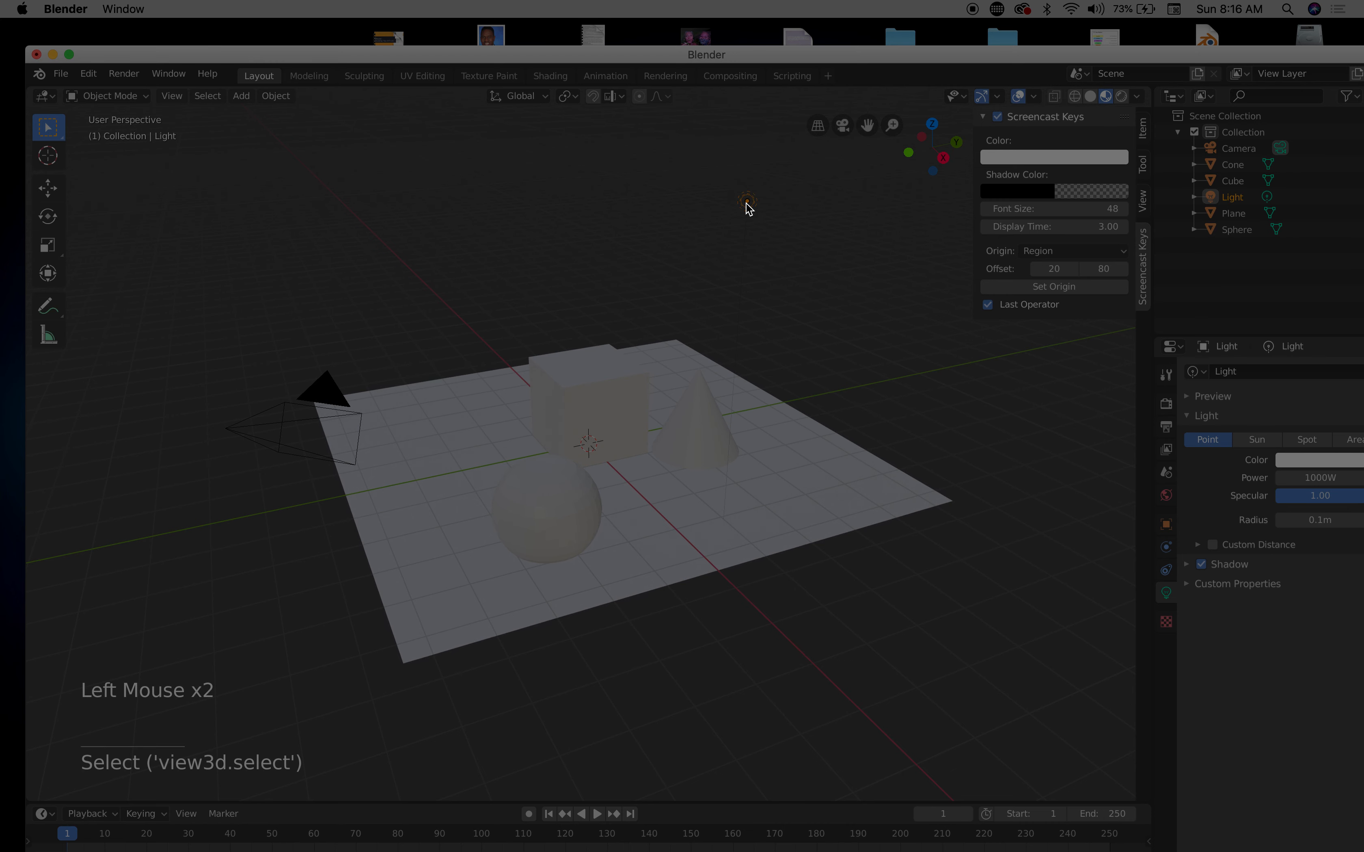
key(g)
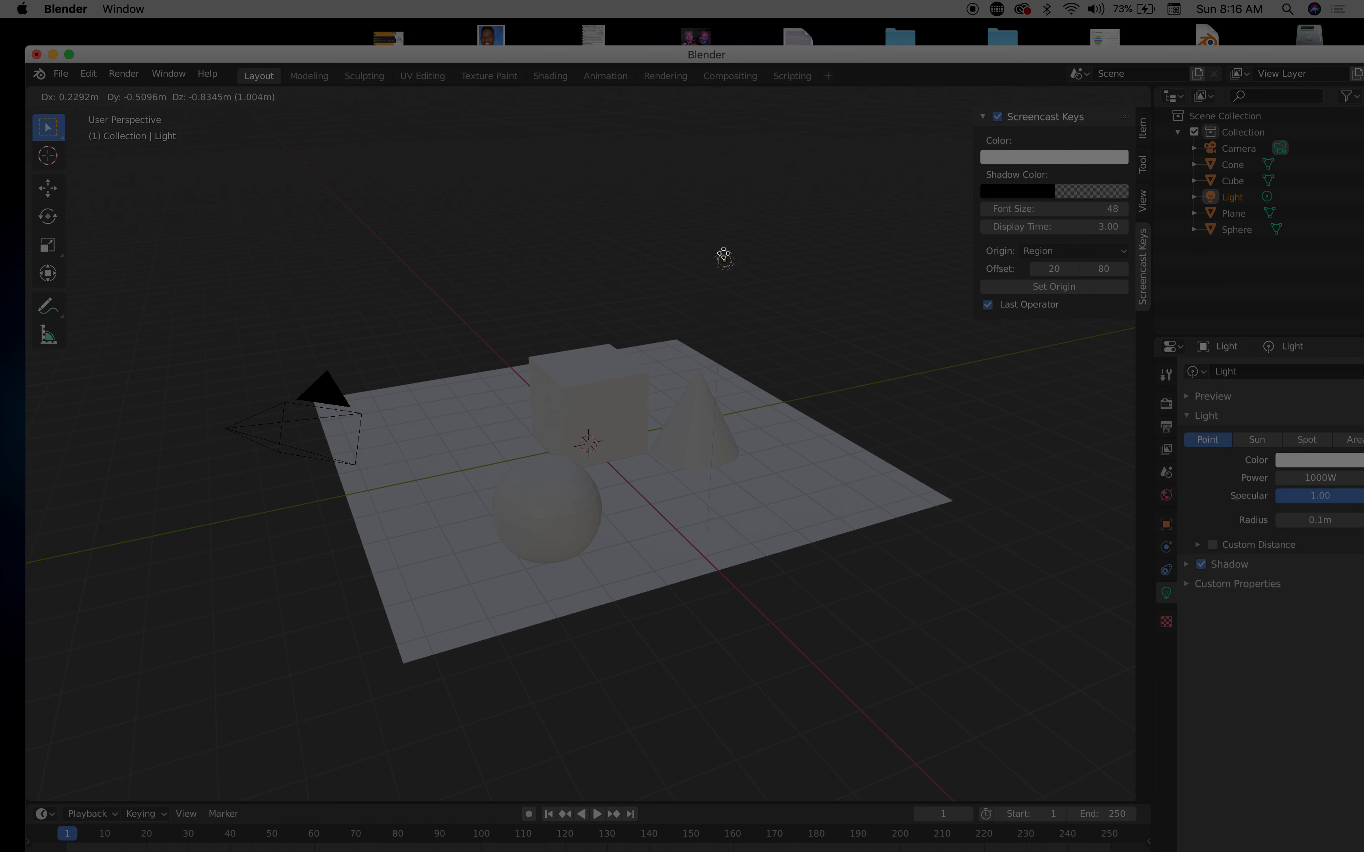
click(723, 243)
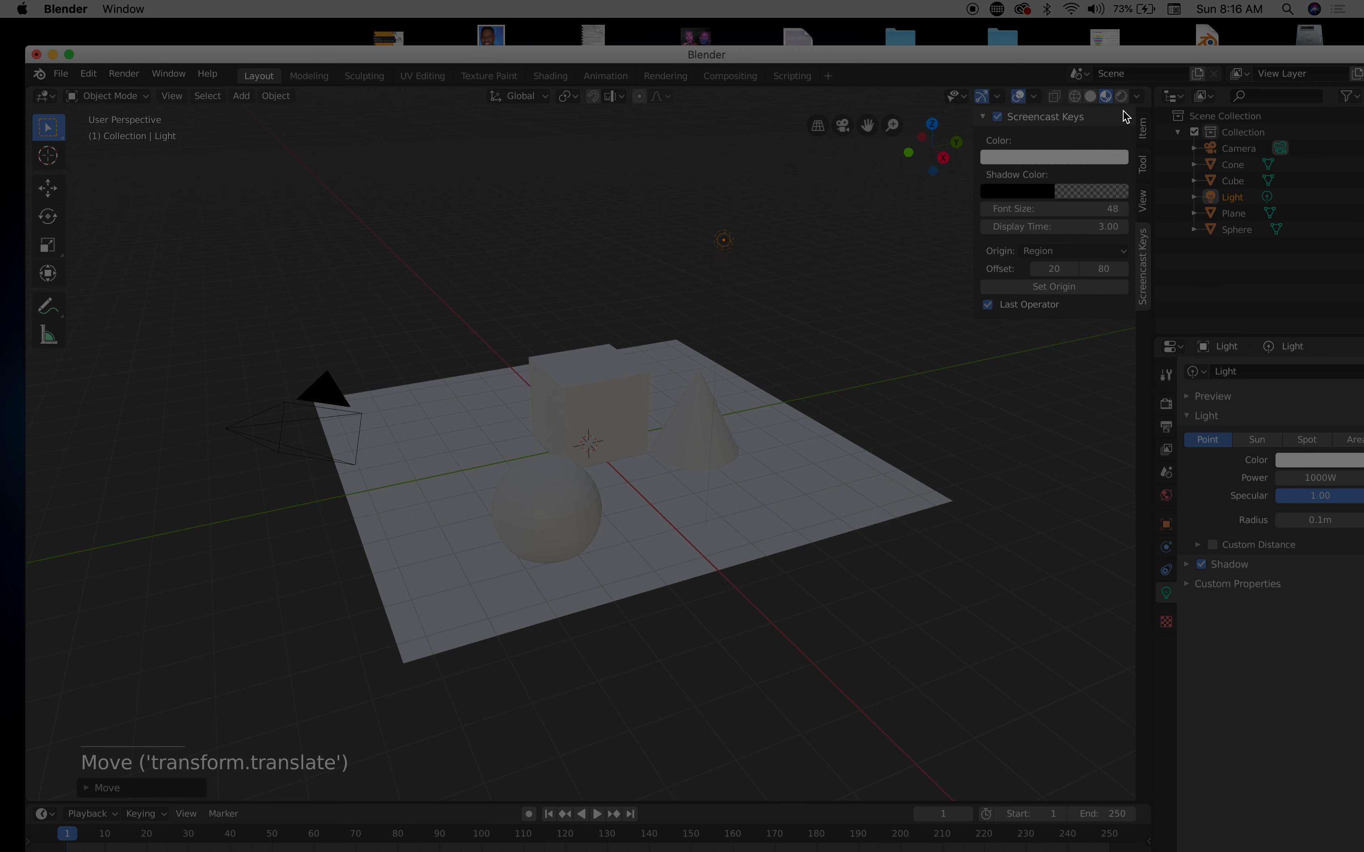
click(1121, 97)
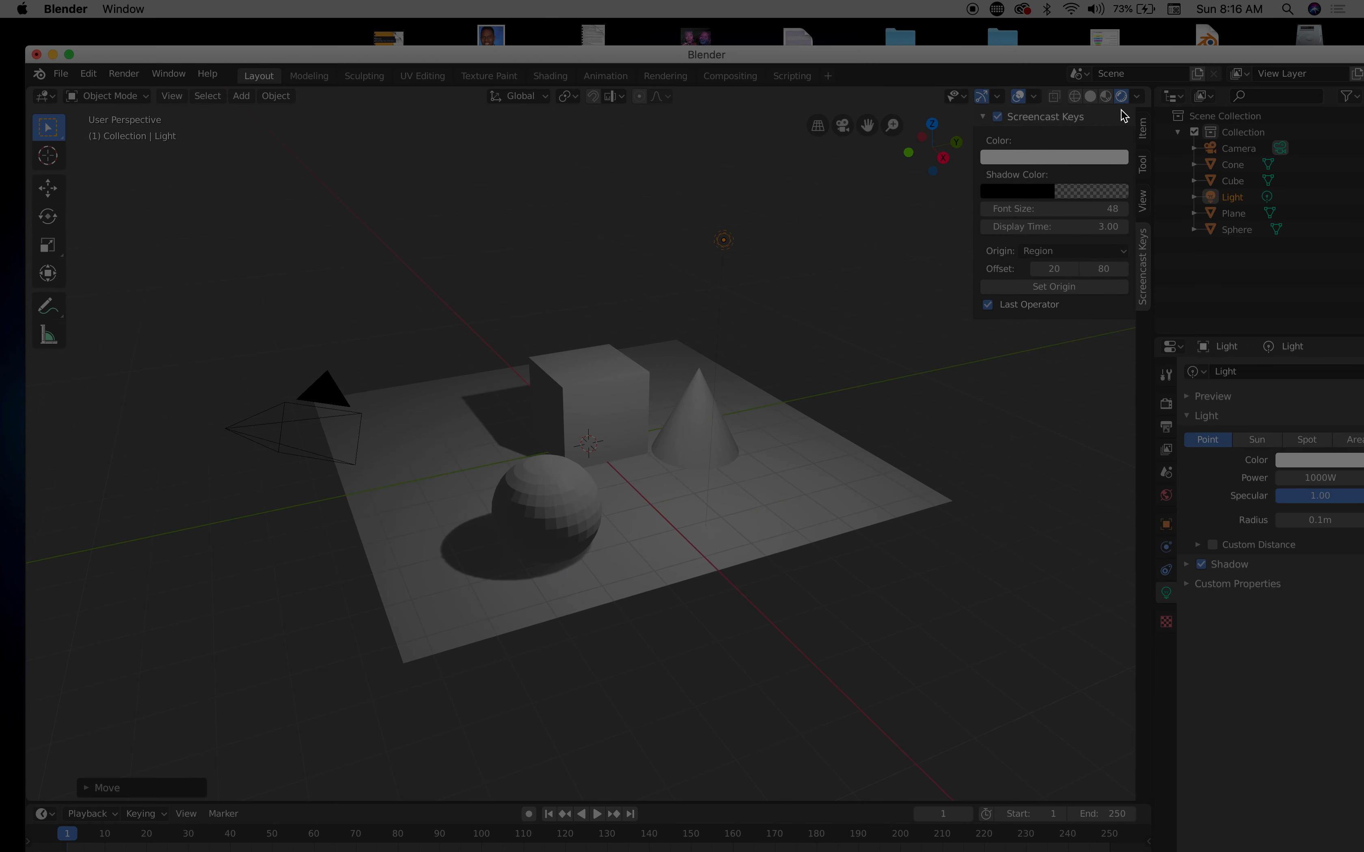
Move the light across the scene to the camera's side of the cube.
mouse_move(722, 241)
mouse_down()
mouse_move(709, 290)
mouse_move(721, 243)
mouse_up()
click(724, 242)
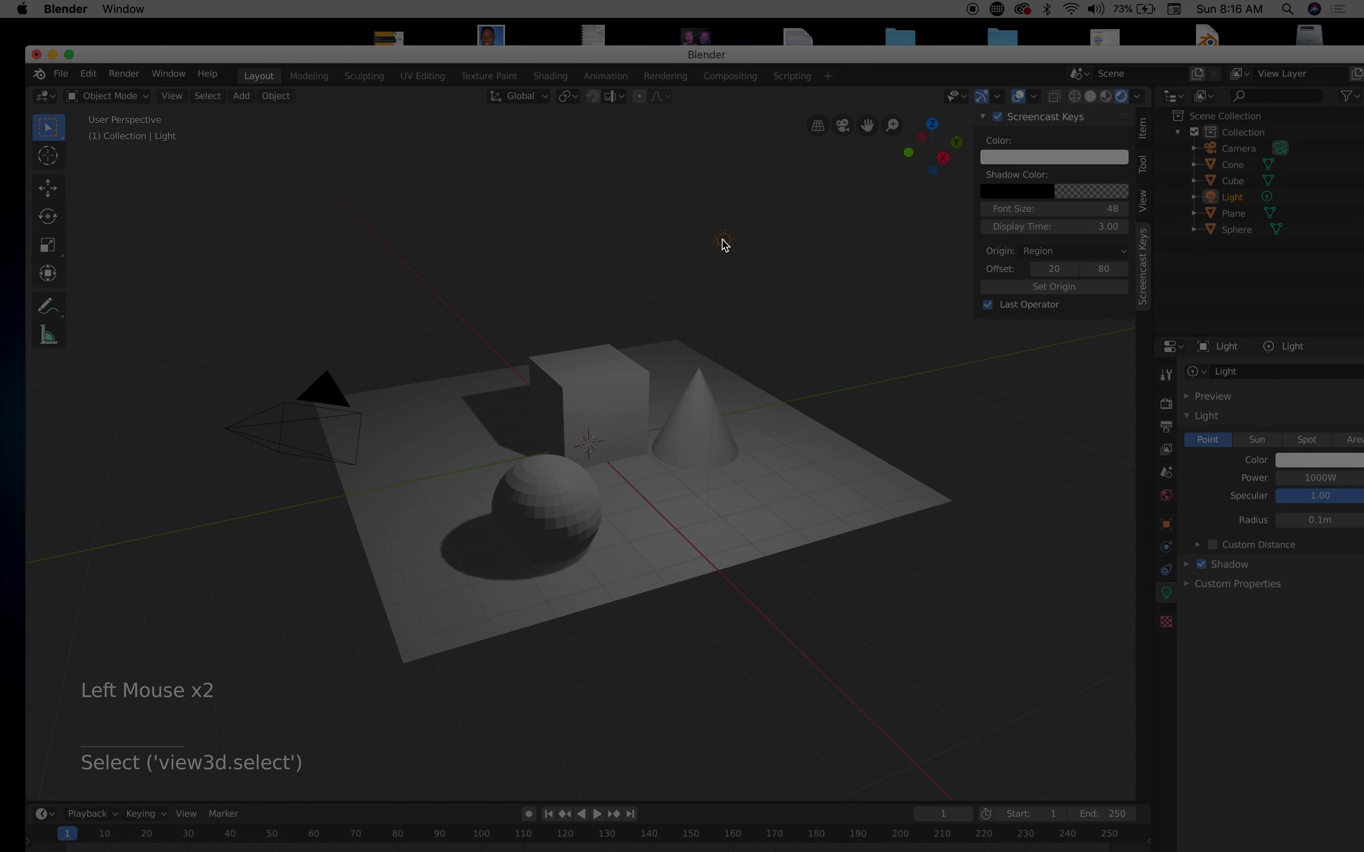
key(g)
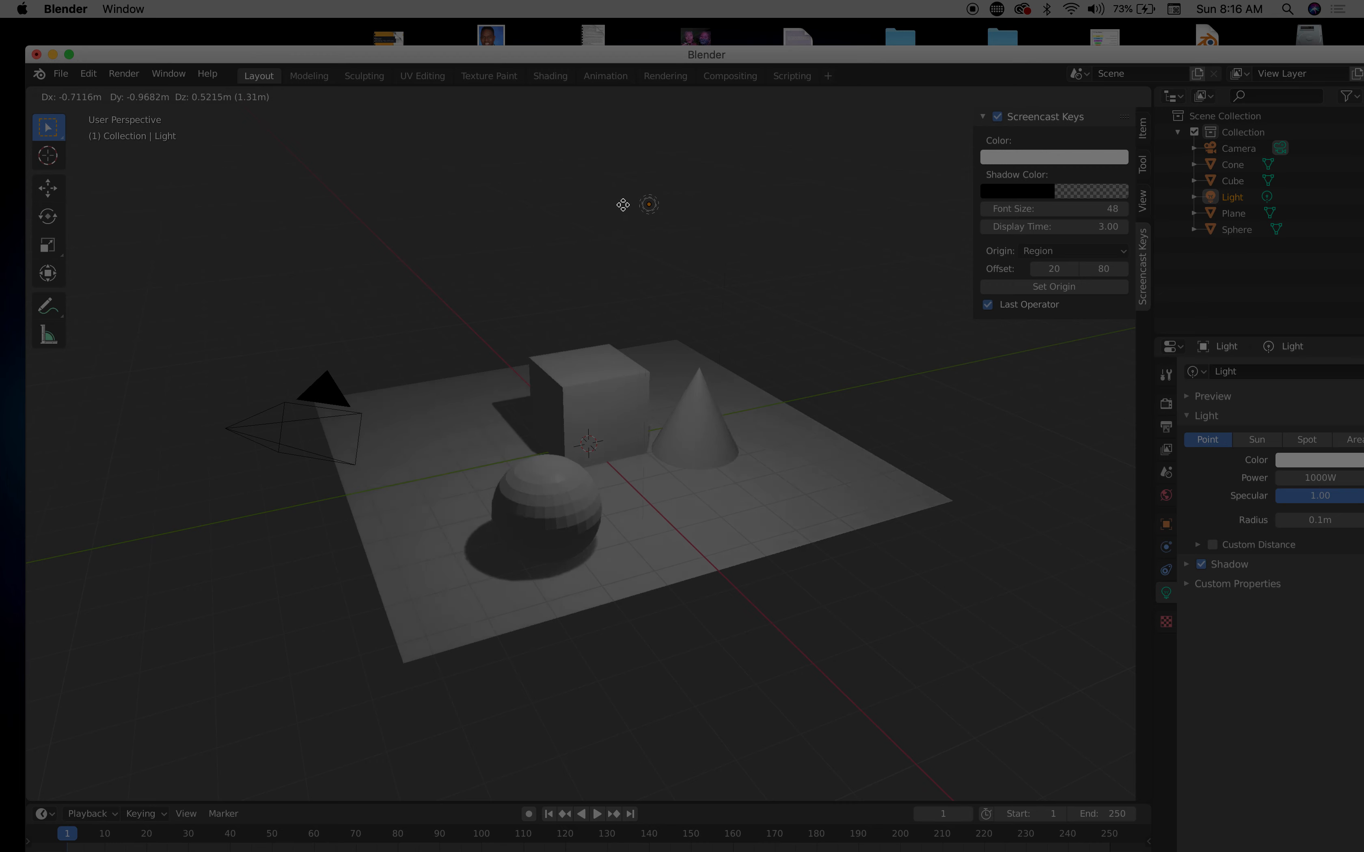
click(490, 229)
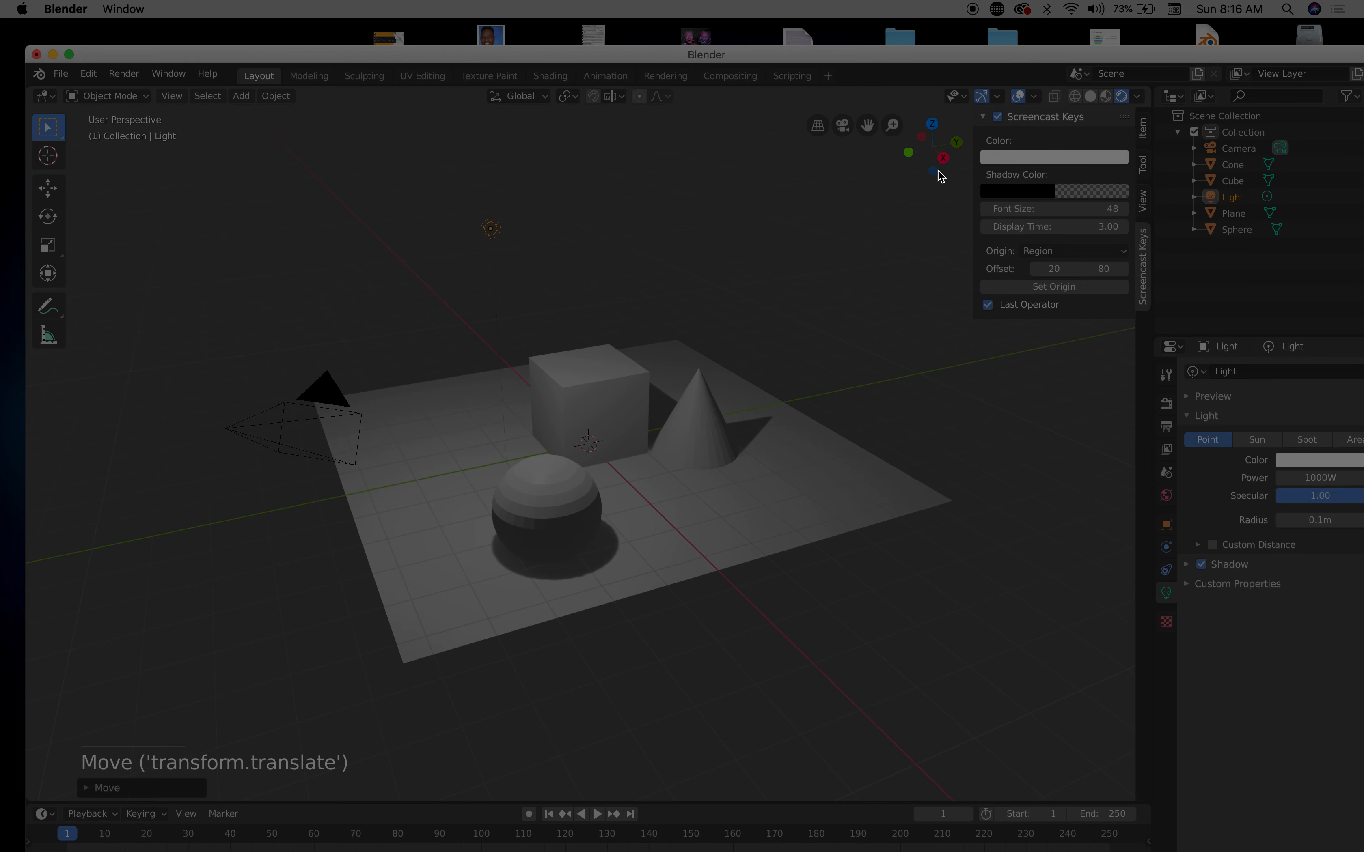
Change the point light's colour from the colour wheel to a saturated yellow-orange.
click(490, 230)
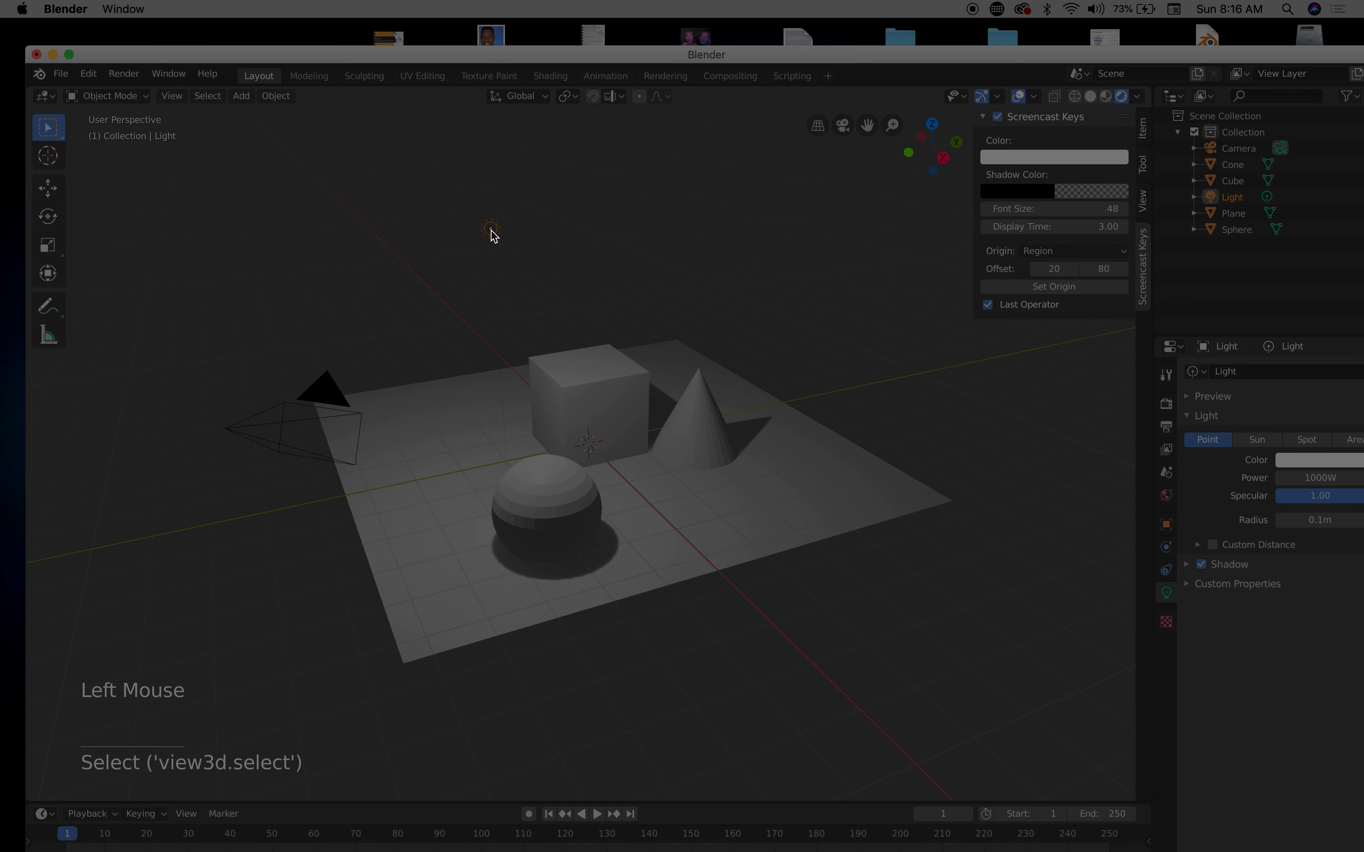
click(1328, 464)
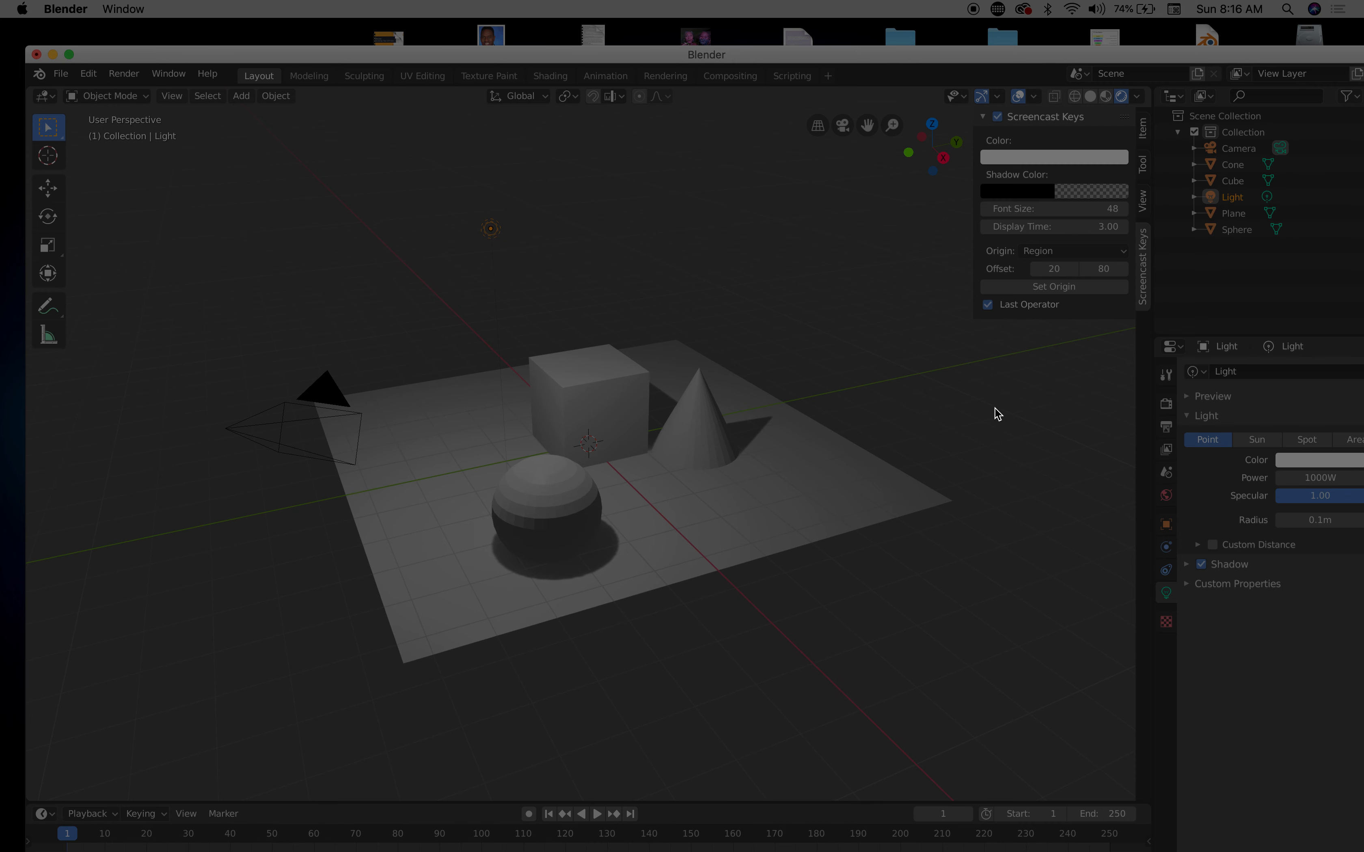
click(1322, 460)
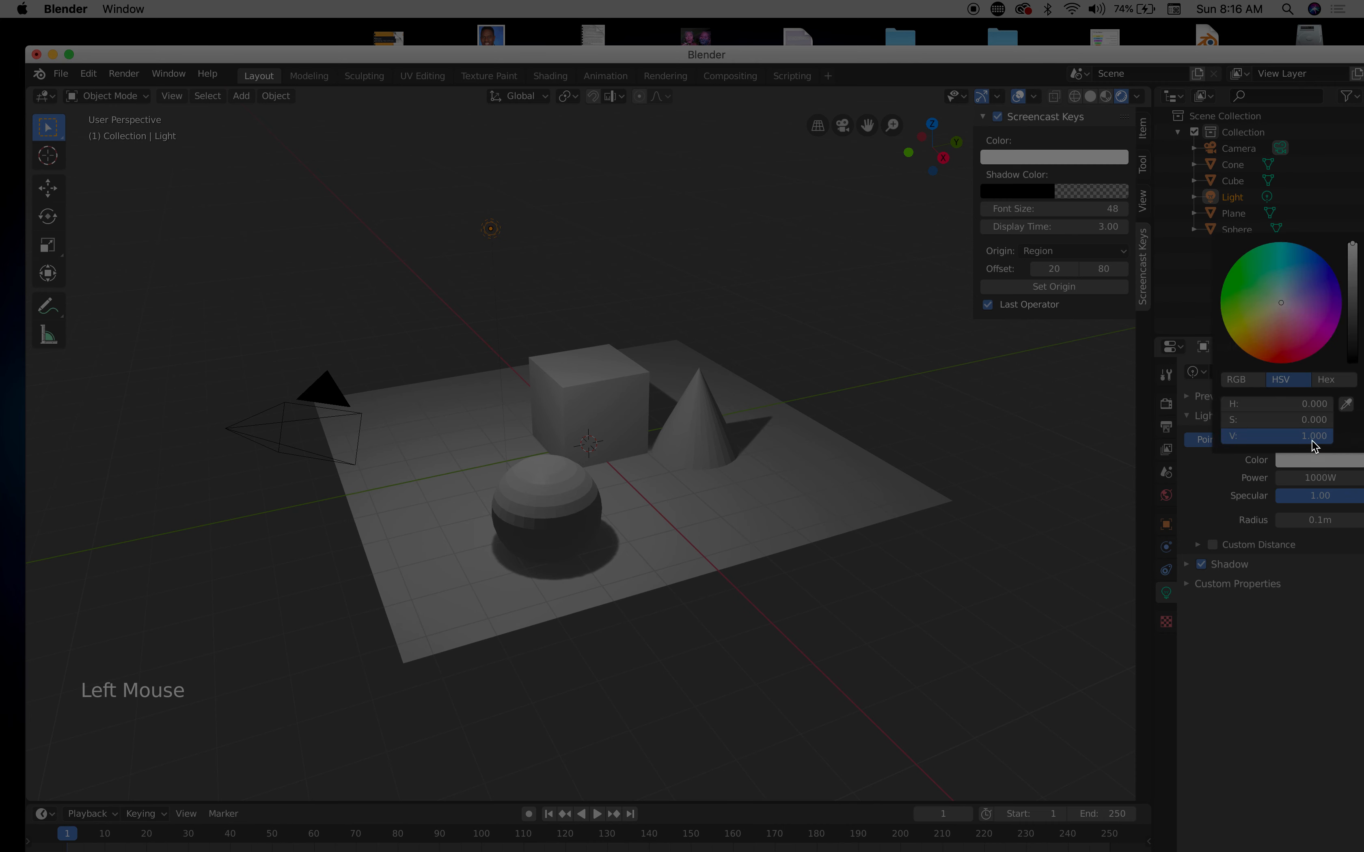
click(1275, 322)
mouse_move(1275, 321)
mouse_down()
mouse_move(1256, 318)
mouse_move(1281, 330)
mouse_move(1307, 319)
mouse_move(1263, 336)
mouse_up()
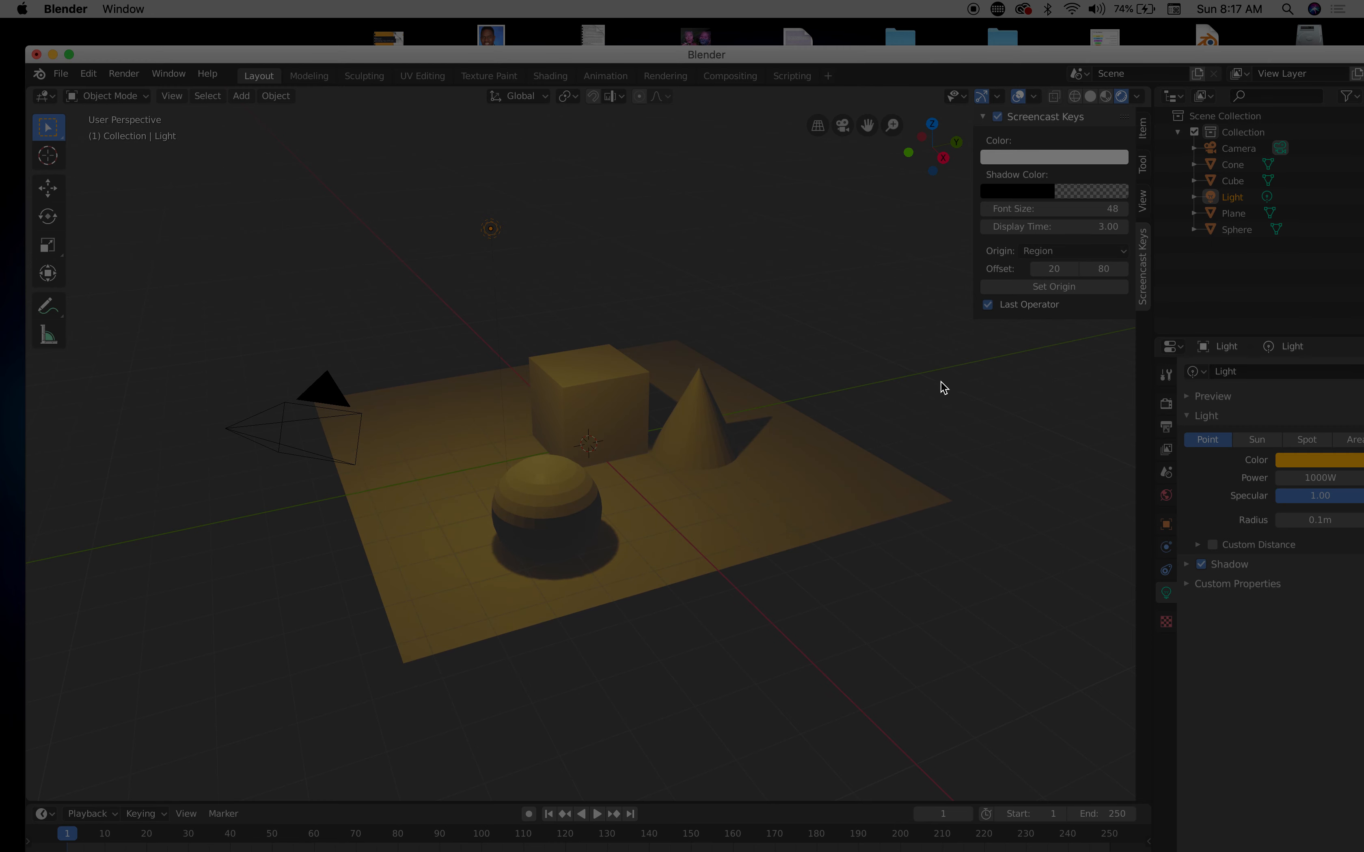
Deselect the light and enlarge the window to full screen.
click(919, 390)
double_click(1198, 51)
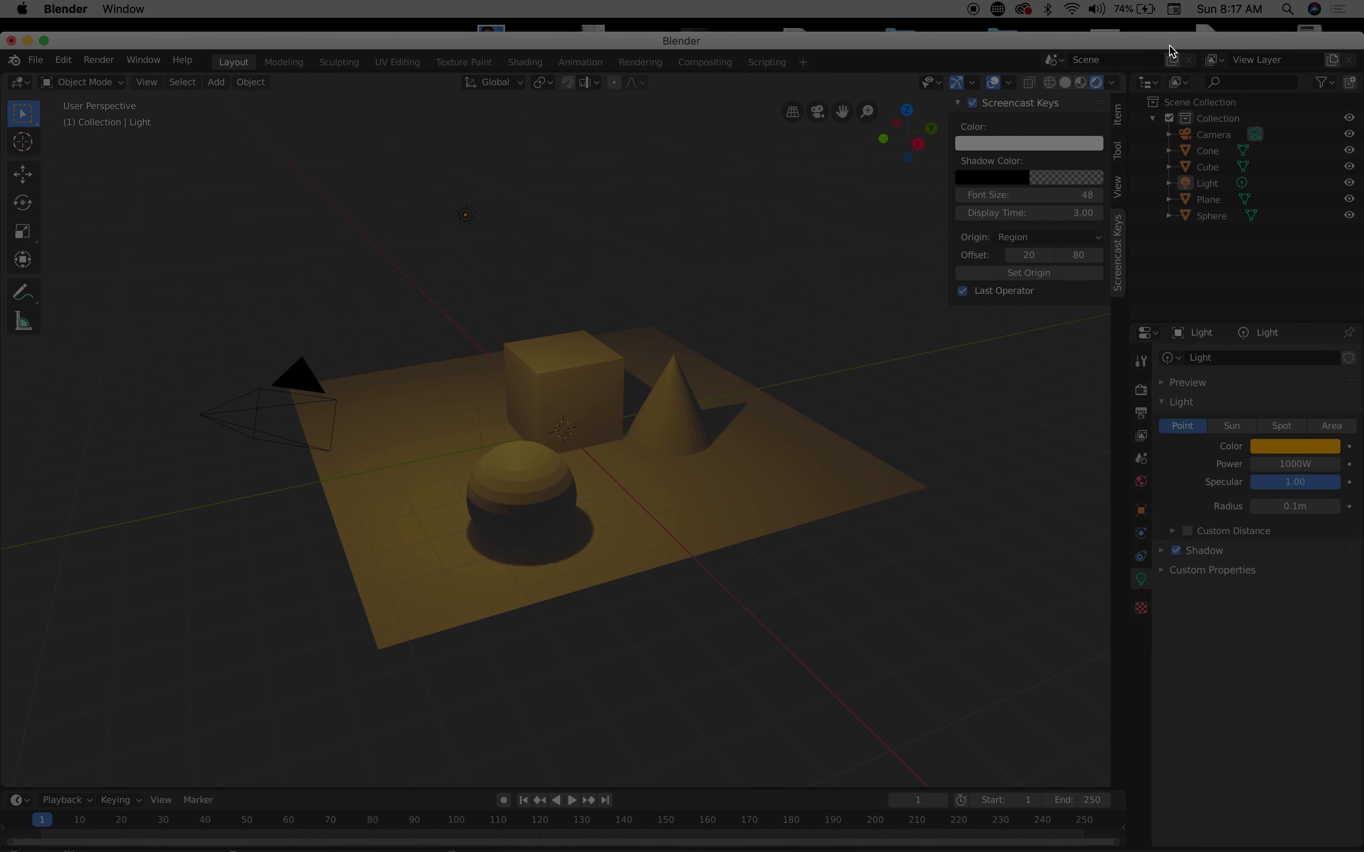
click(44, 50)
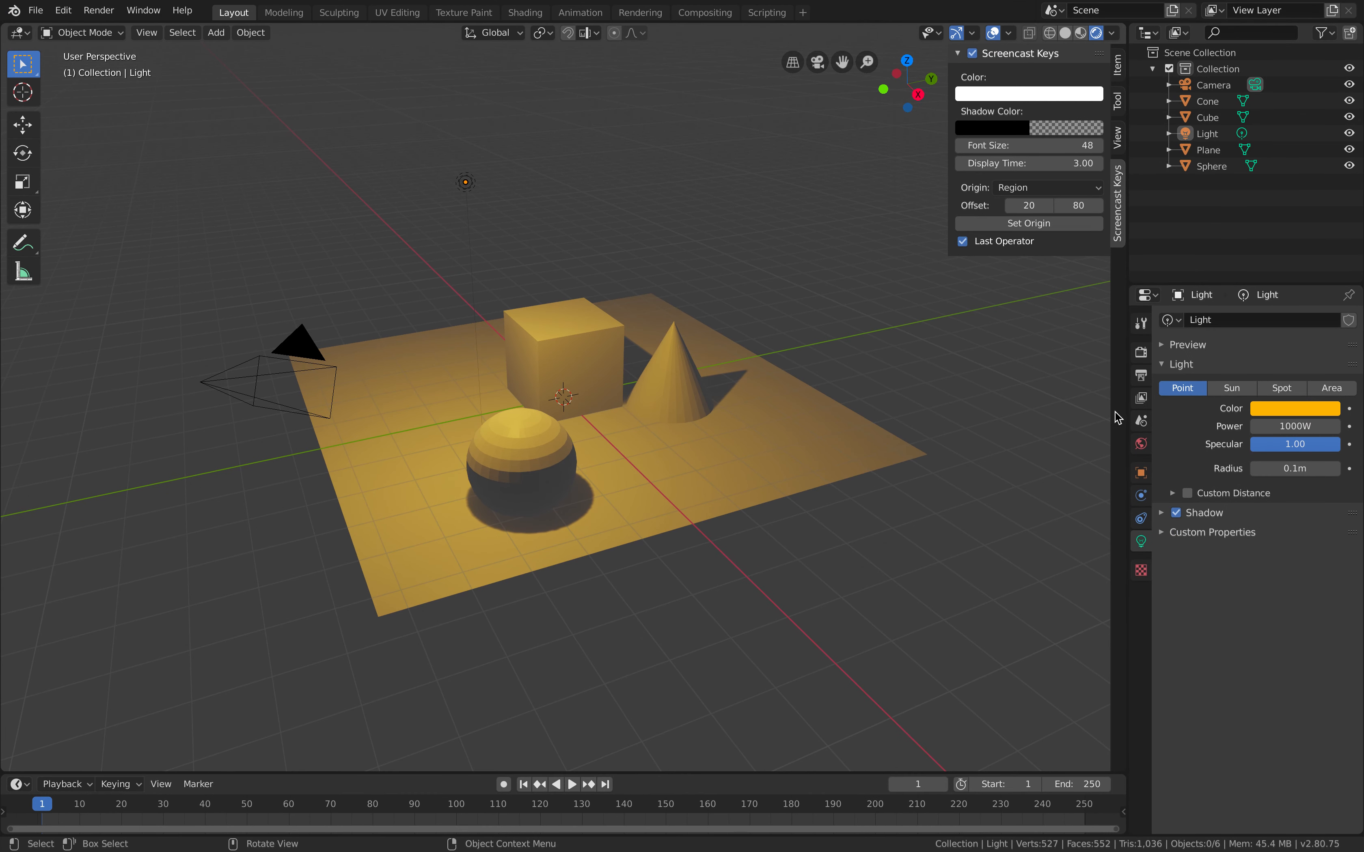
Try a power of 100 W on the point light and return it to 1000 W.
click(1286, 428)
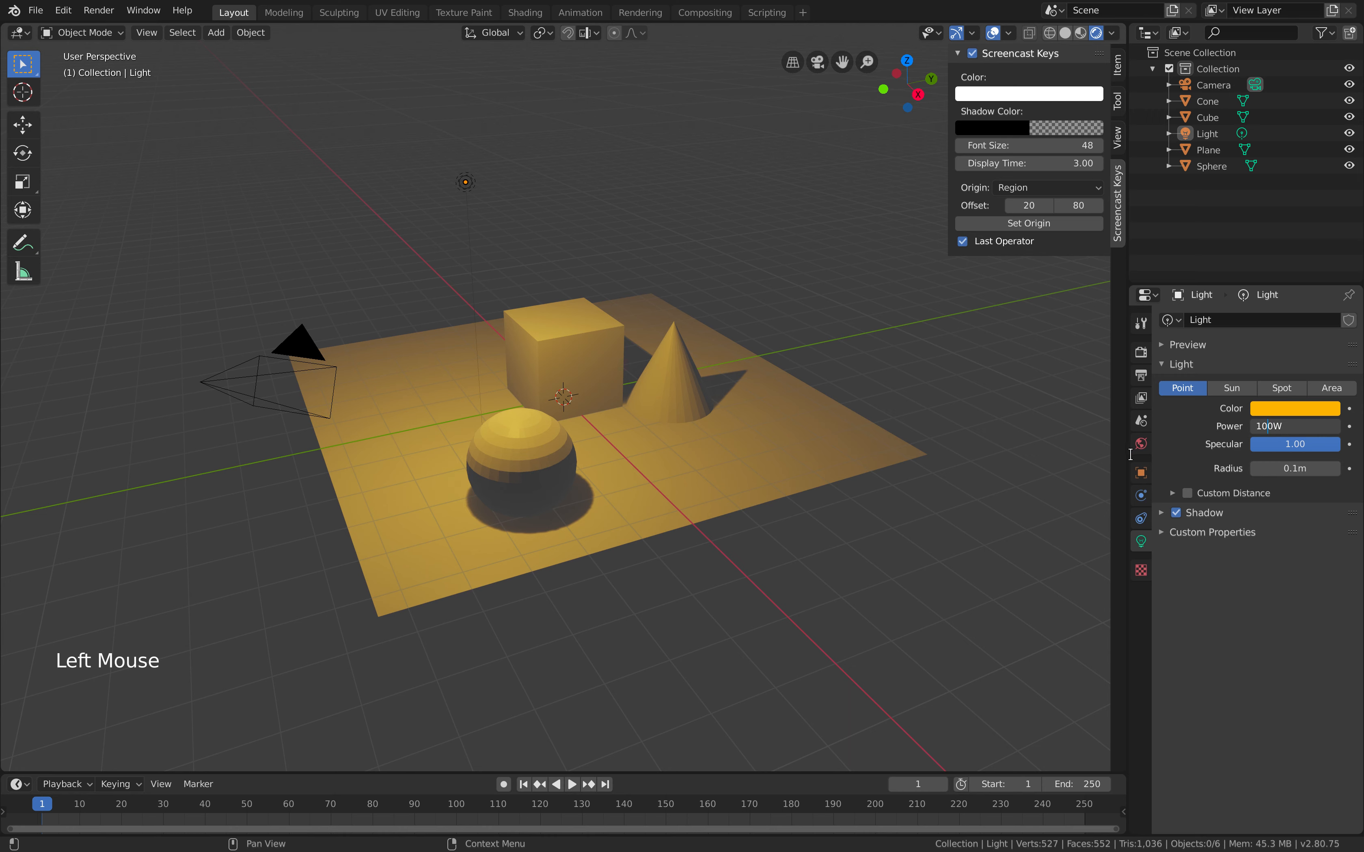
key(Return)
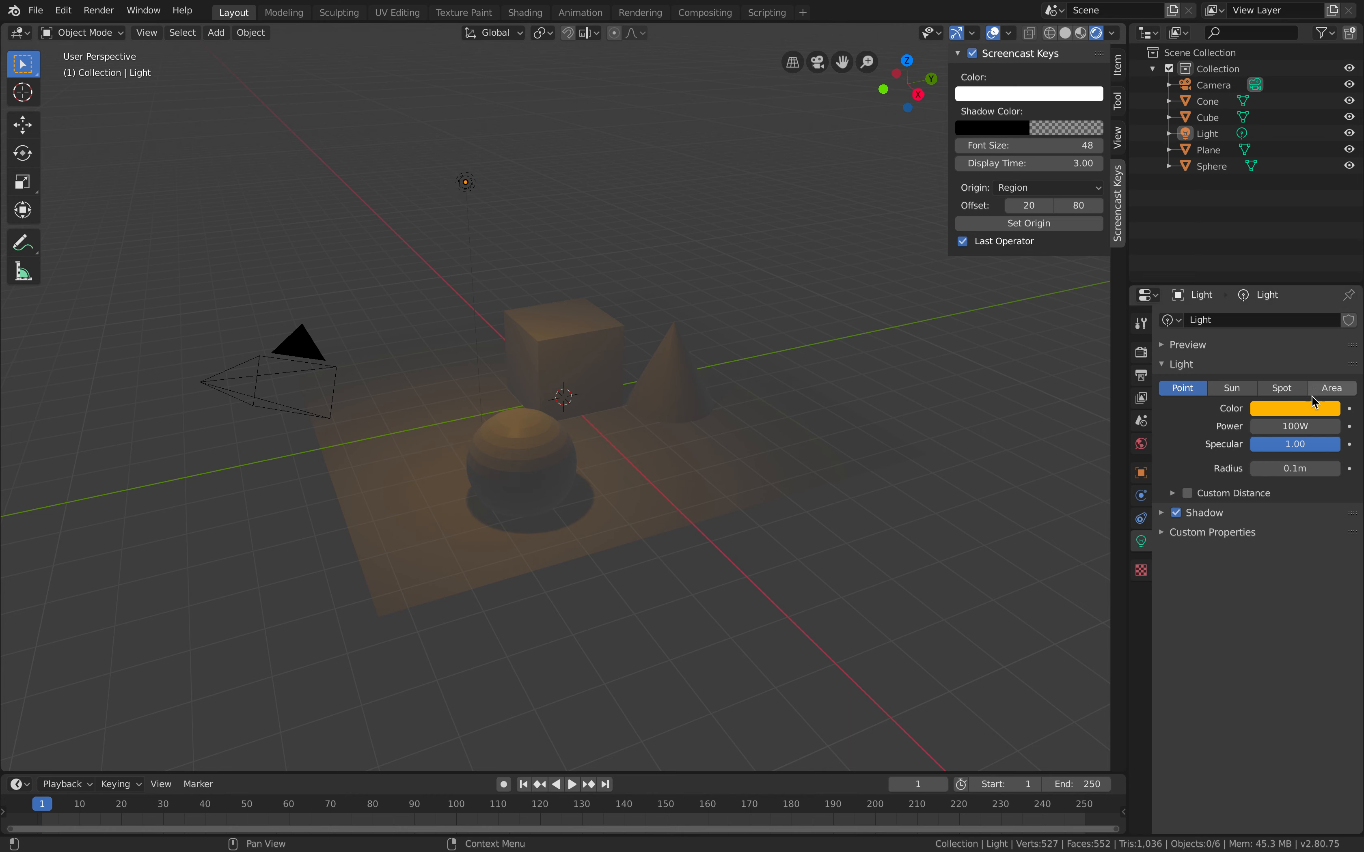
click(1293, 427)
click(1275, 426)
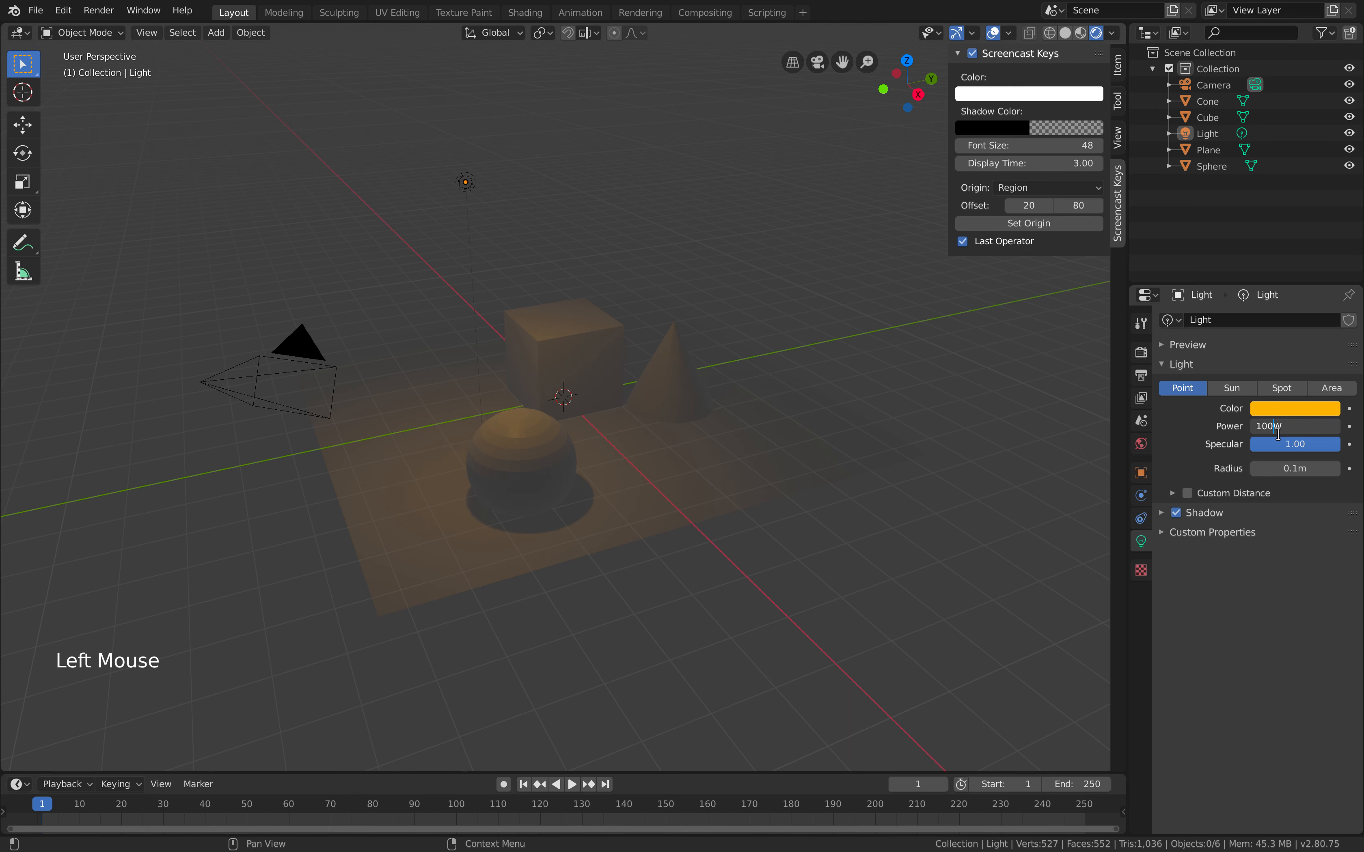
text(0)
key(Return)
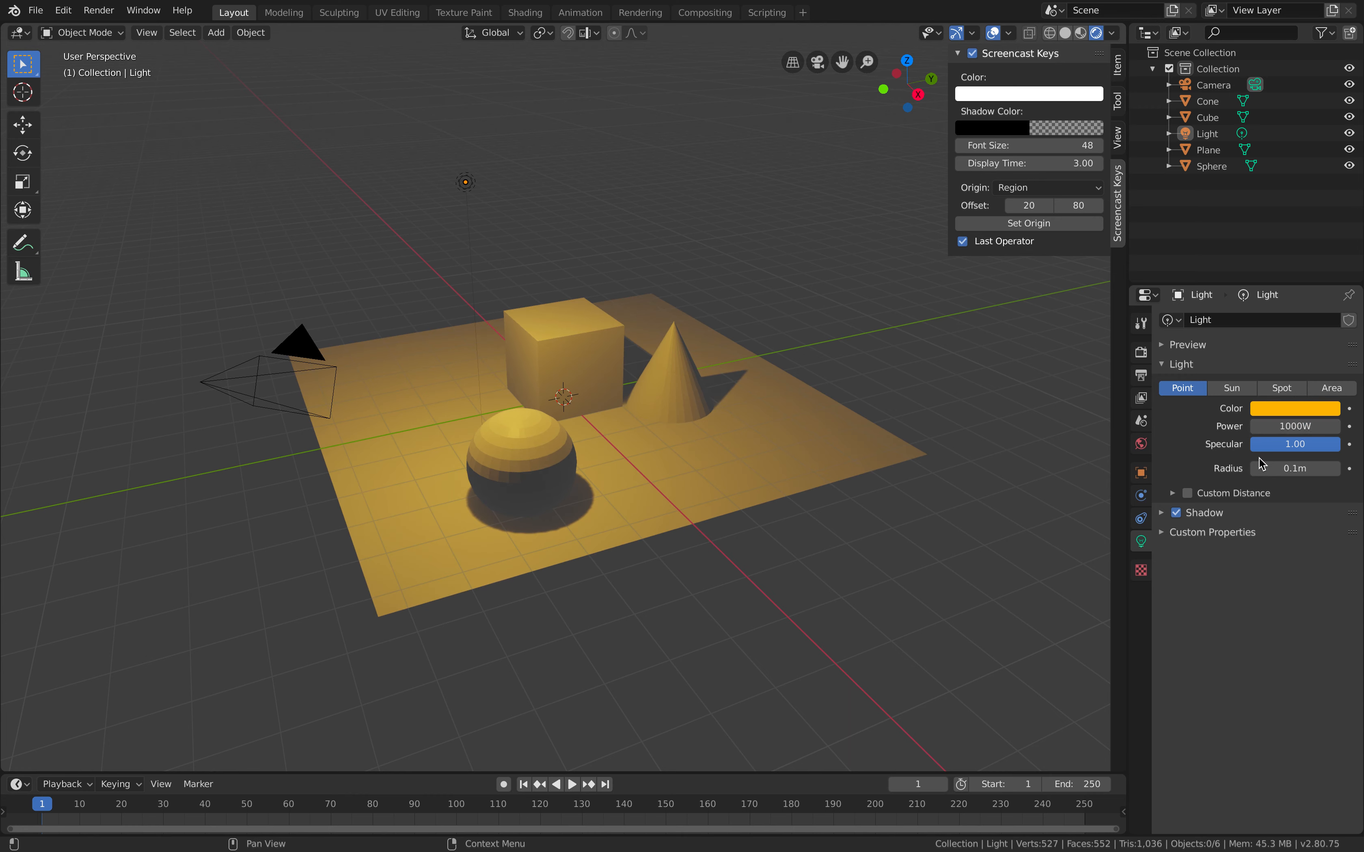
Set the point light's radius to 0.94 m and try a custom distance of 41 m before disabling Custom Distance.
mouse_move(1294, 470)
mouse_down()
mouse_move(1279, 470)
mouse_move(1313, 470)
mouse_move(1295, 470)
mouse_up()
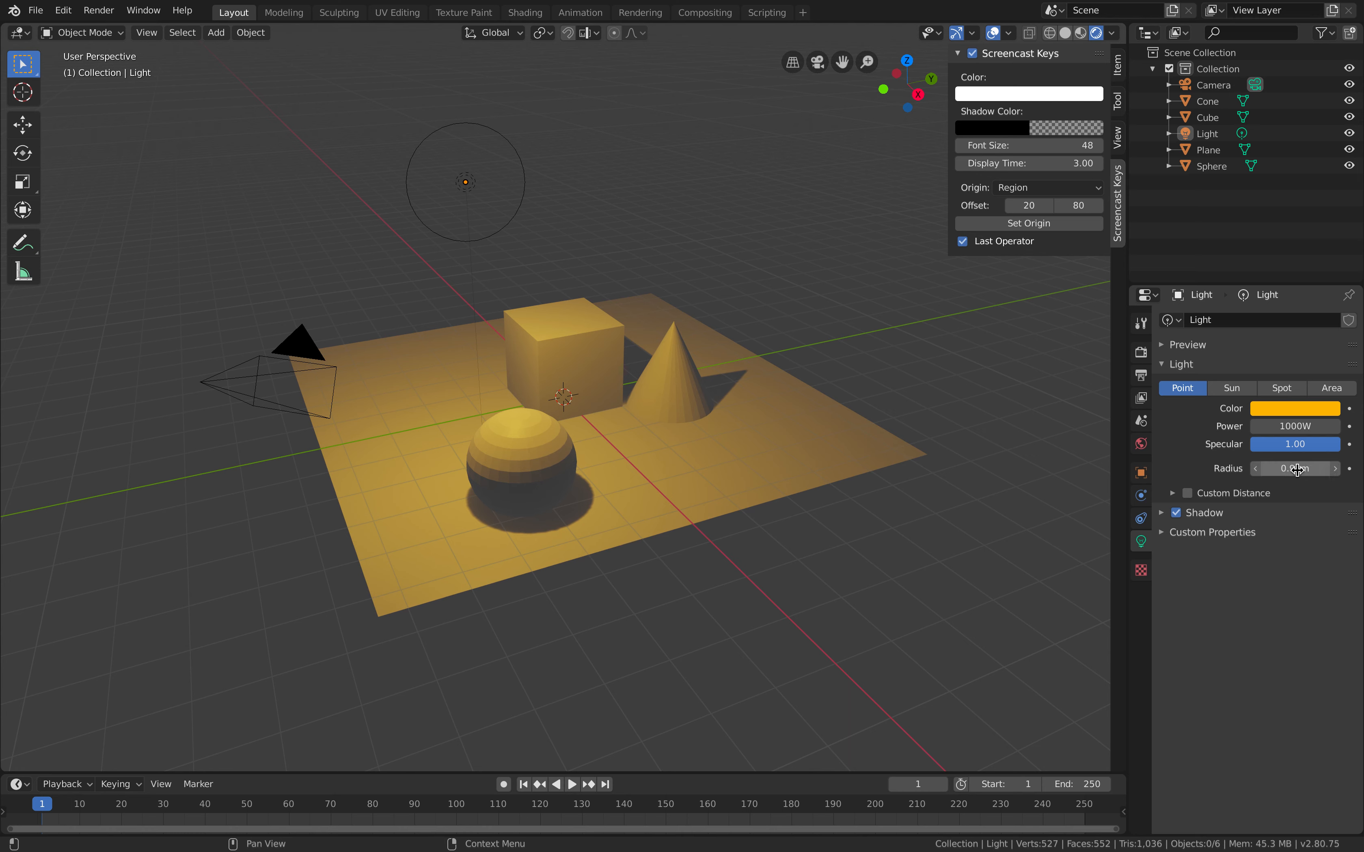
click(1188, 494)
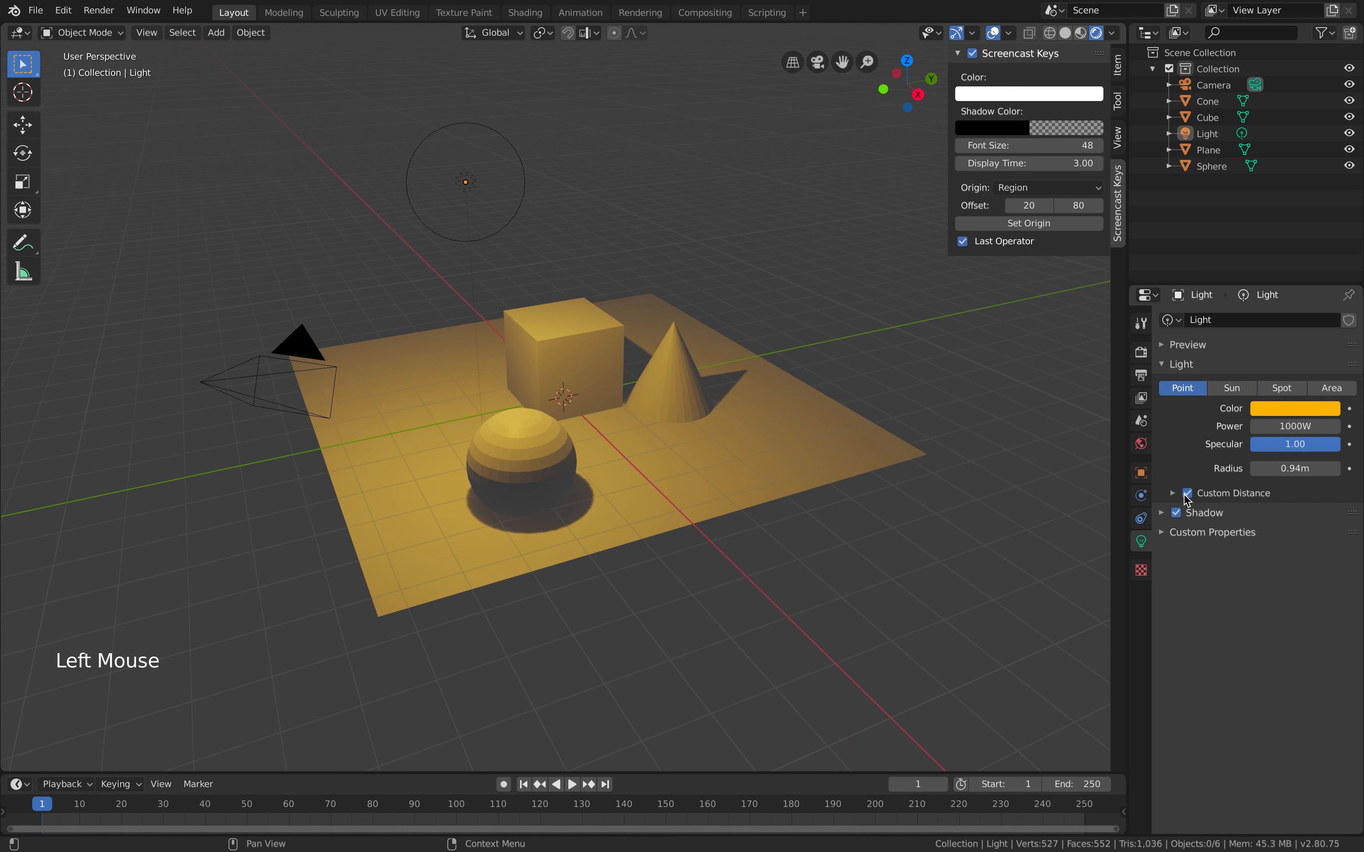
click(1176, 493)
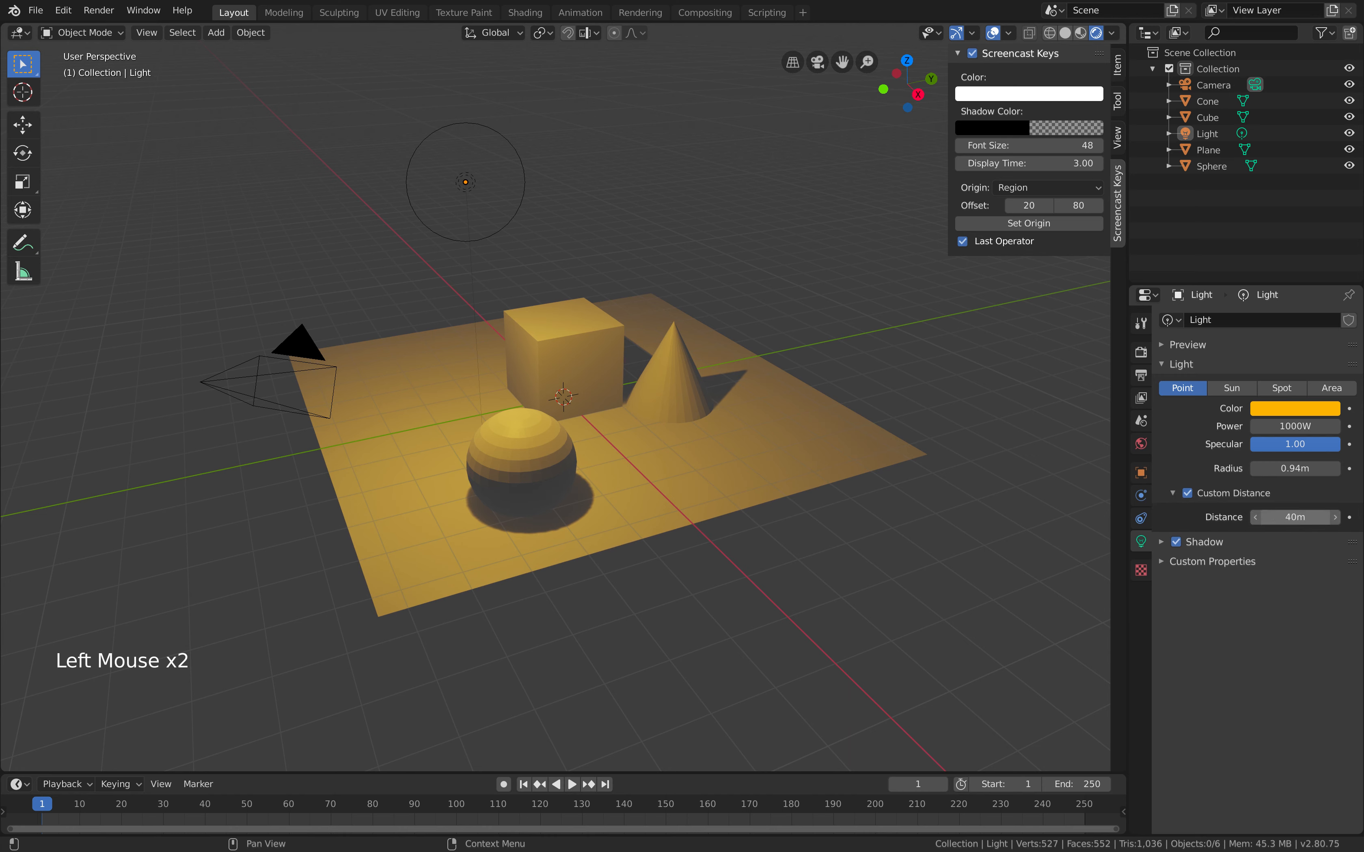
click(1291, 518)
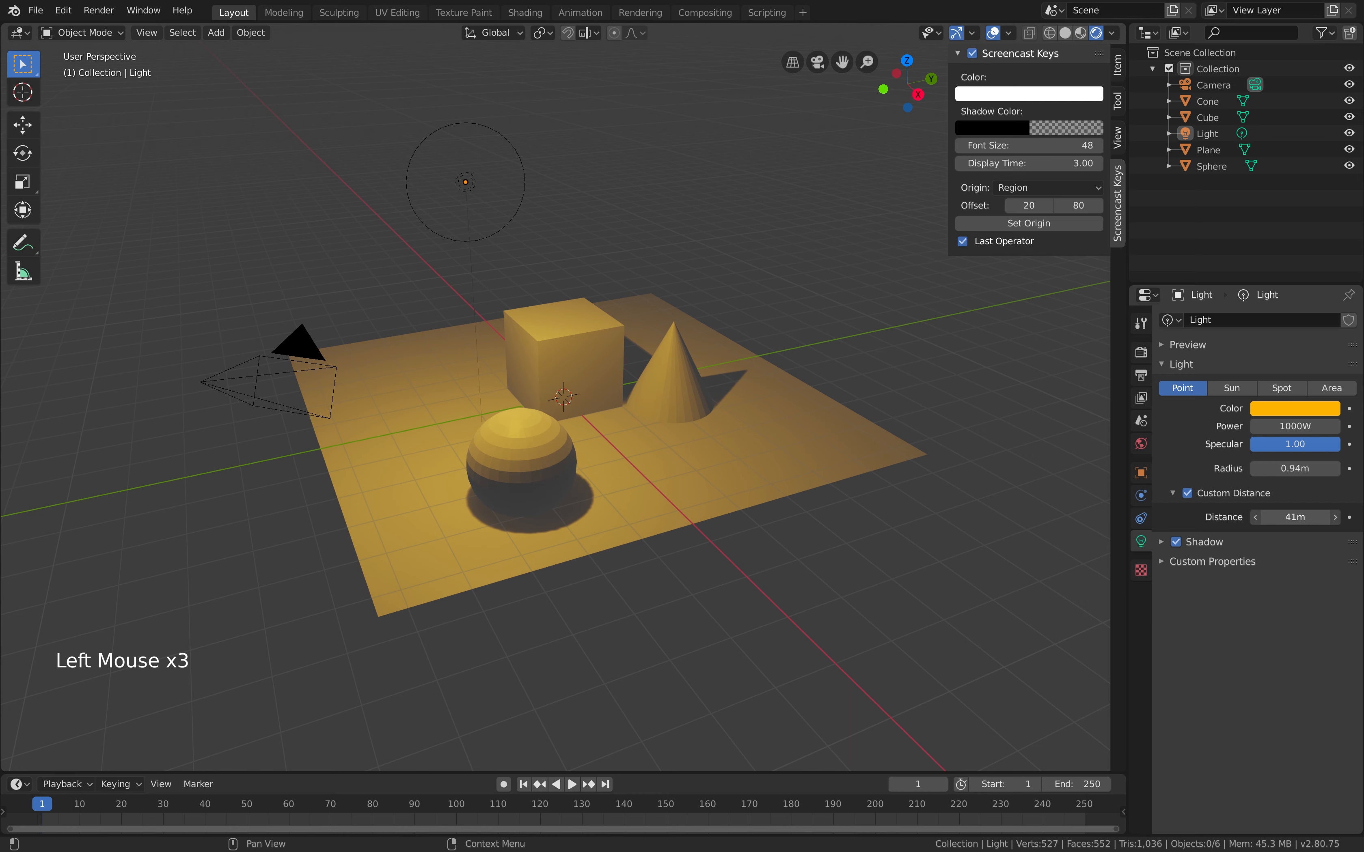
click(1187, 493)
click(644, 173)
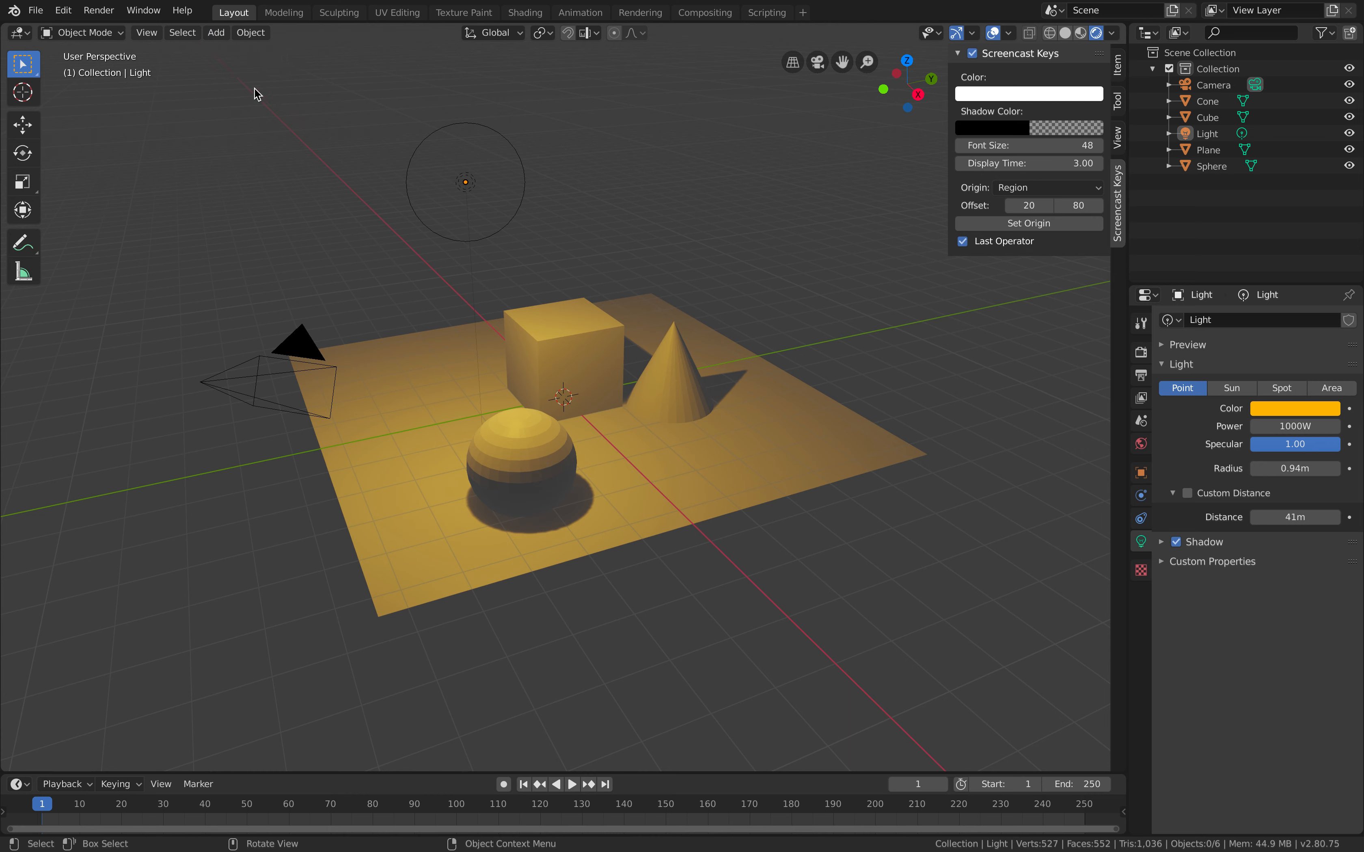
Add a spot light to the scene.
click(216, 34)
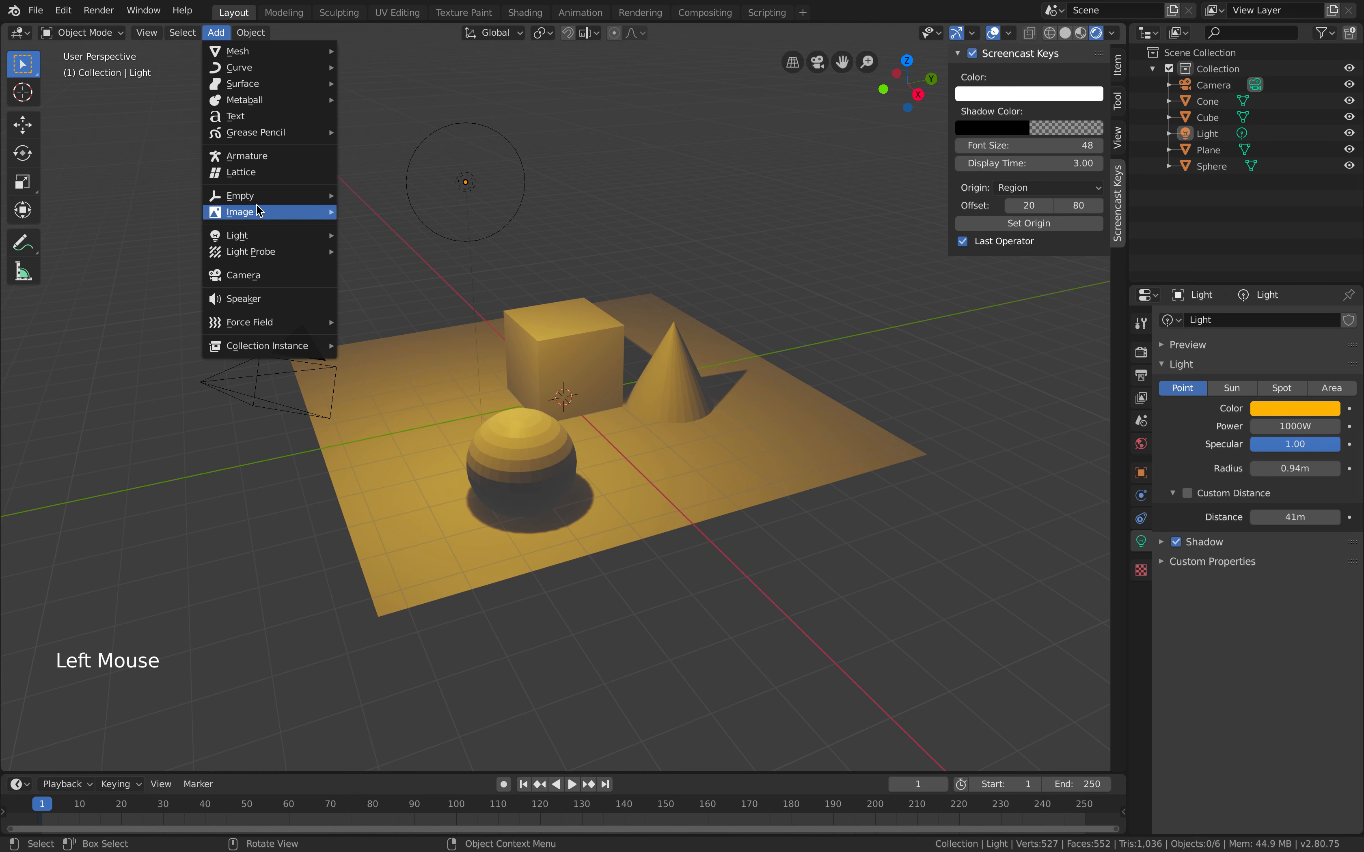
mouse_move(270, 236)
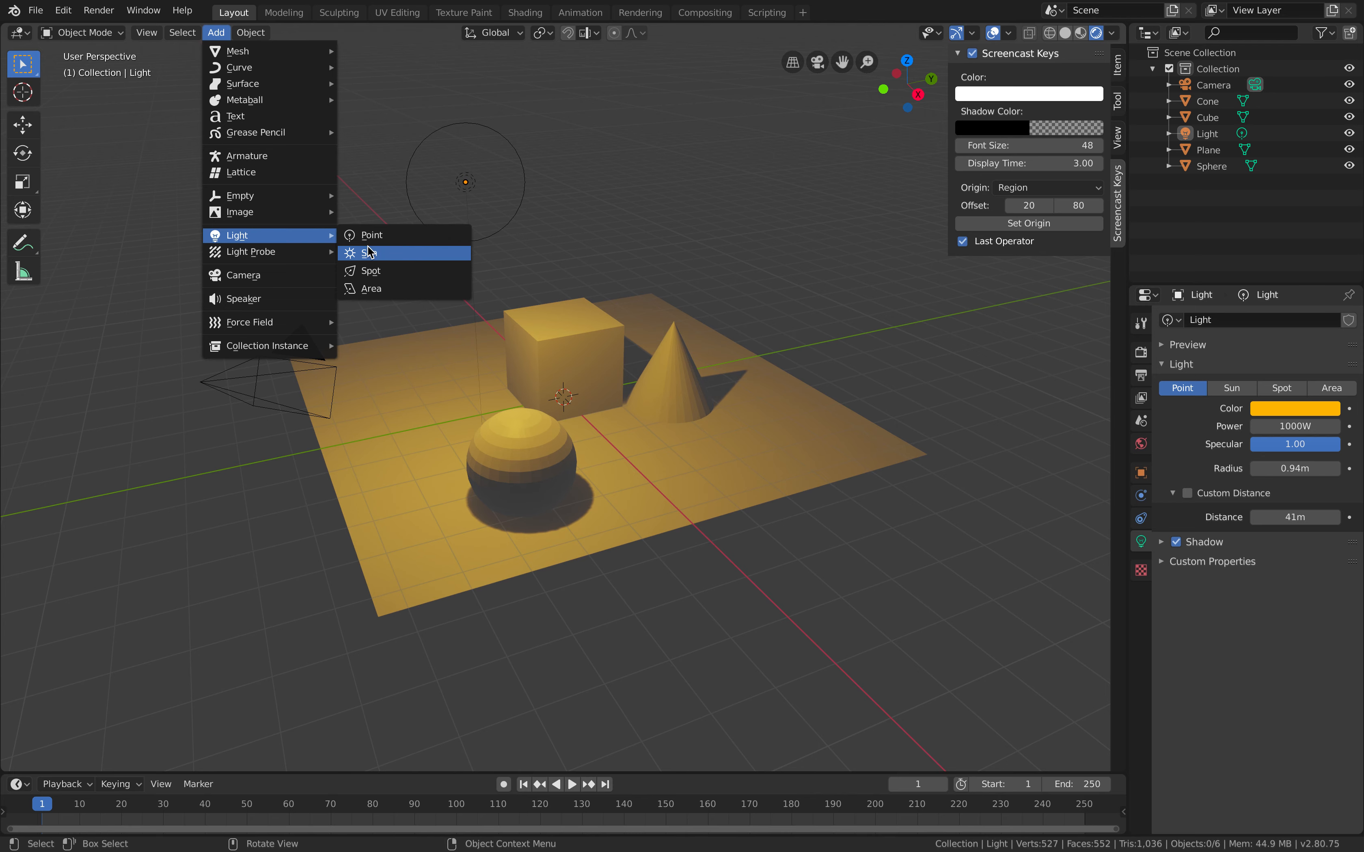
click(371, 271)
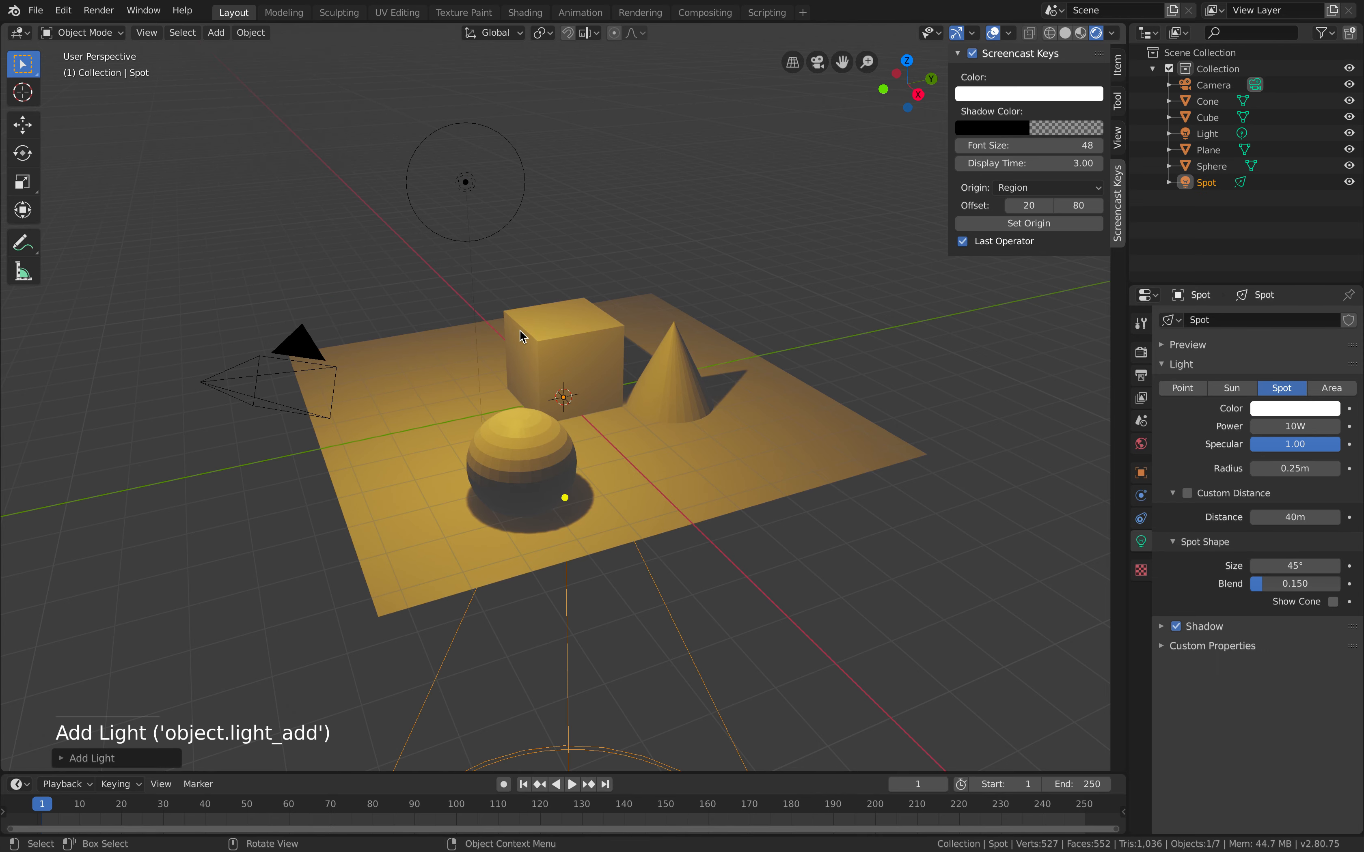
Raise the spot light vertically with the Move tool until its cone encloses the plane from high above.
scroll(684, 452, down, 4)
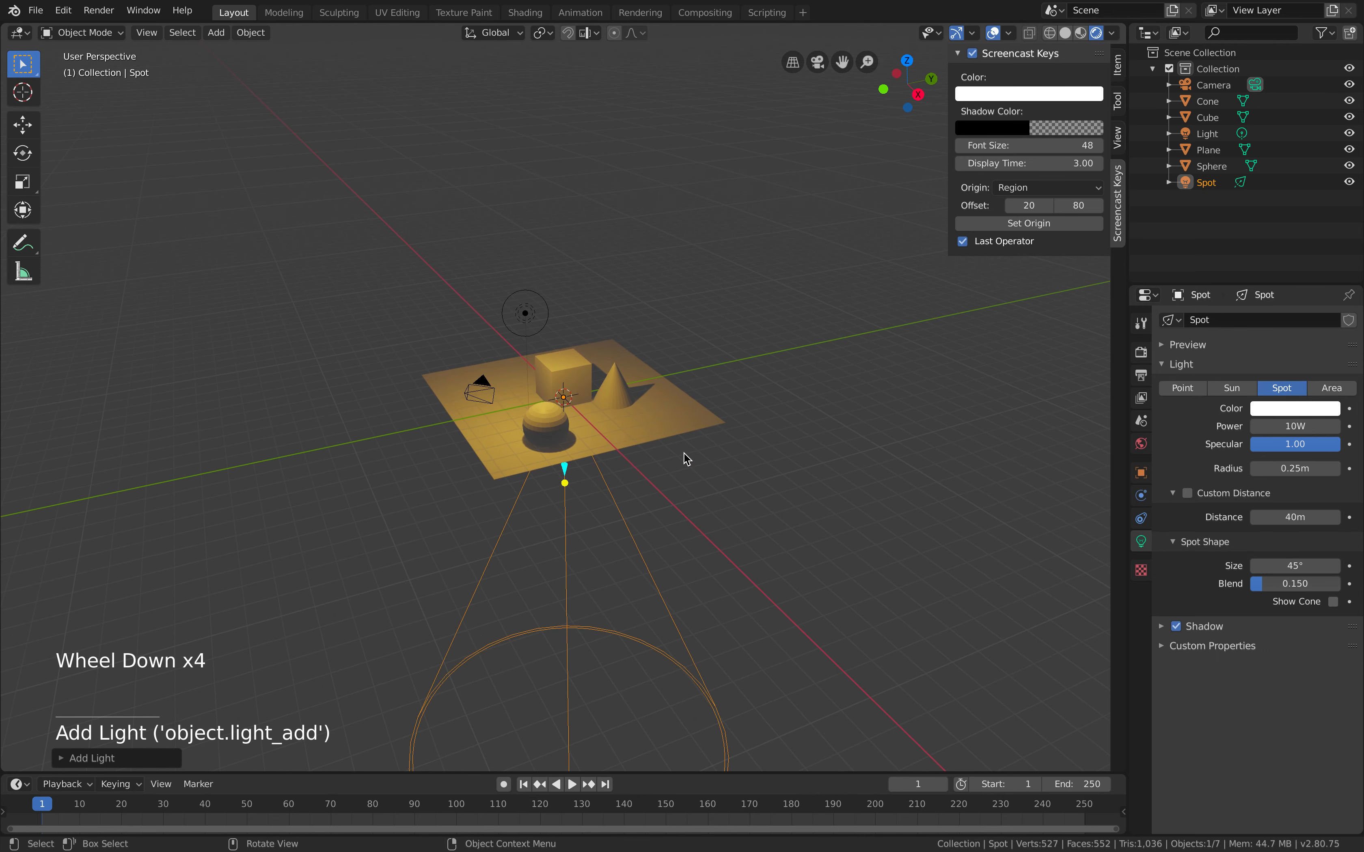
scroll(684, 454, up, 1)
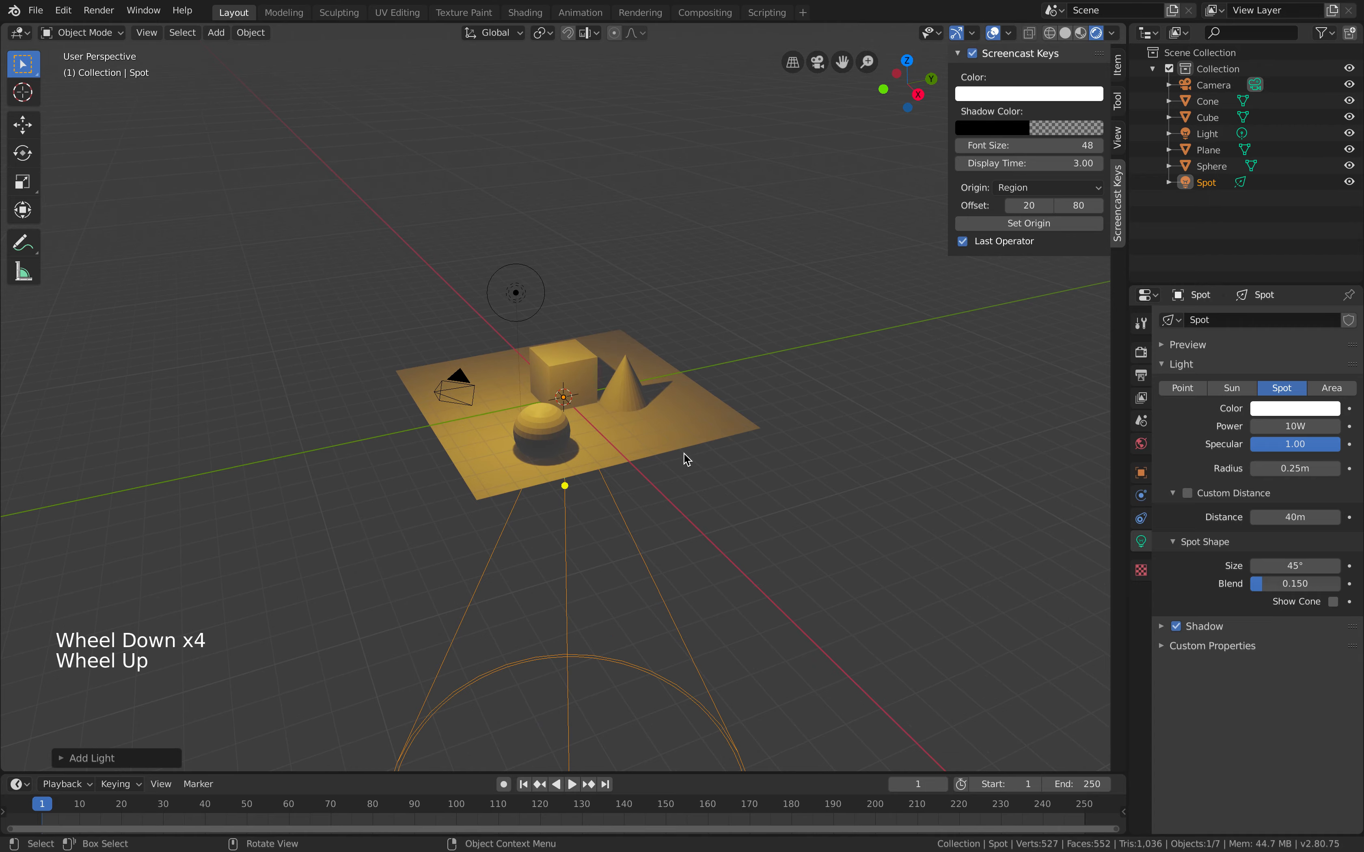
click(22, 125)
drag(563, 337, 550, 712)
scroll(695, 727, up, 3)
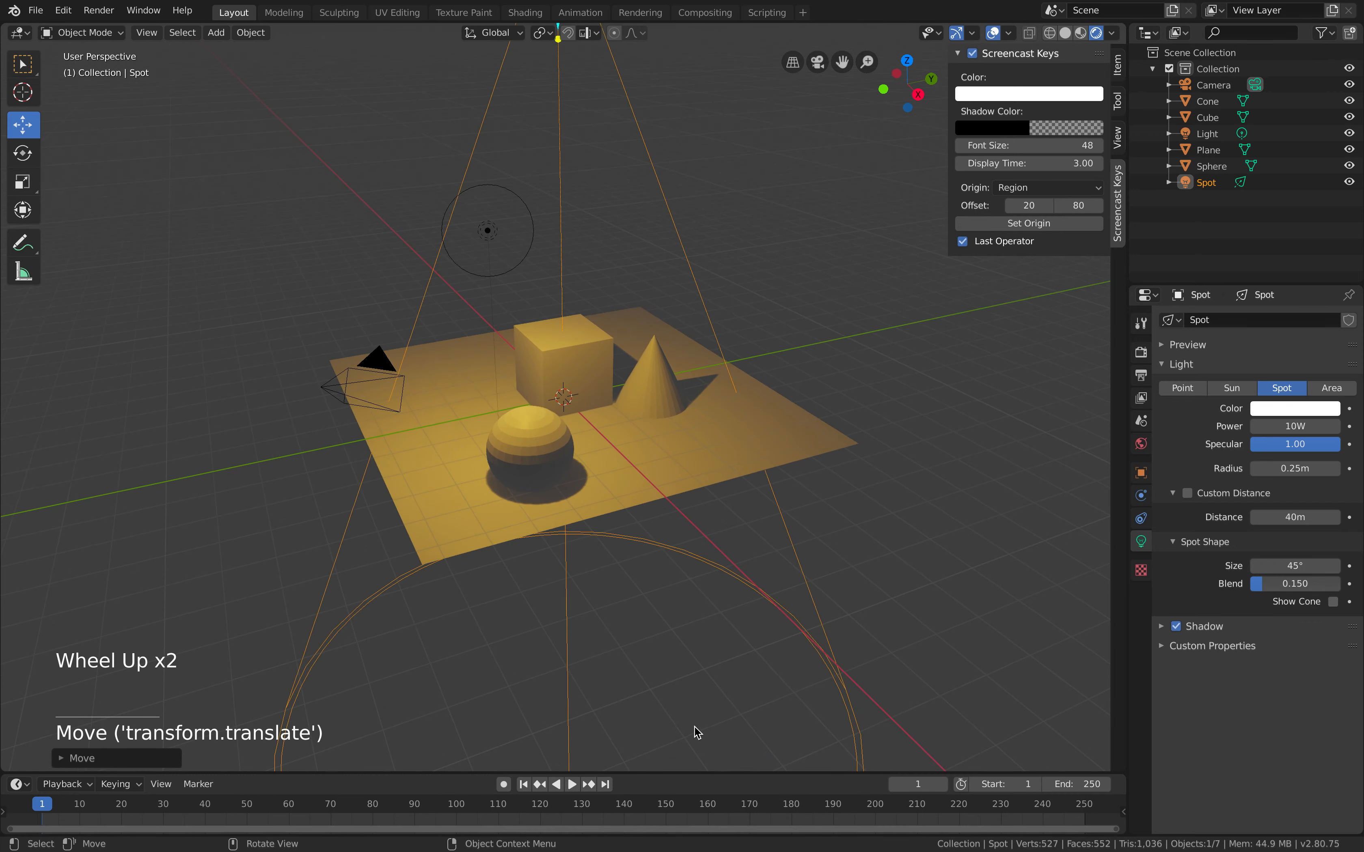
scroll(690, 731, down, 7)
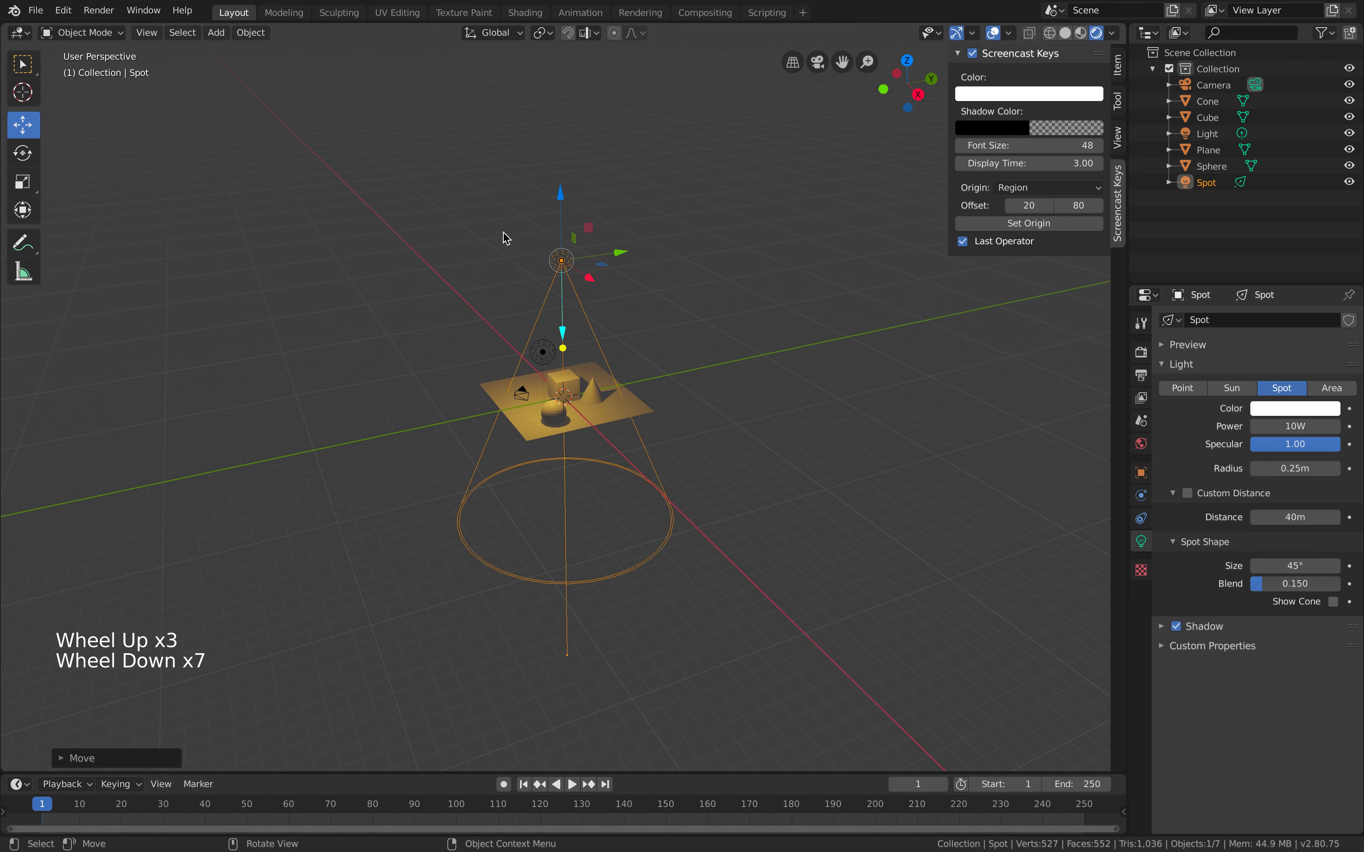
drag(560, 199, 546, 762)
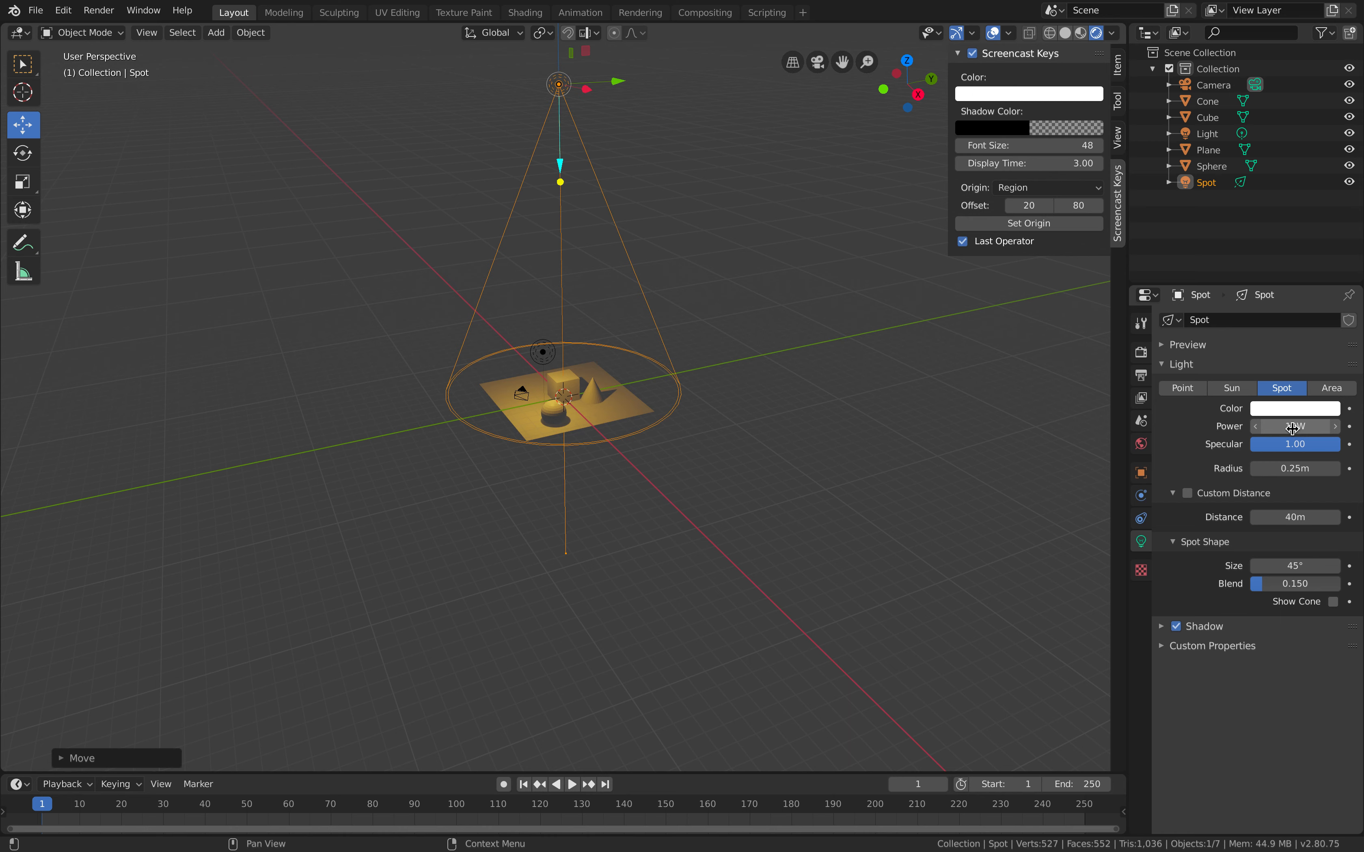
Set the spot light's power to 1000 W.
click(1289, 432)
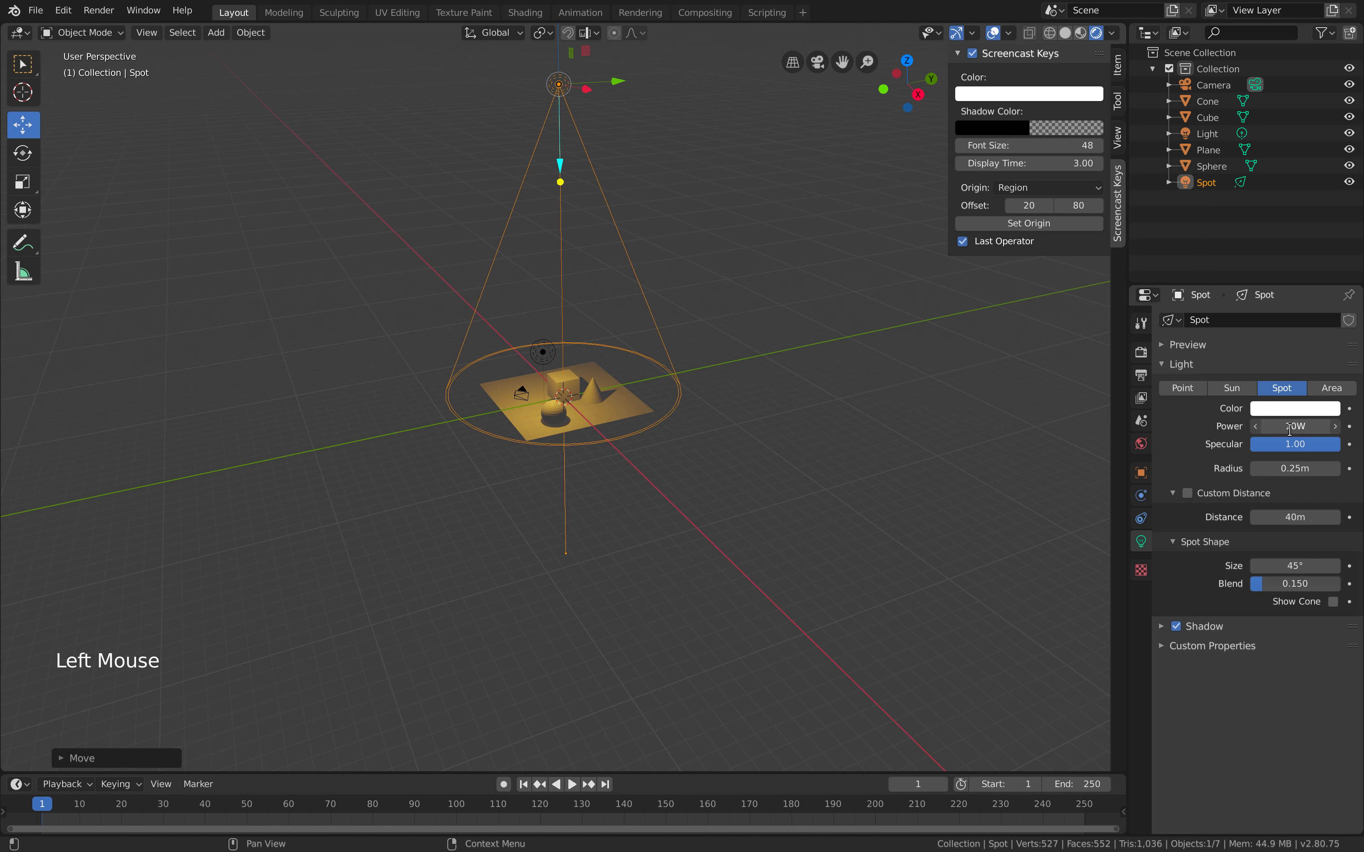
click(1267, 426)
key(BackSpace)
text(00)
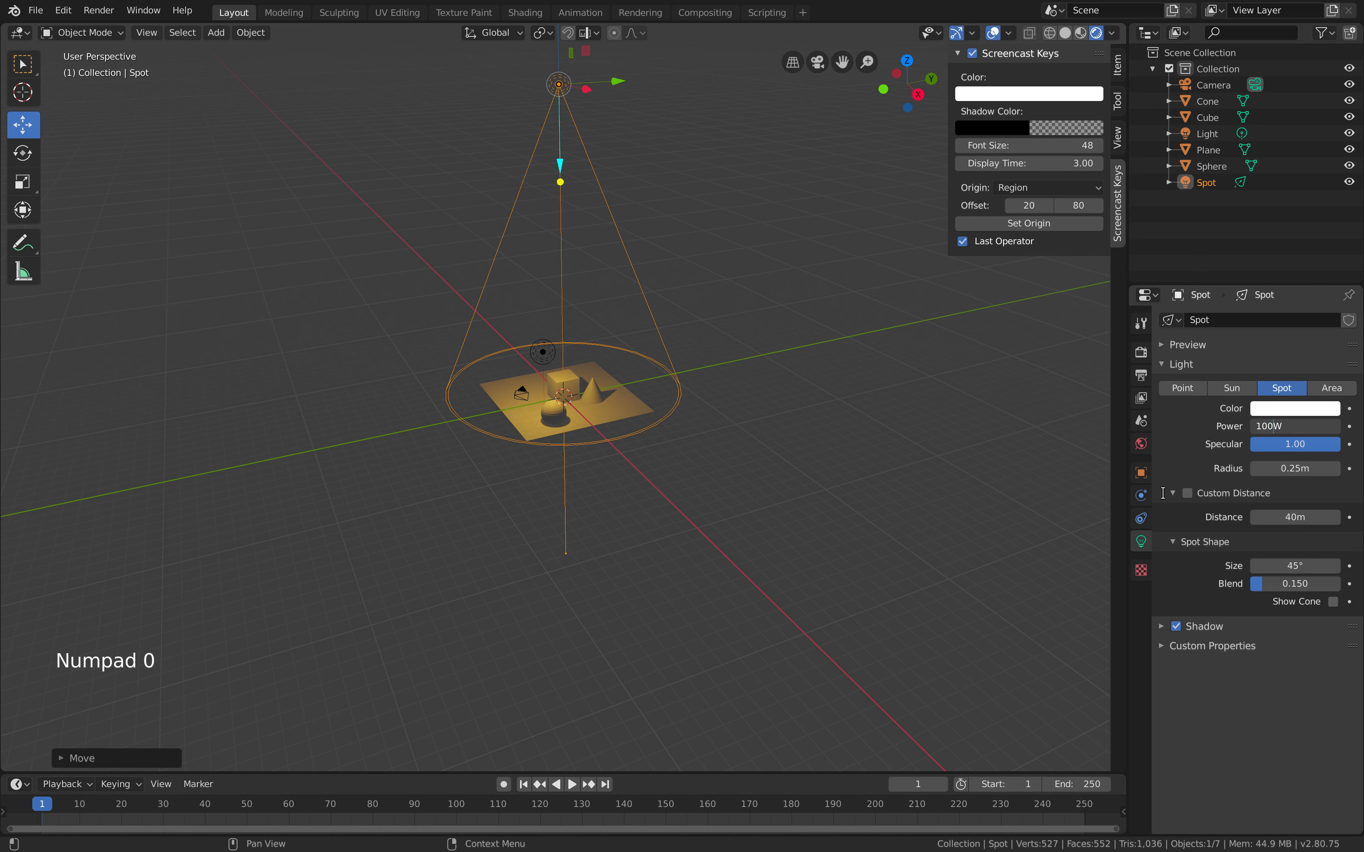
key(Return)
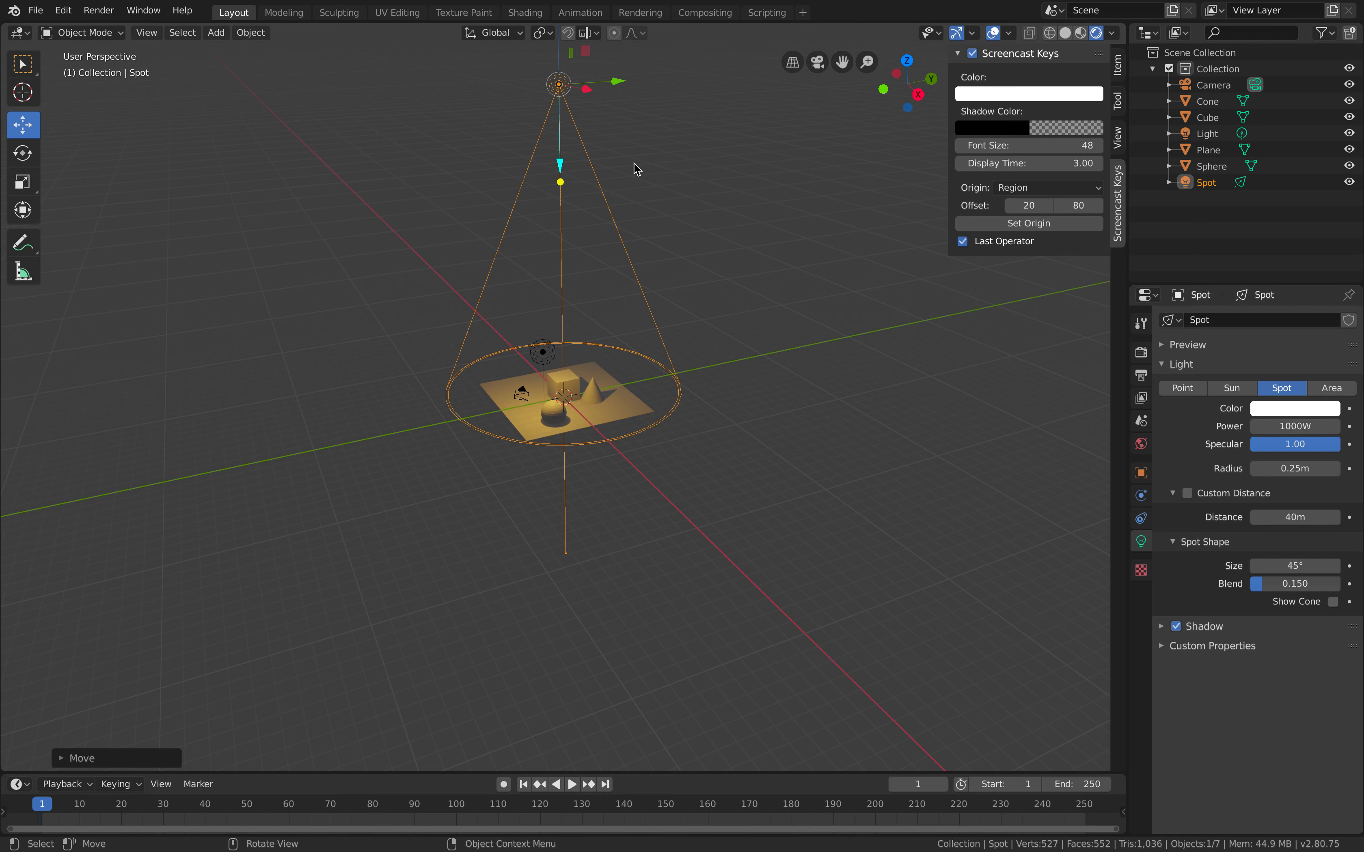
Lower the spot light vertically so it sits closer above the plane and shapes.
scroll(633, 170, up, 1)
scroll(633, 170, down, 2)
drag(557, 70, 551, 165)
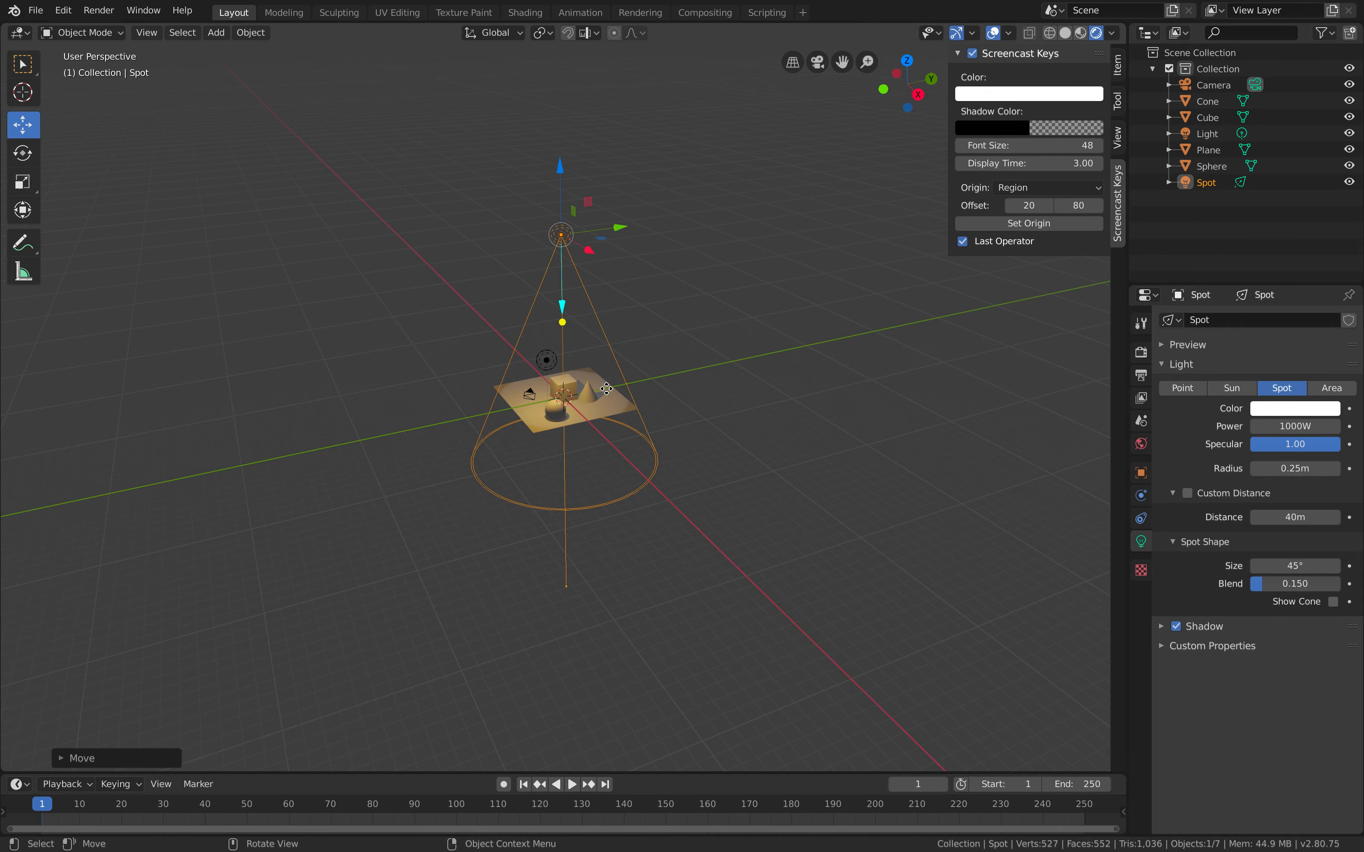
scroll(611, 391, up, 6)
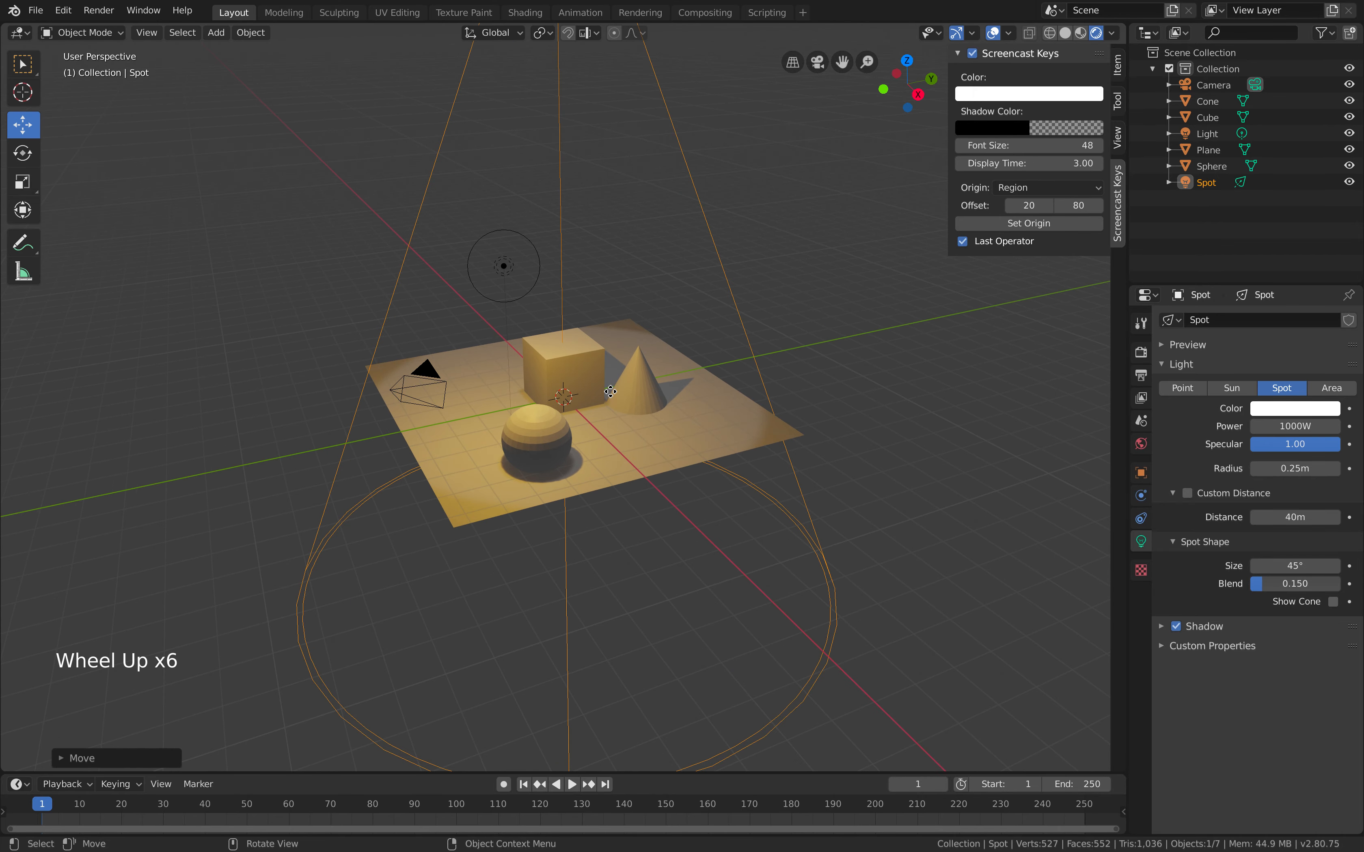
Move the spot light sideways along the Y axis, lower it slightly, and aim its cone at the shapes on the plane.
scroll(610, 391, down, 4)
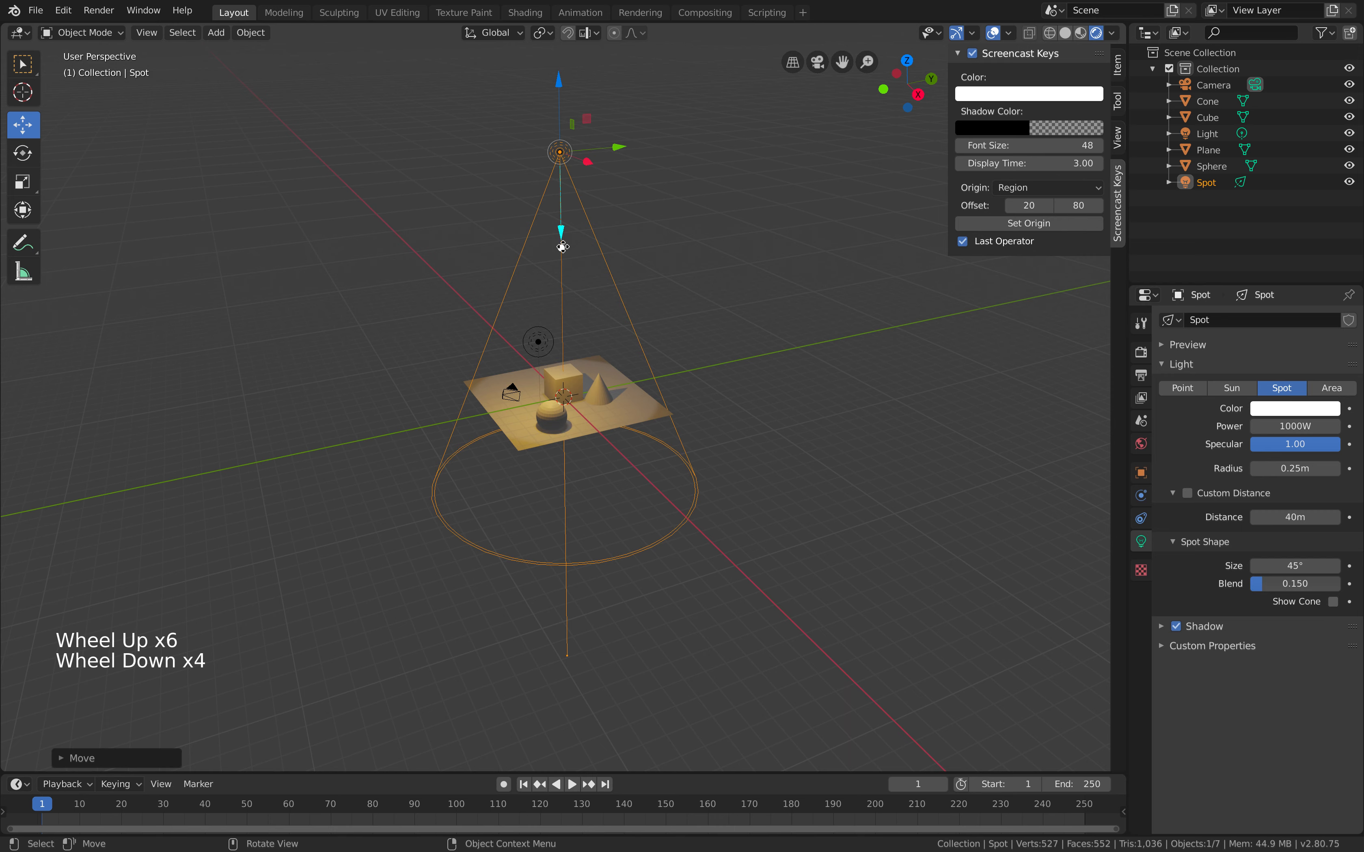
click(562, 246)
drag(562, 246, 600, 241)
drag(618, 149, 445, 158)
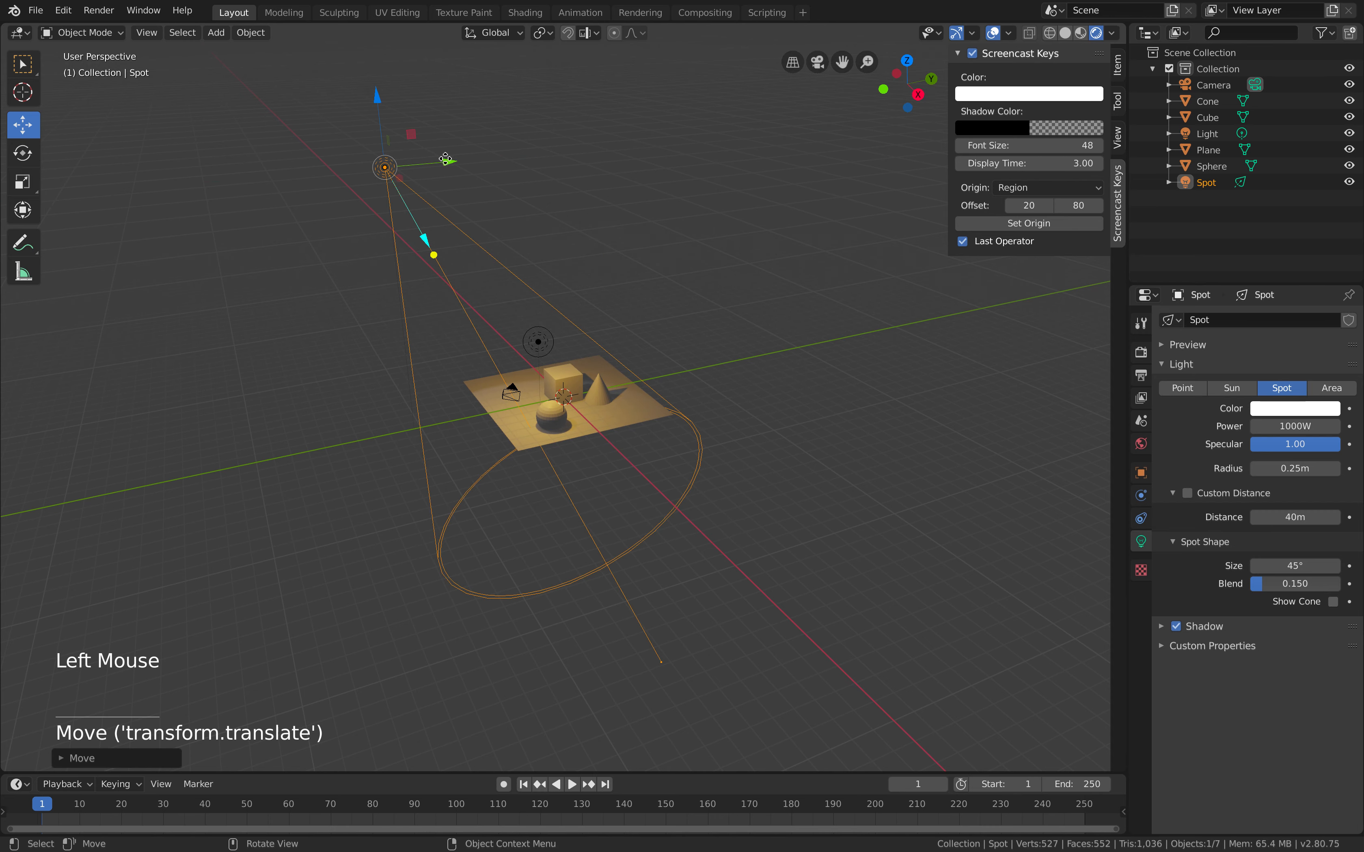
drag(441, 253, 447, 246)
drag(377, 93, 375, 138)
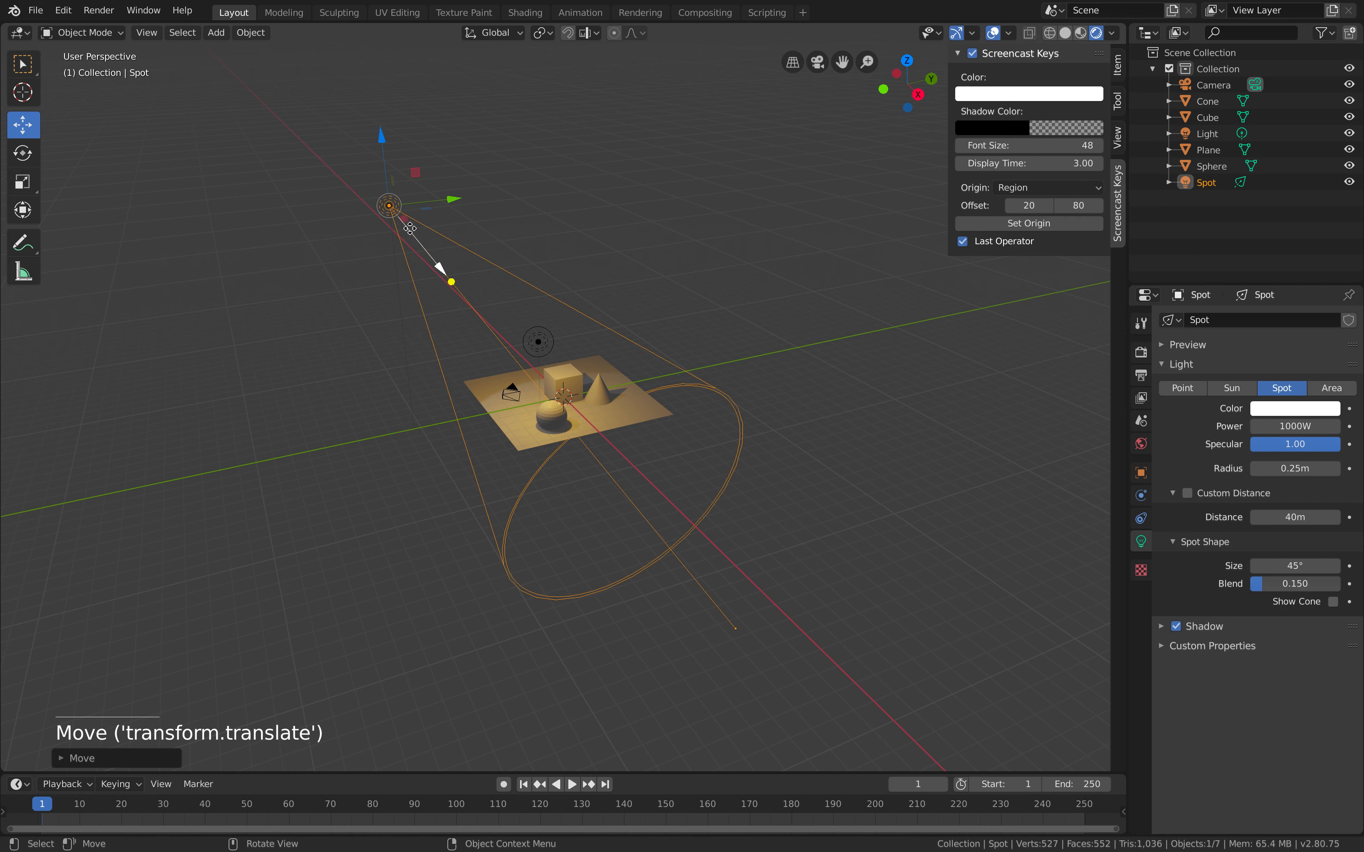
mouse_move(452, 281)
mouse_down()
mouse_move(481, 295)
mouse_move(414, 249)
mouse_move(457, 259)
mouse_move(409, 228)
mouse_move(451, 268)
mouse_up()
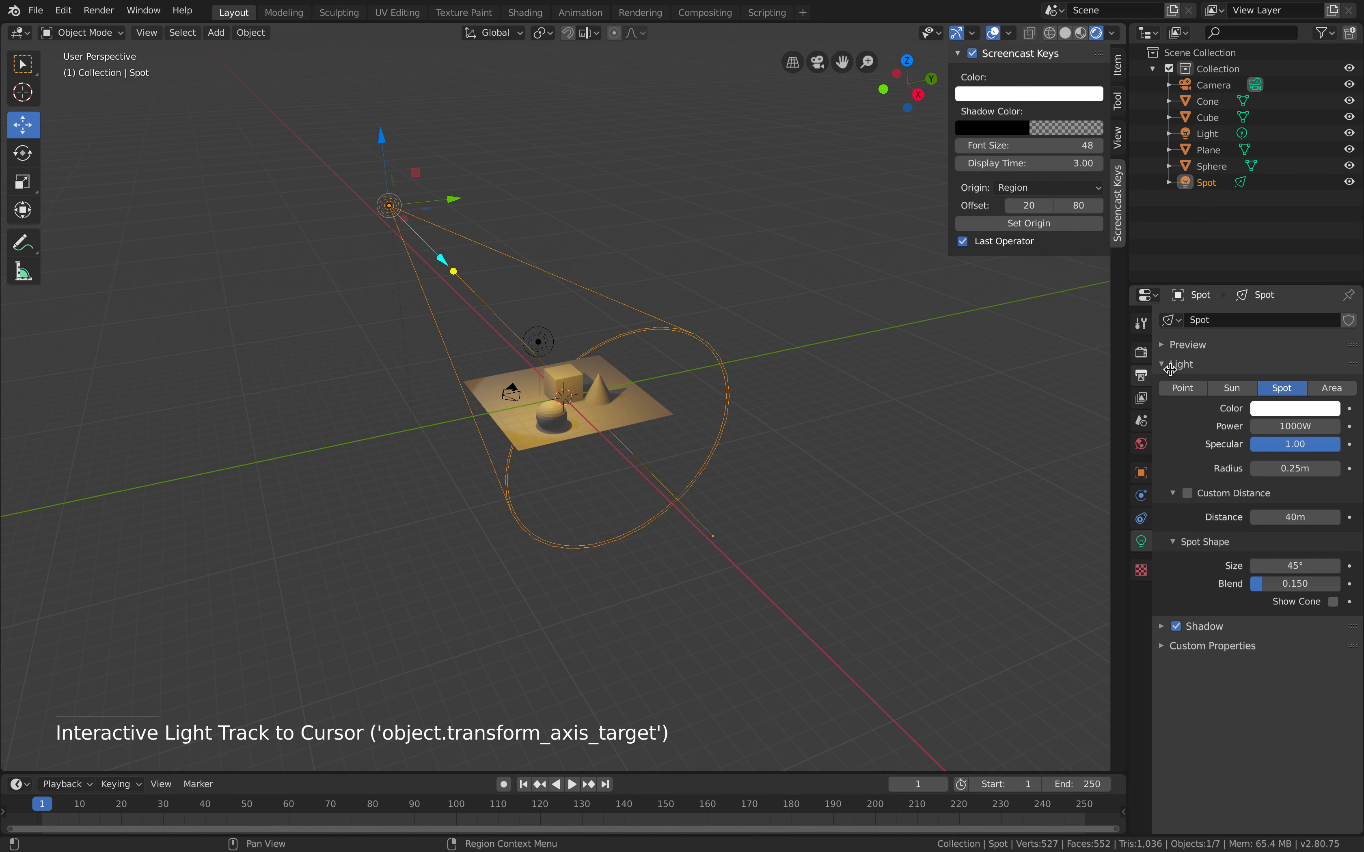
Set the spot light's colour to a dark orange-brown and deselect the light.
click(1307, 411)
click(1307, 412)
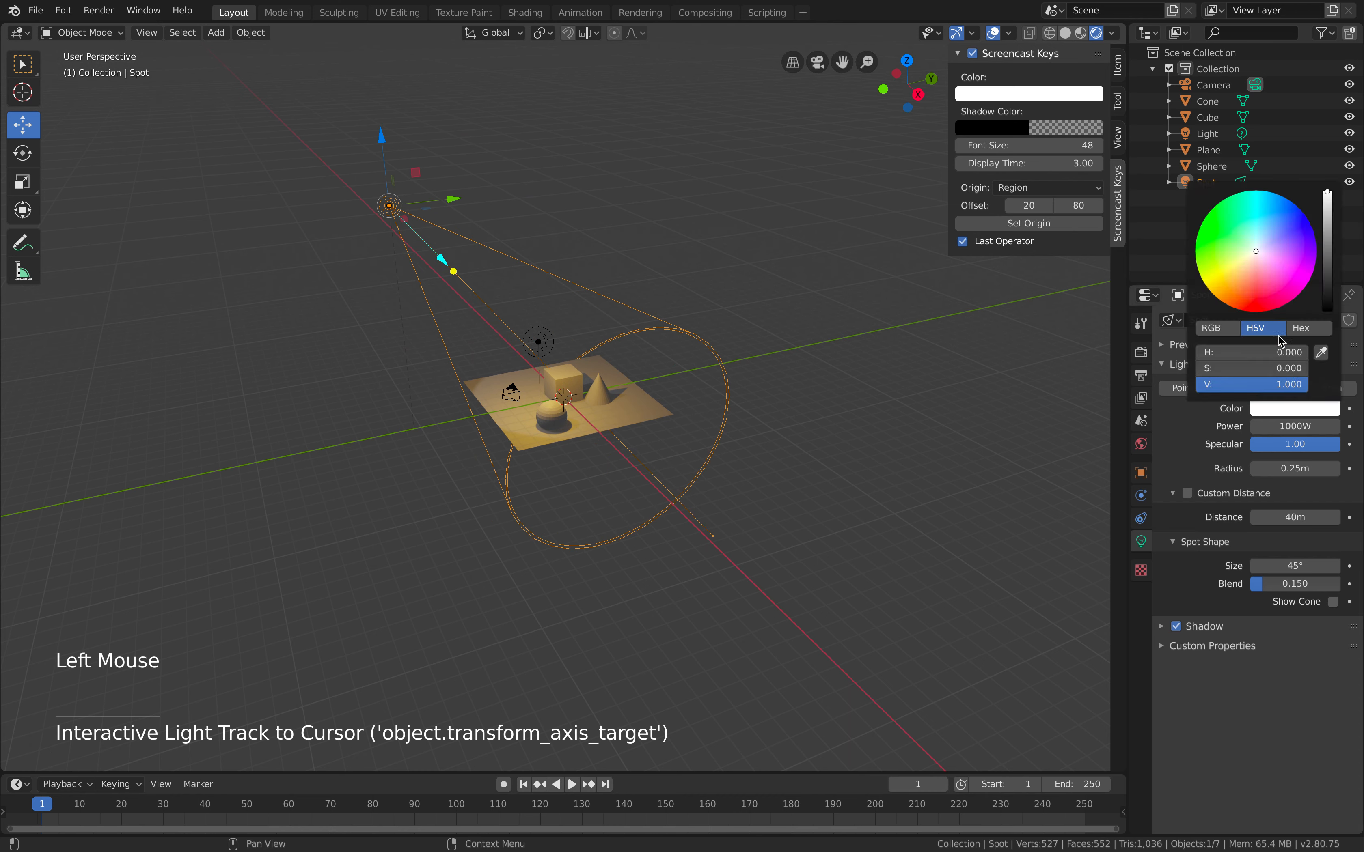
click(1275, 280)
drag(1276, 280, 1257, 312)
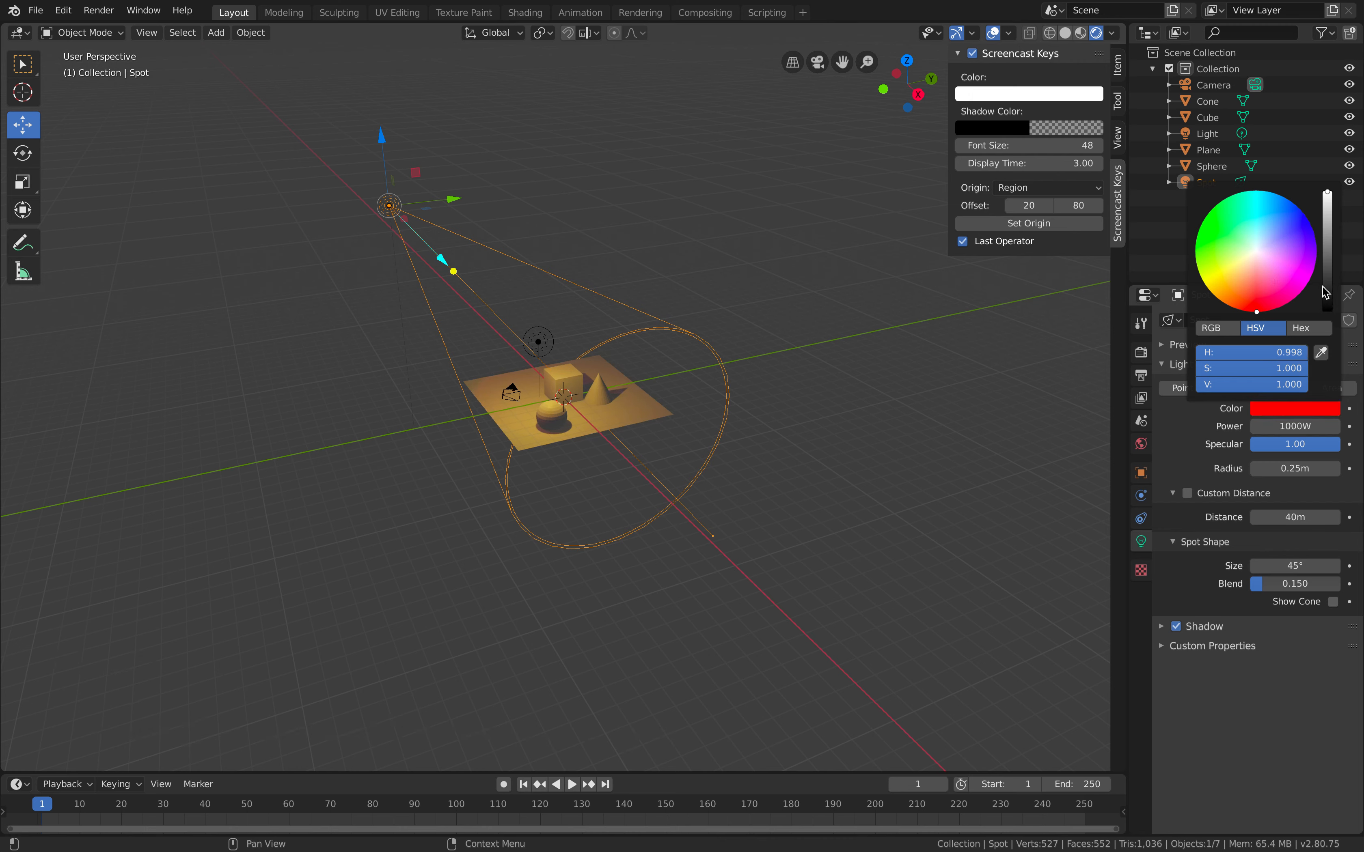
click(1326, 291)
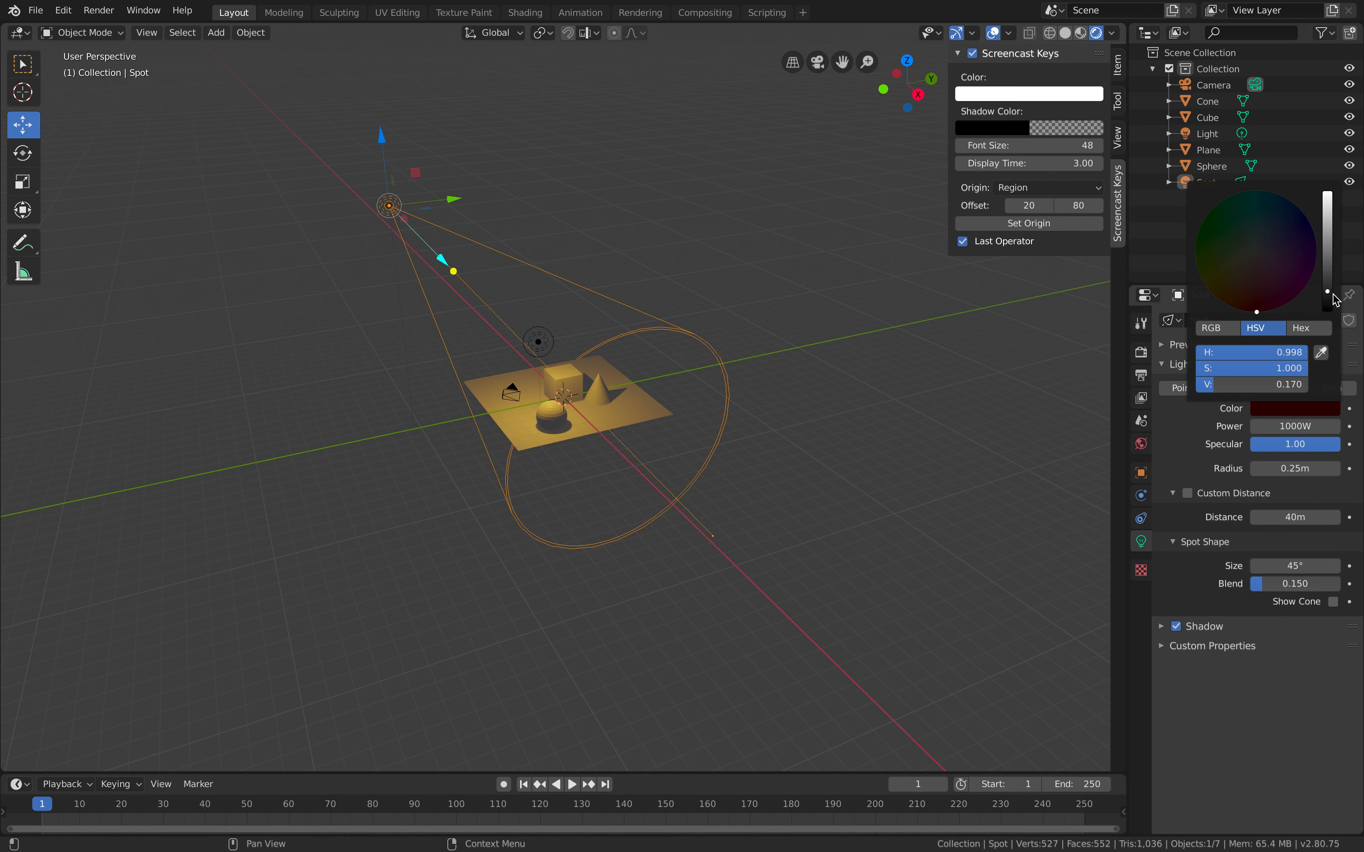
scroll(1333, 294, up, 3)
mouse_move(1256, 312)
mouse_down()
mouse_move(1248, 296)
mouse_move(1217, 298)
mouse_up()
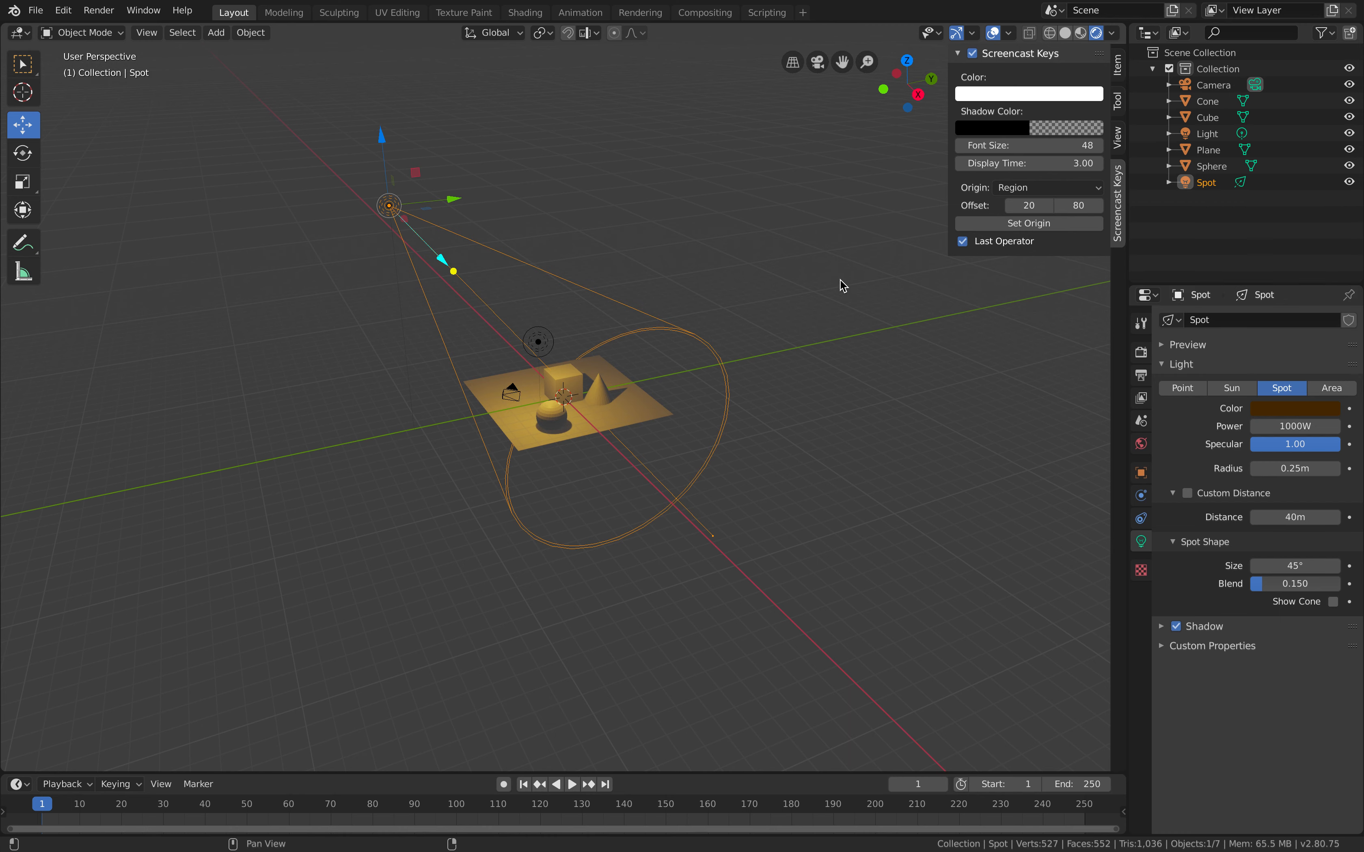
click(767, 298)
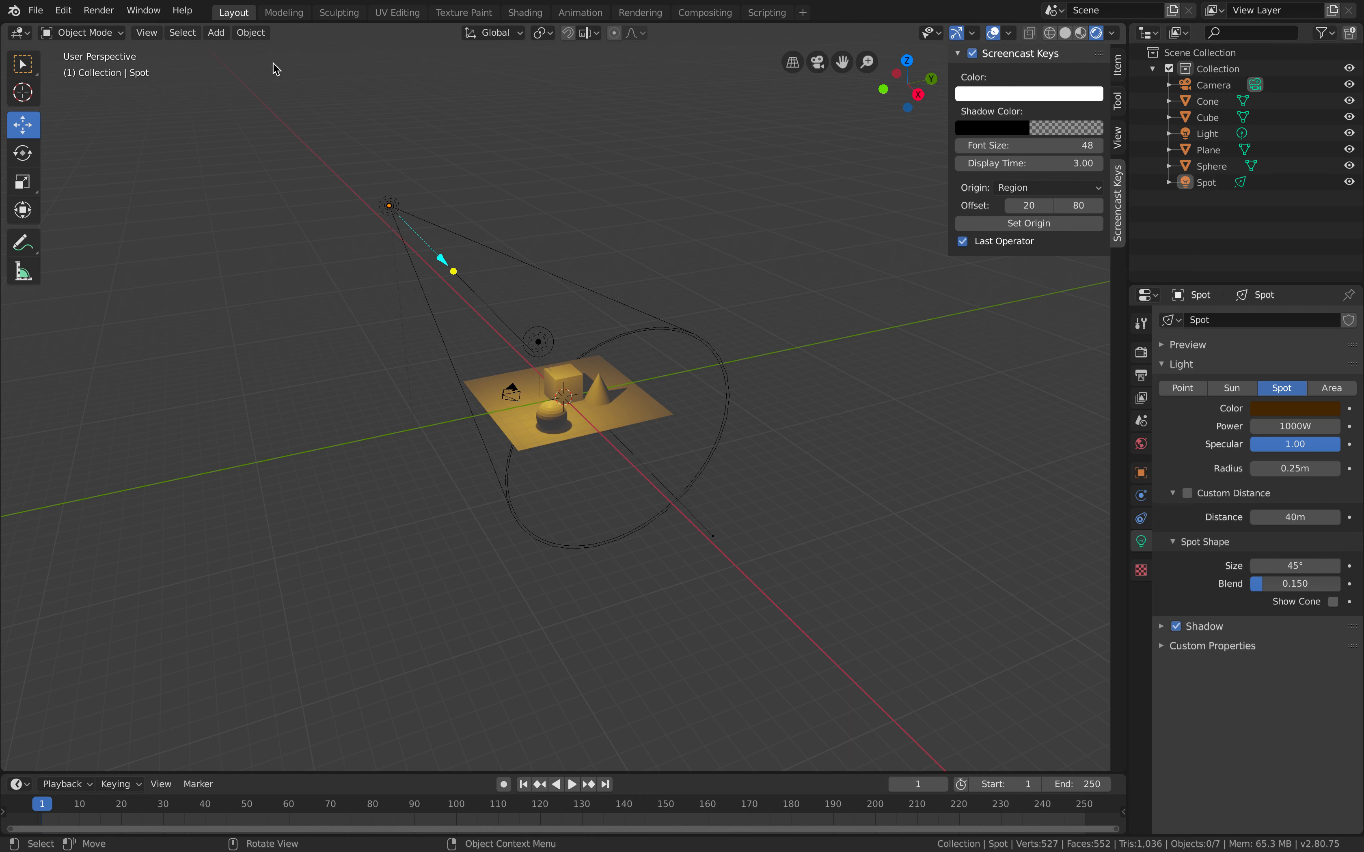
Add a point light at the scene centre and raise it vertically to just above the cube.
click(216, 33)
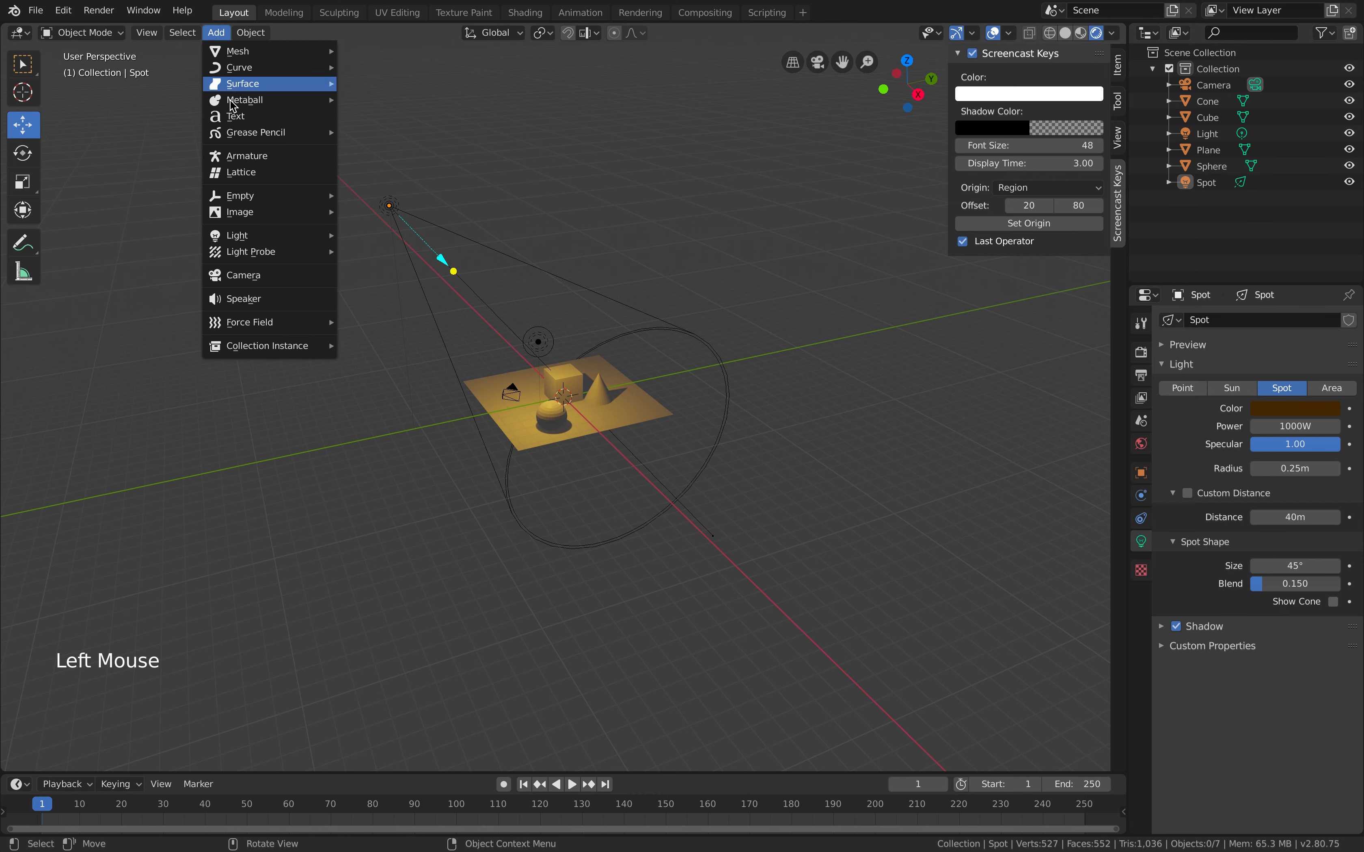
mouse_move(250, 237)
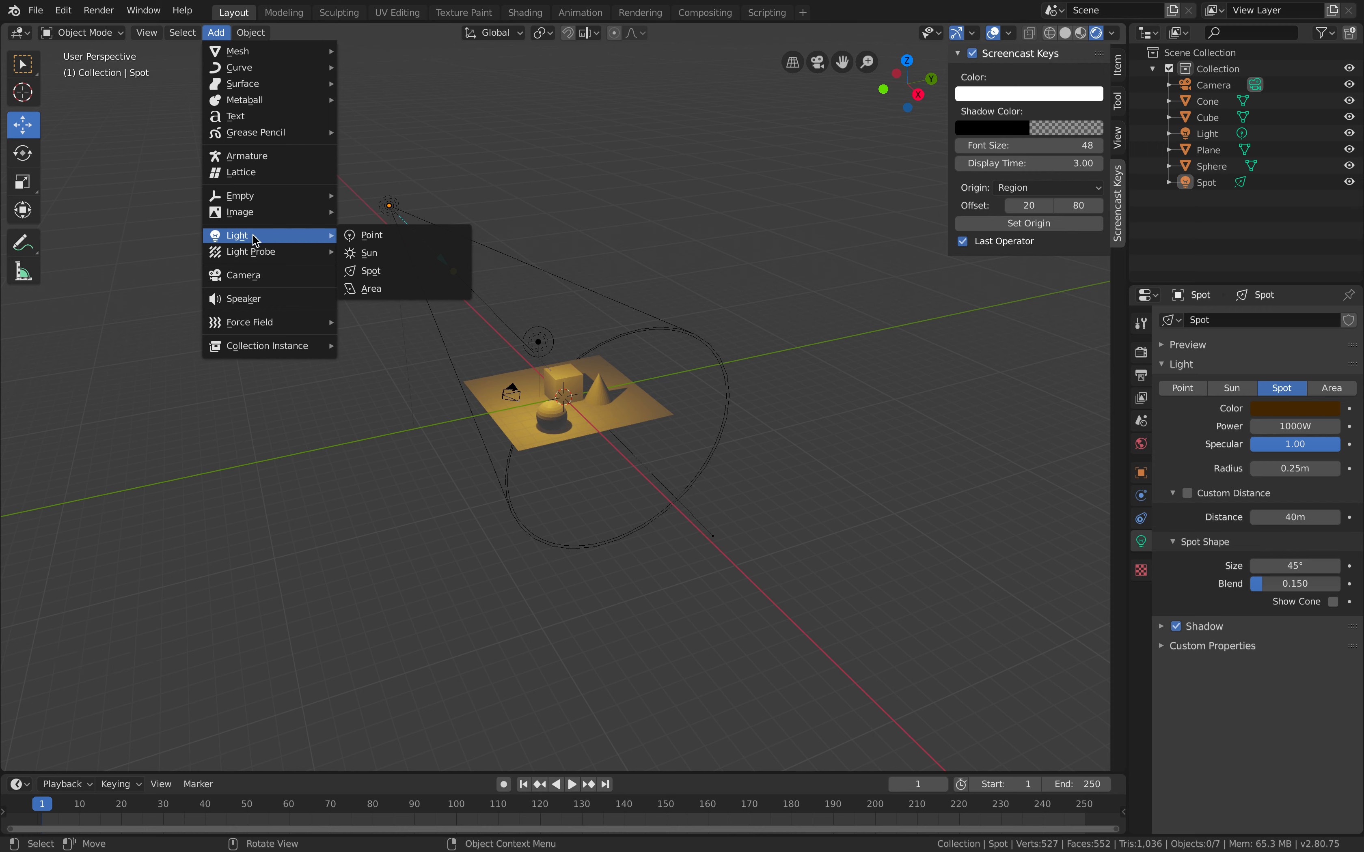
click(375, 236)
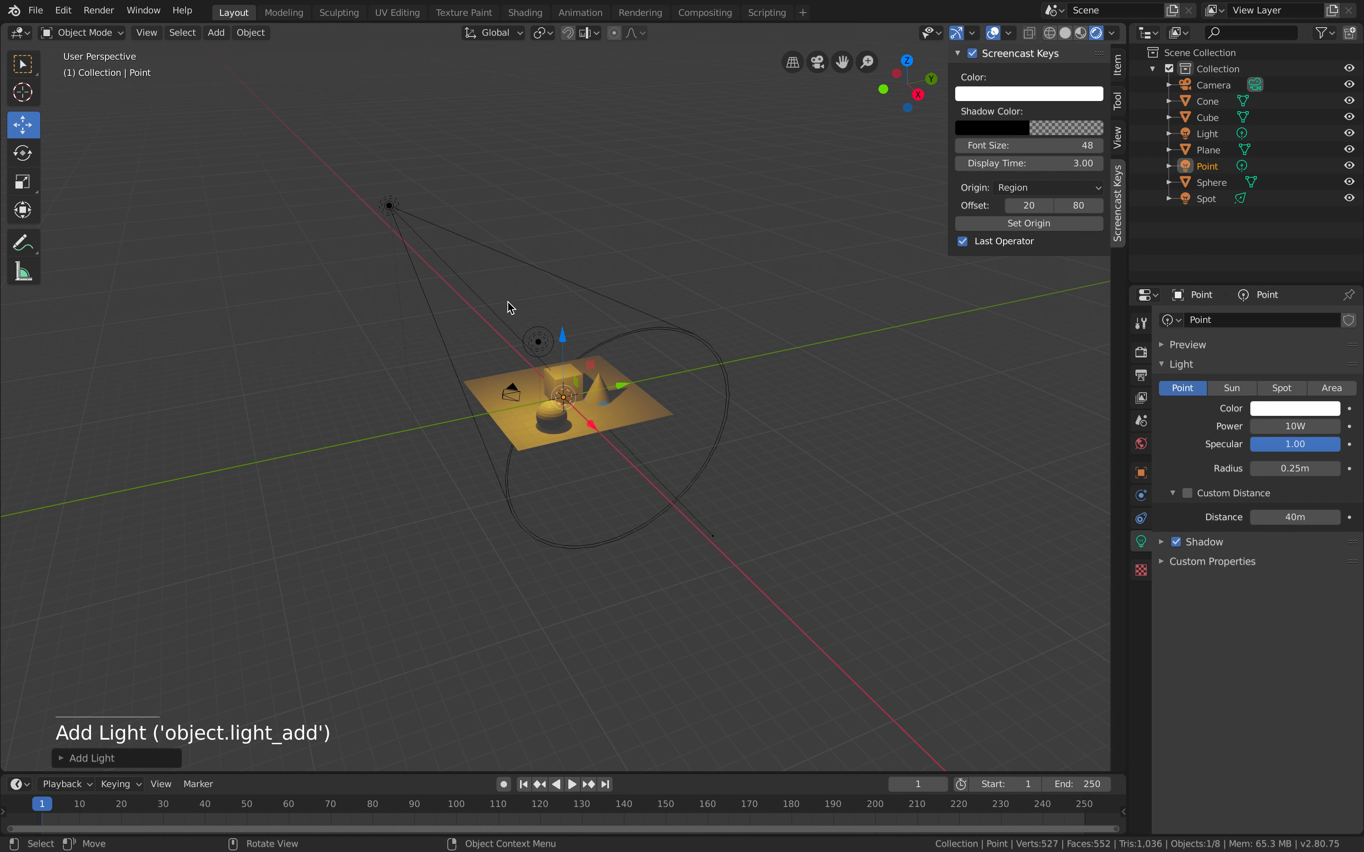
drag(562, 335, 567, 302)
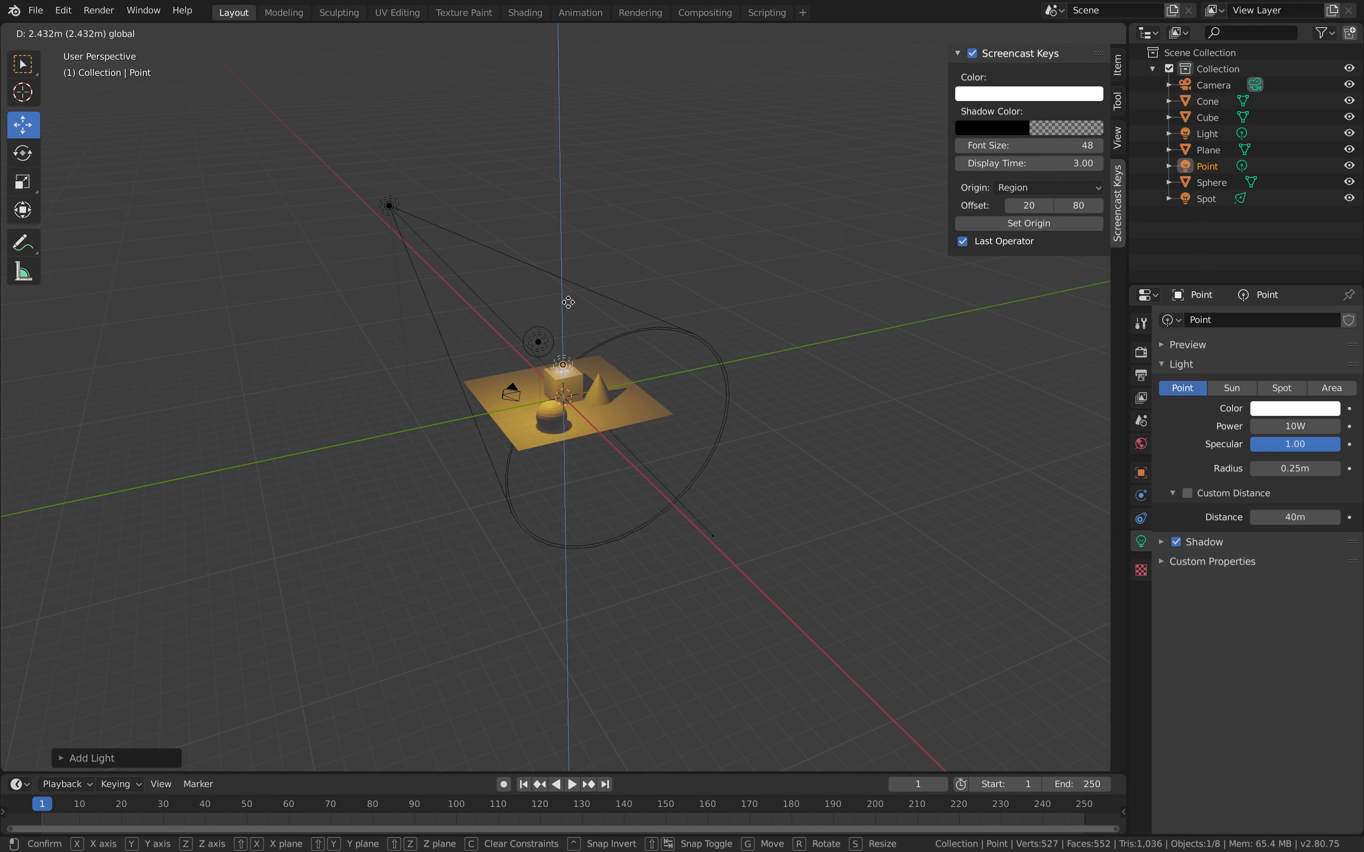
drag(568, 301, 568, 300)
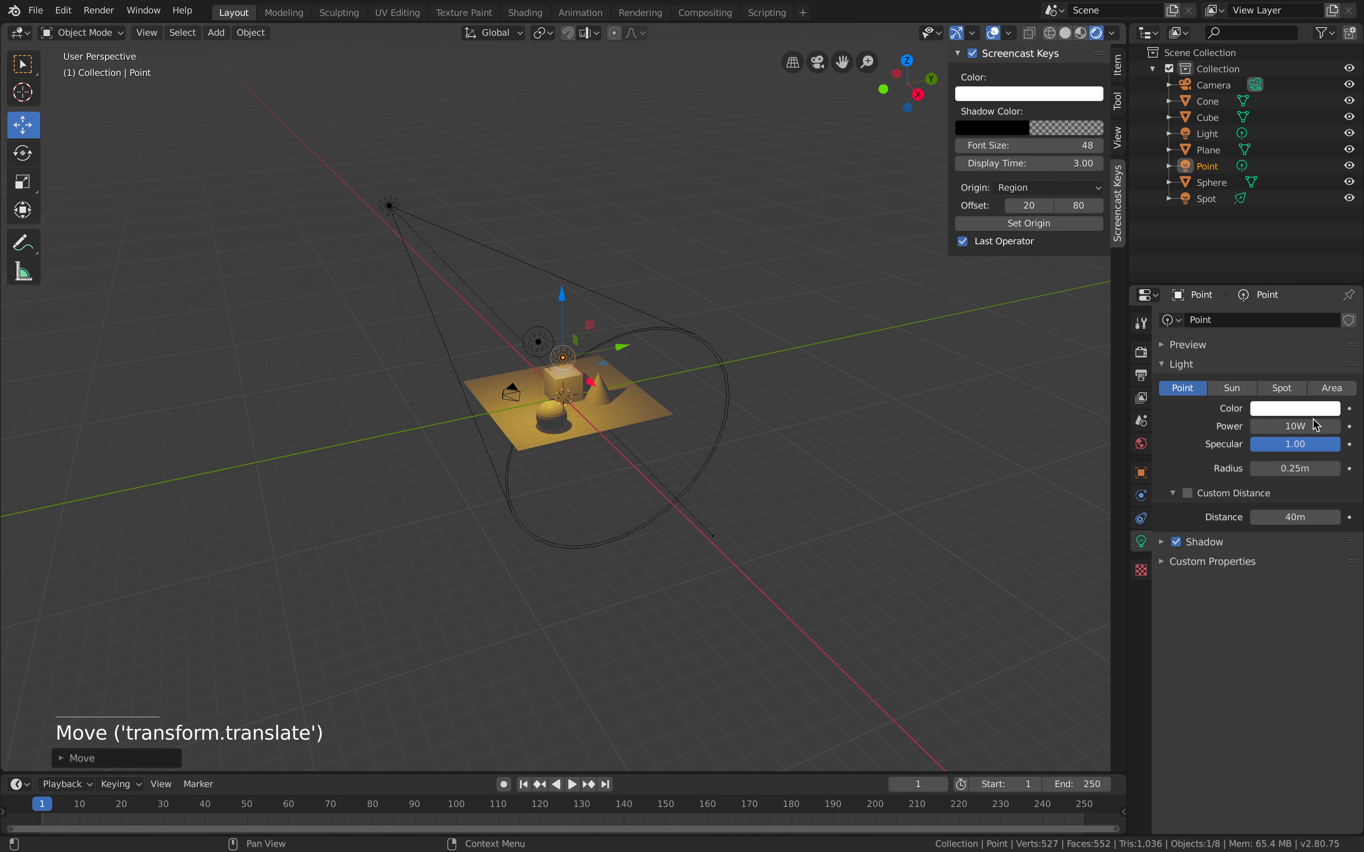
Set the new point light's power to 100 W.
click(1277, 426)
click(1268, 426)
text(0)
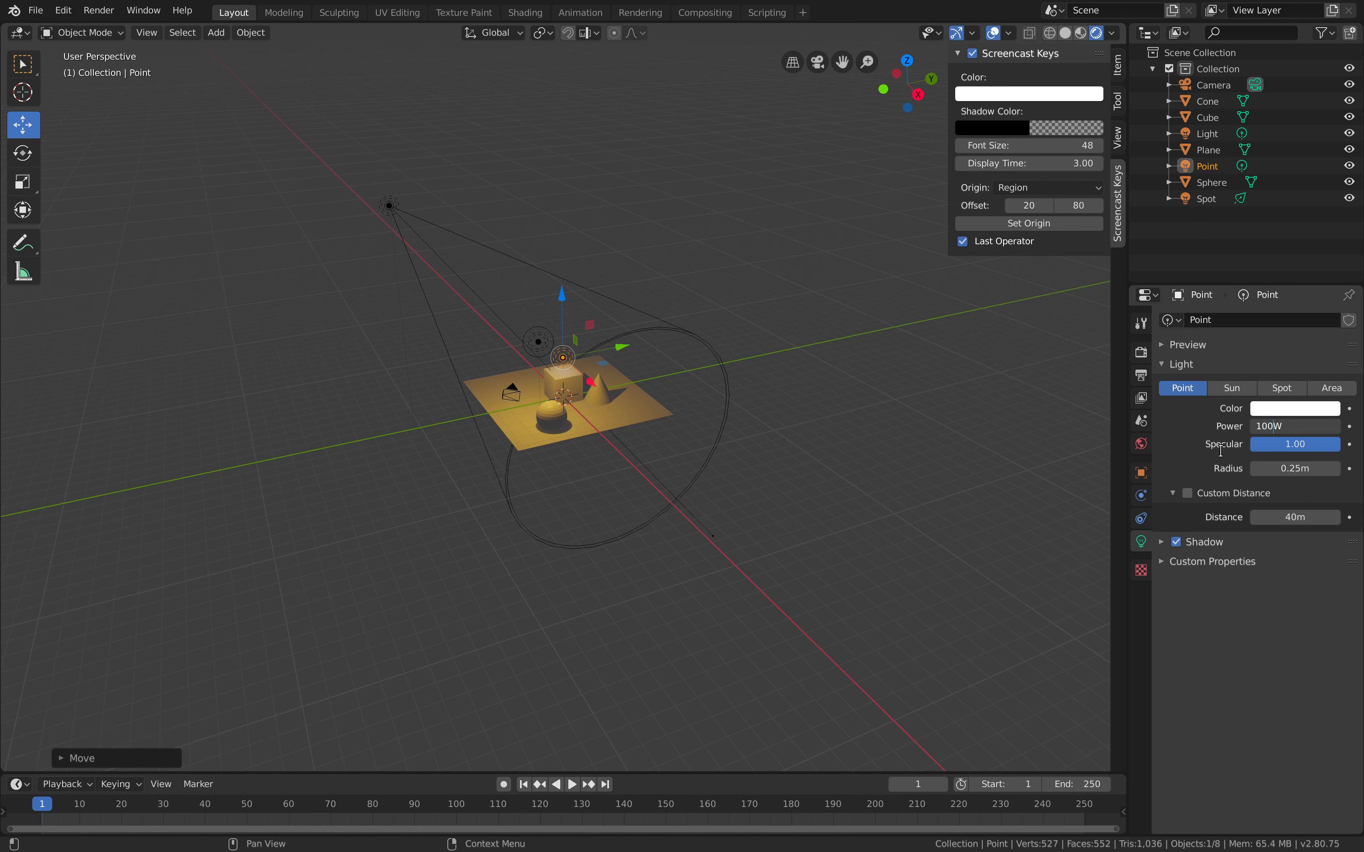
key(Return)
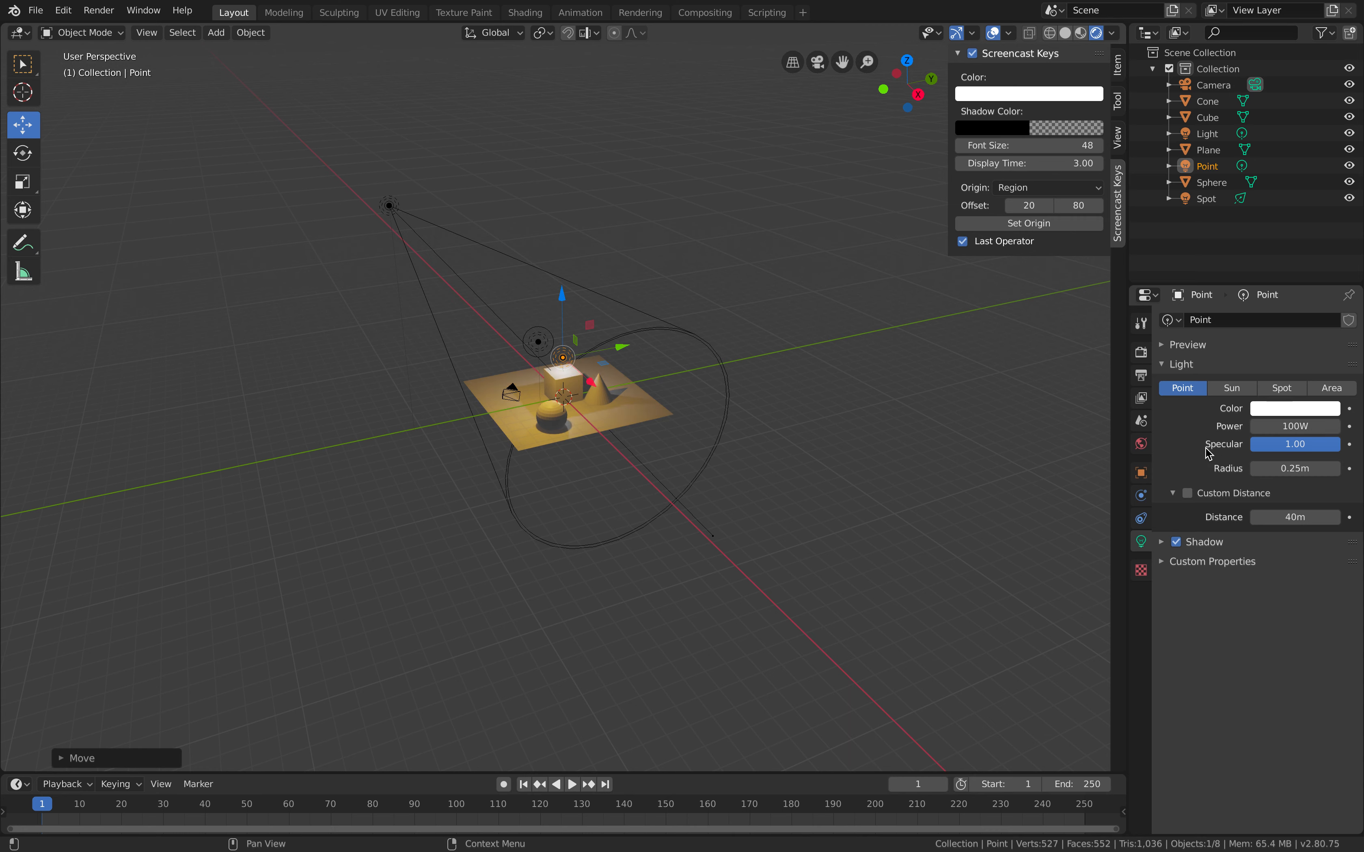
Move the point light along the Y axis away from the cube, deselect it and inspect its lighting on the shapes up close.
drag(629, 351, 598, 352)
drag(532, 299, 563, 385)
click(770, 336)
scroll(762, 352, up, 6)
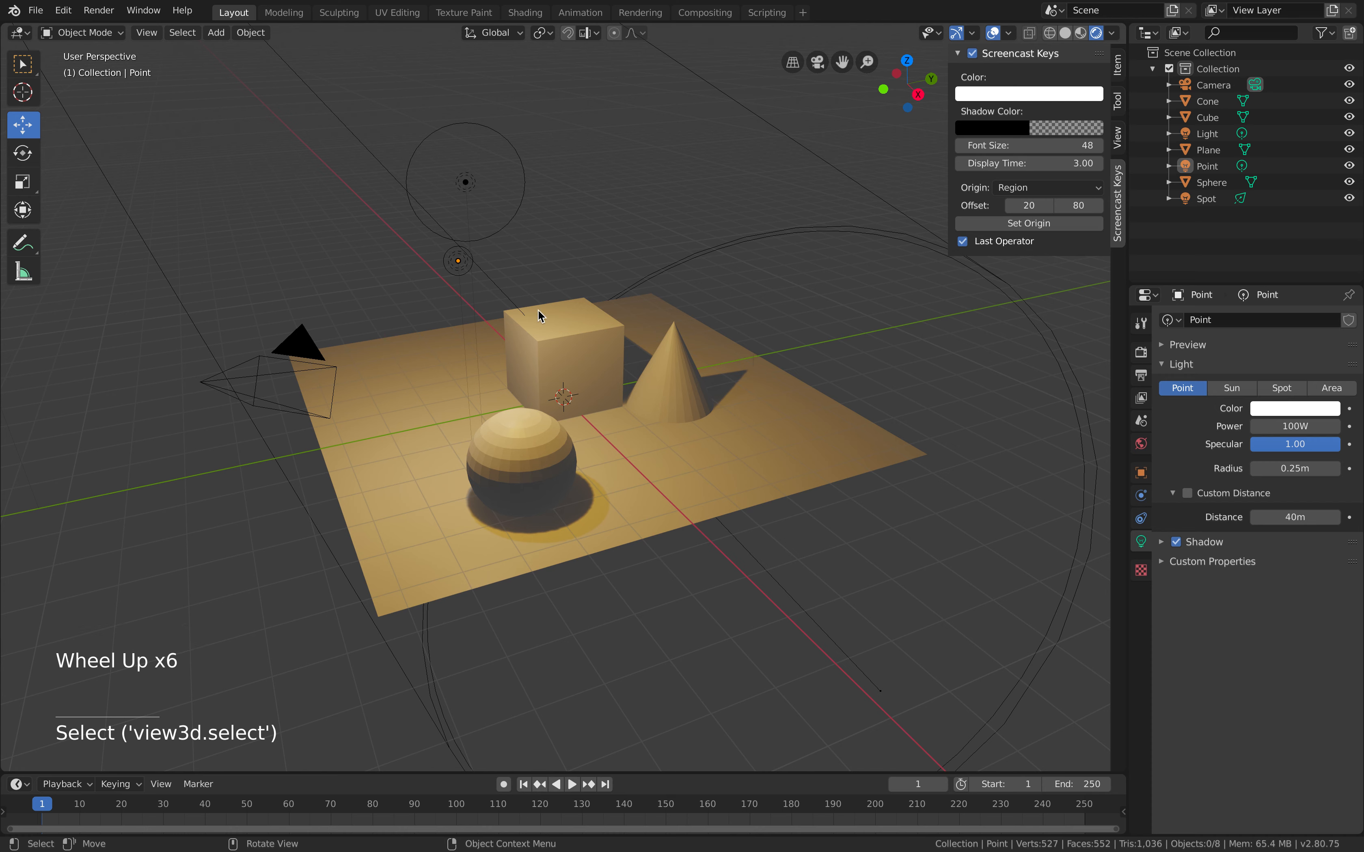
click(462, 262)
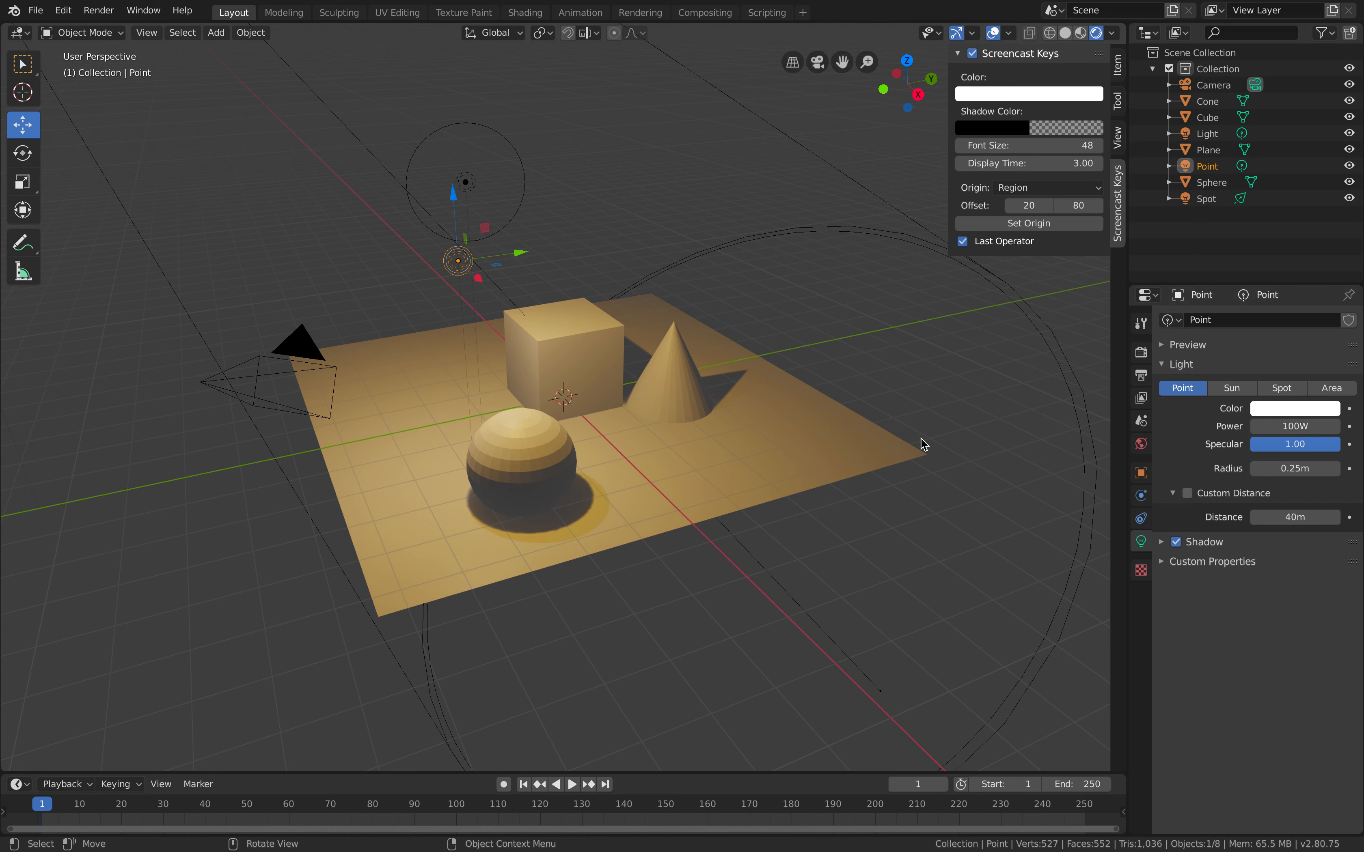
click(911, 460)
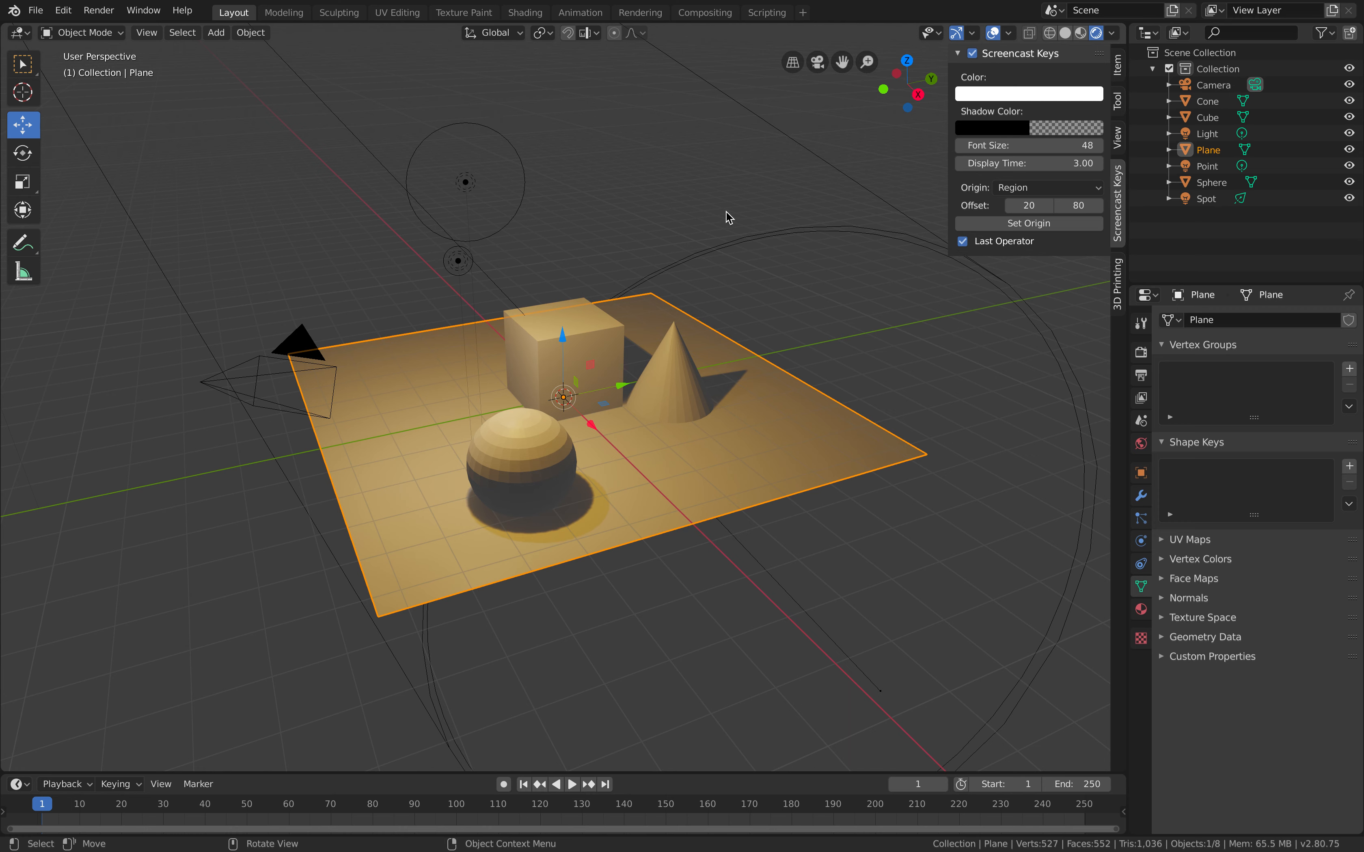
click(582, 249)
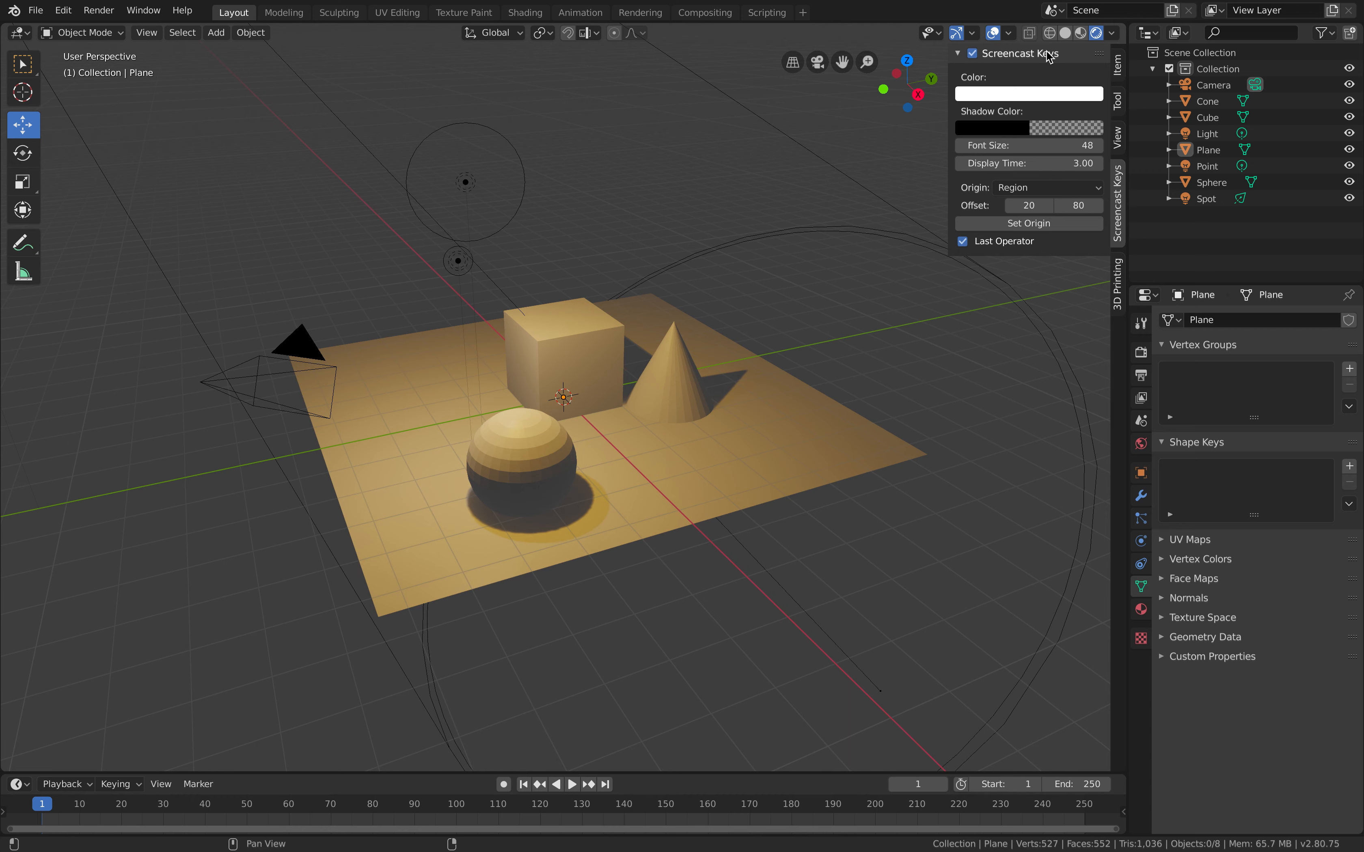
Collapse the Screencast Keys settings and hide the sidebar of the 3D viewport.
click(954, 55)
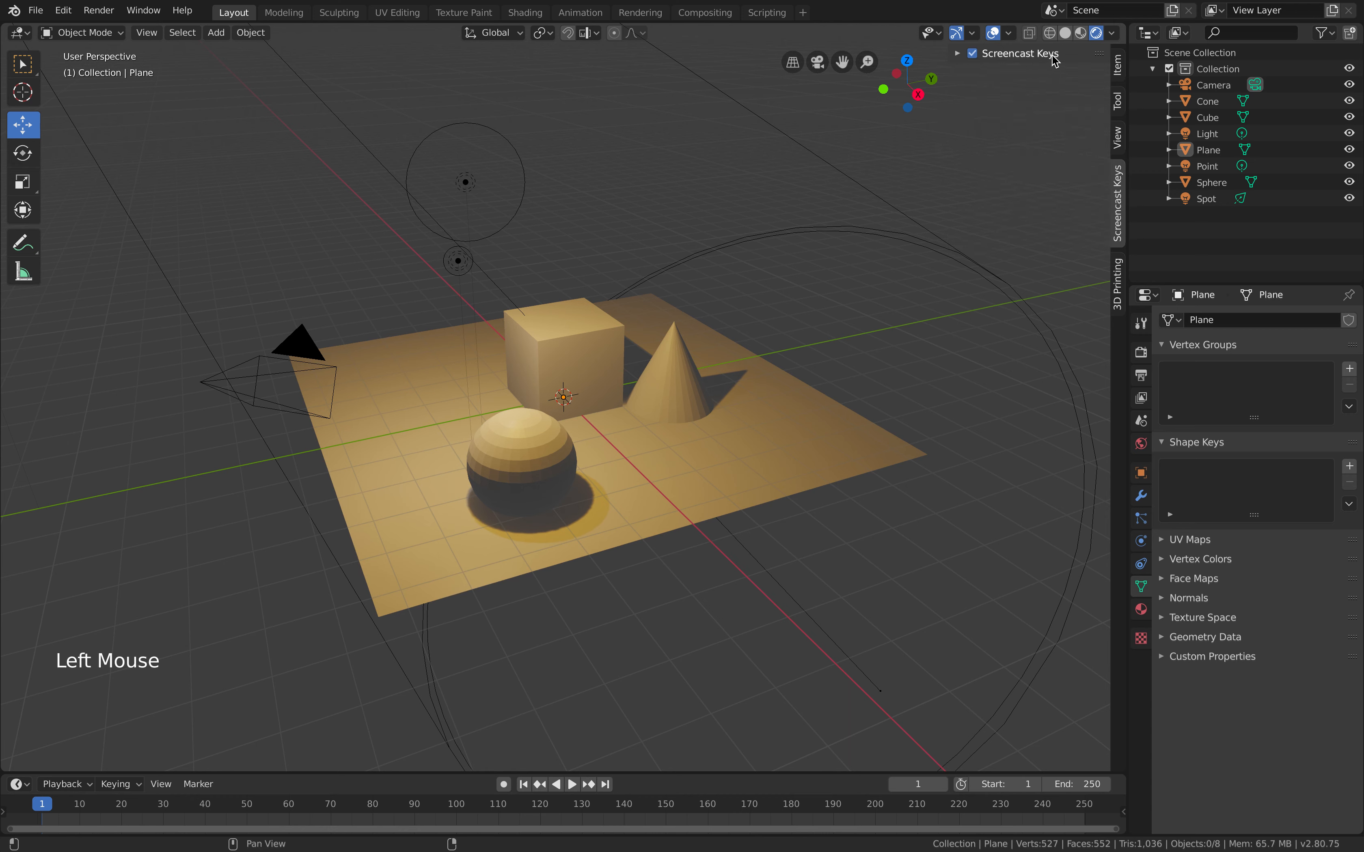
drag(950, 53, 1117, 56)
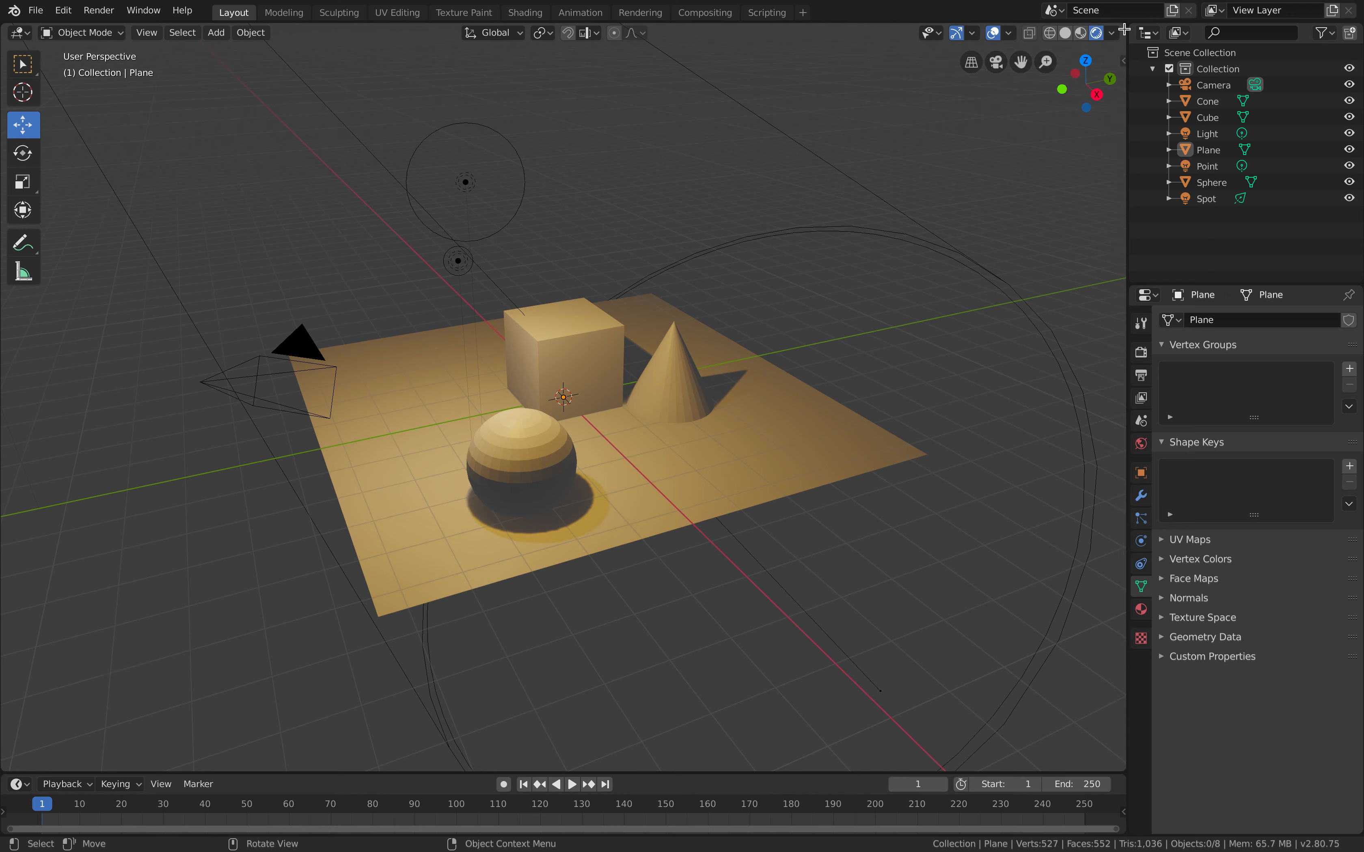
Split the 3D viewport into two side-by-side views, keeping the original view in rendered shading.
drag(1124, 29, 702, 55)
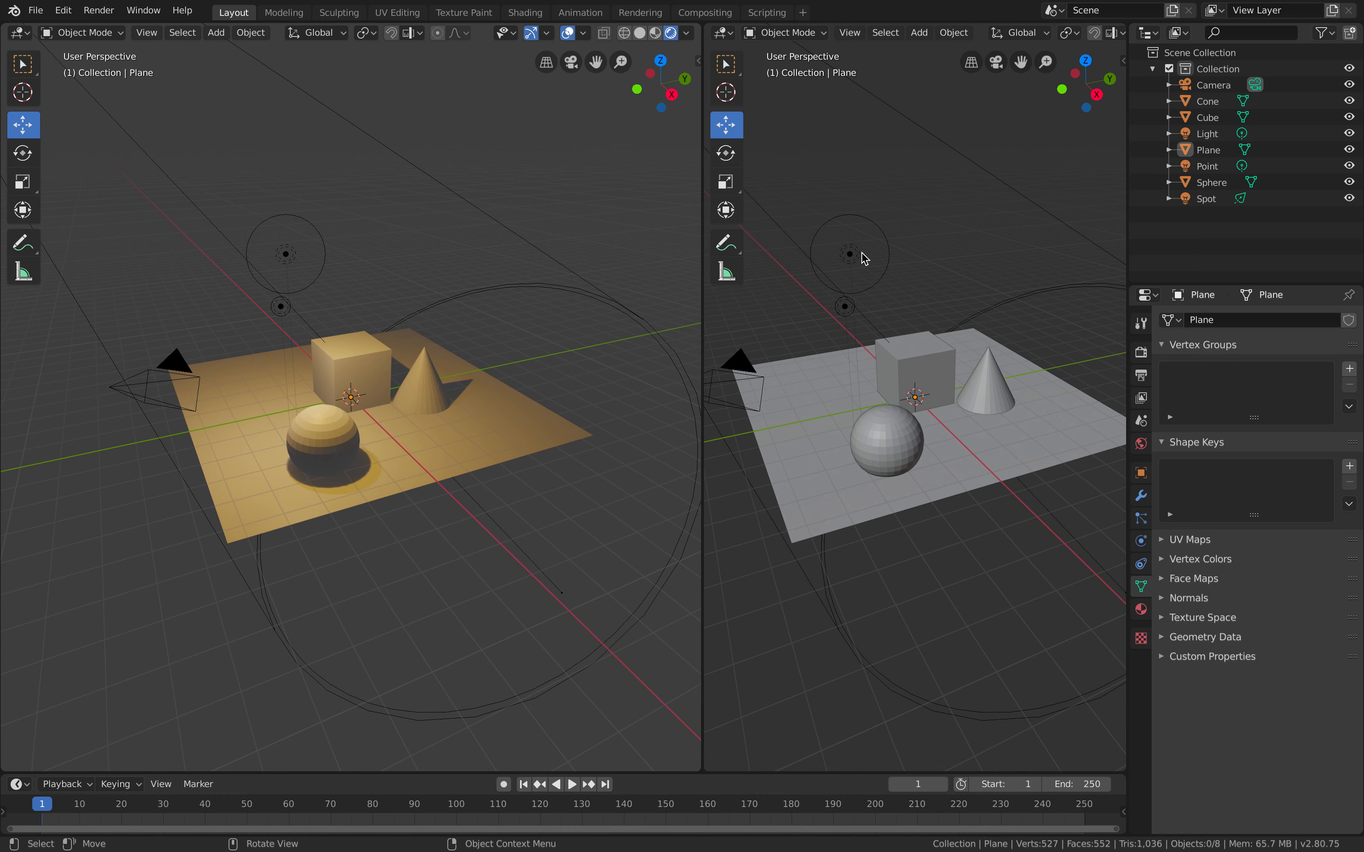
click(655, 33)
click(670, 32)
click(910, 167)
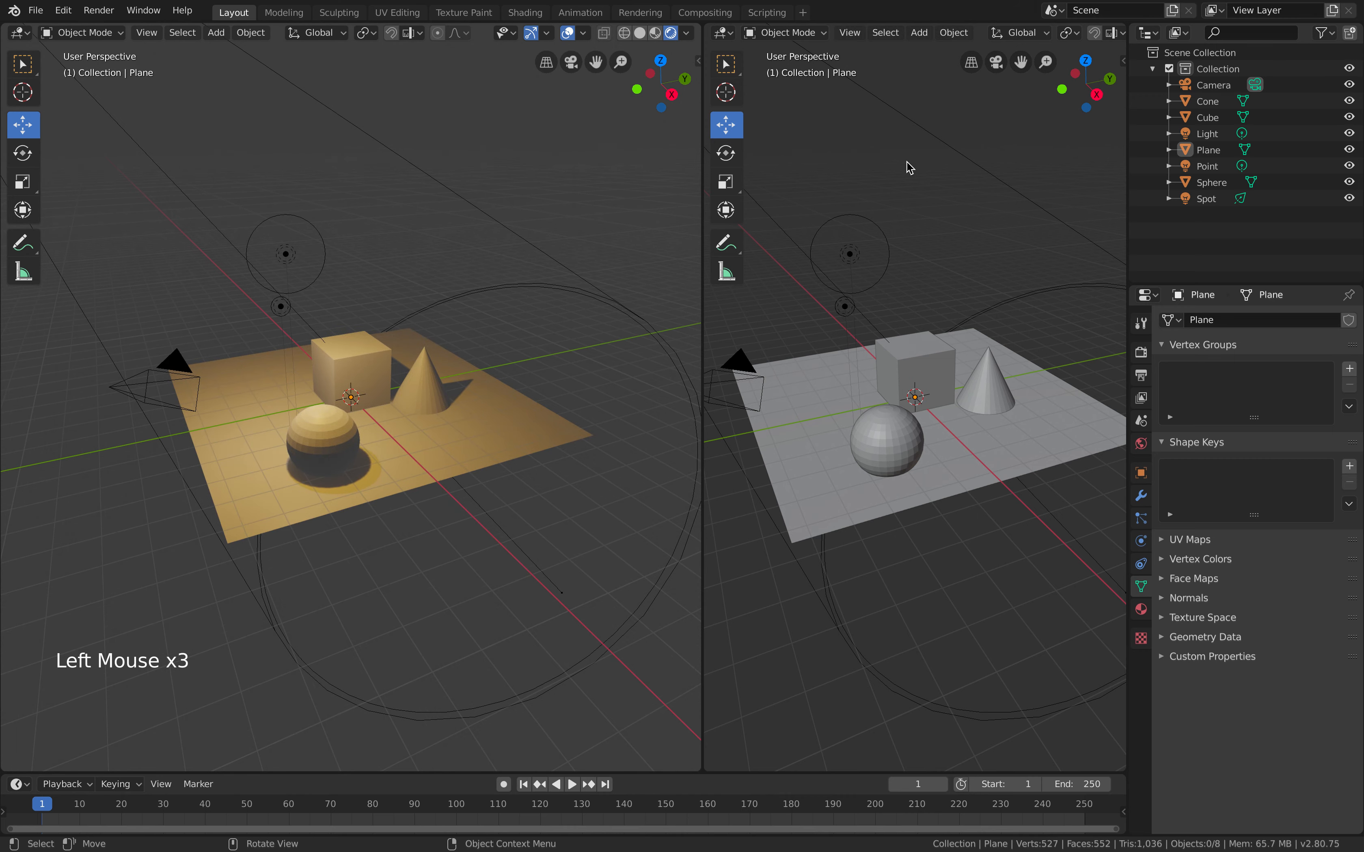
Select the plane and compare material preview, solid and wireframe shading in the original view, returning it to rendered shading.
click(937, 405)
drag(937, 405, 986, 396)
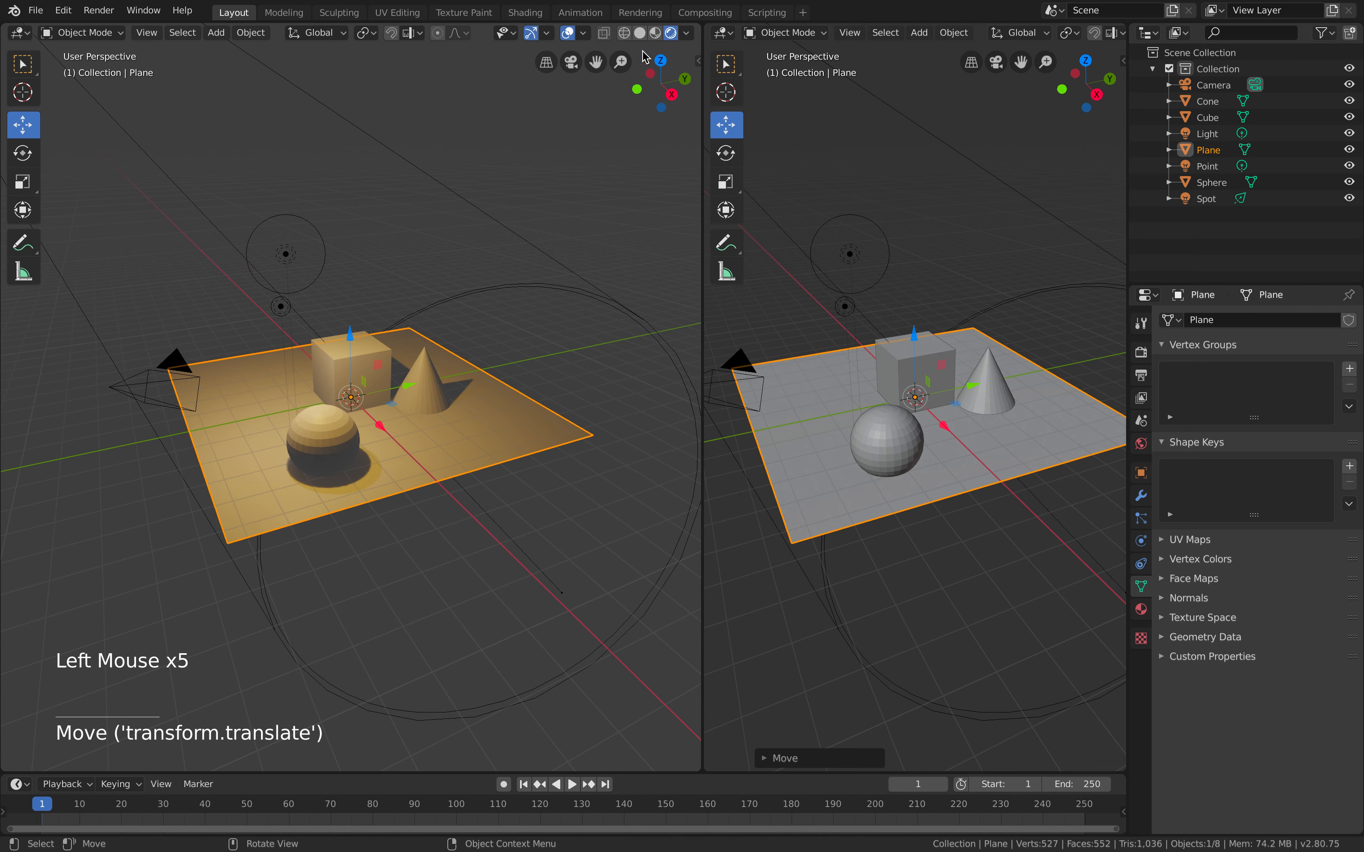
click(655, 34)
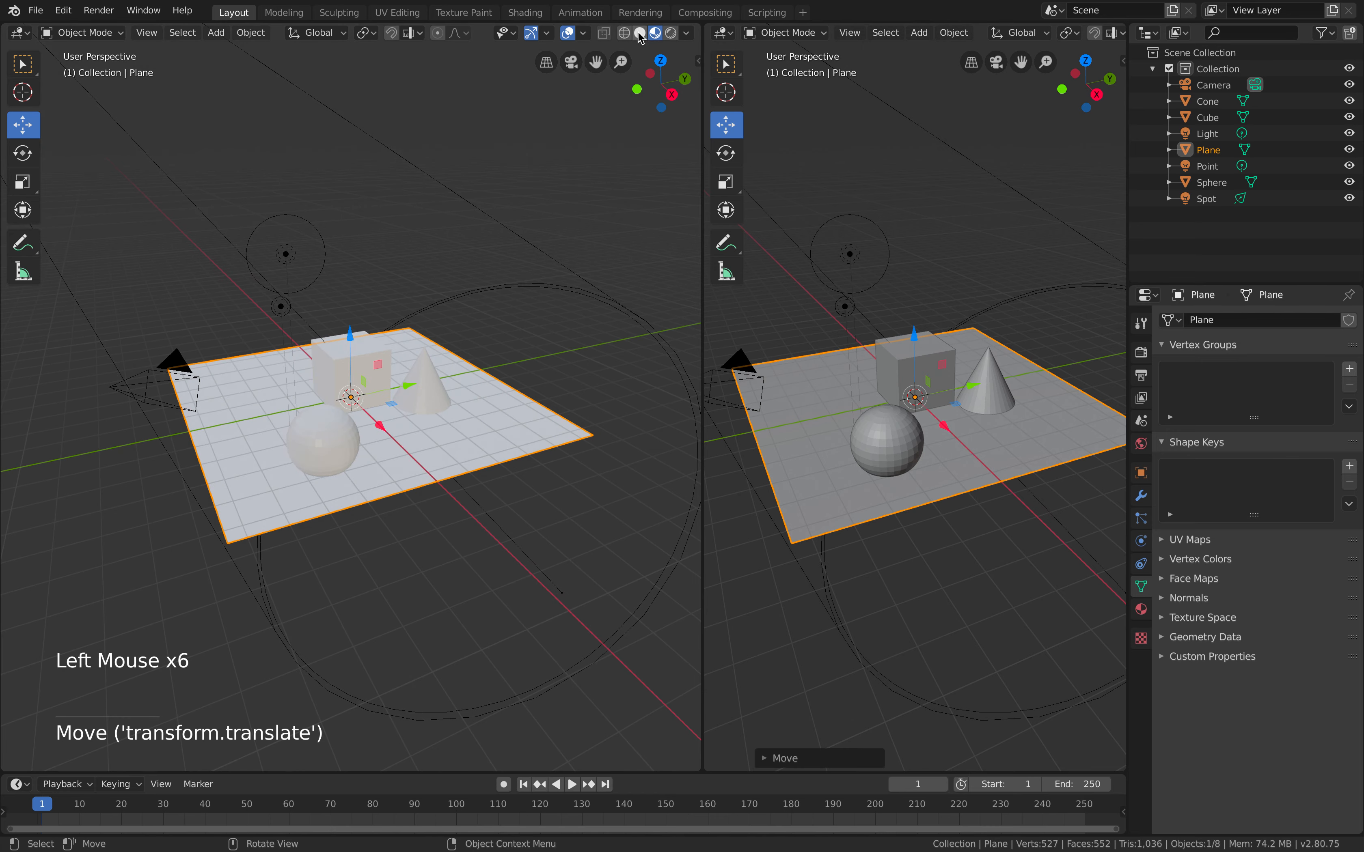
click(639, 33)
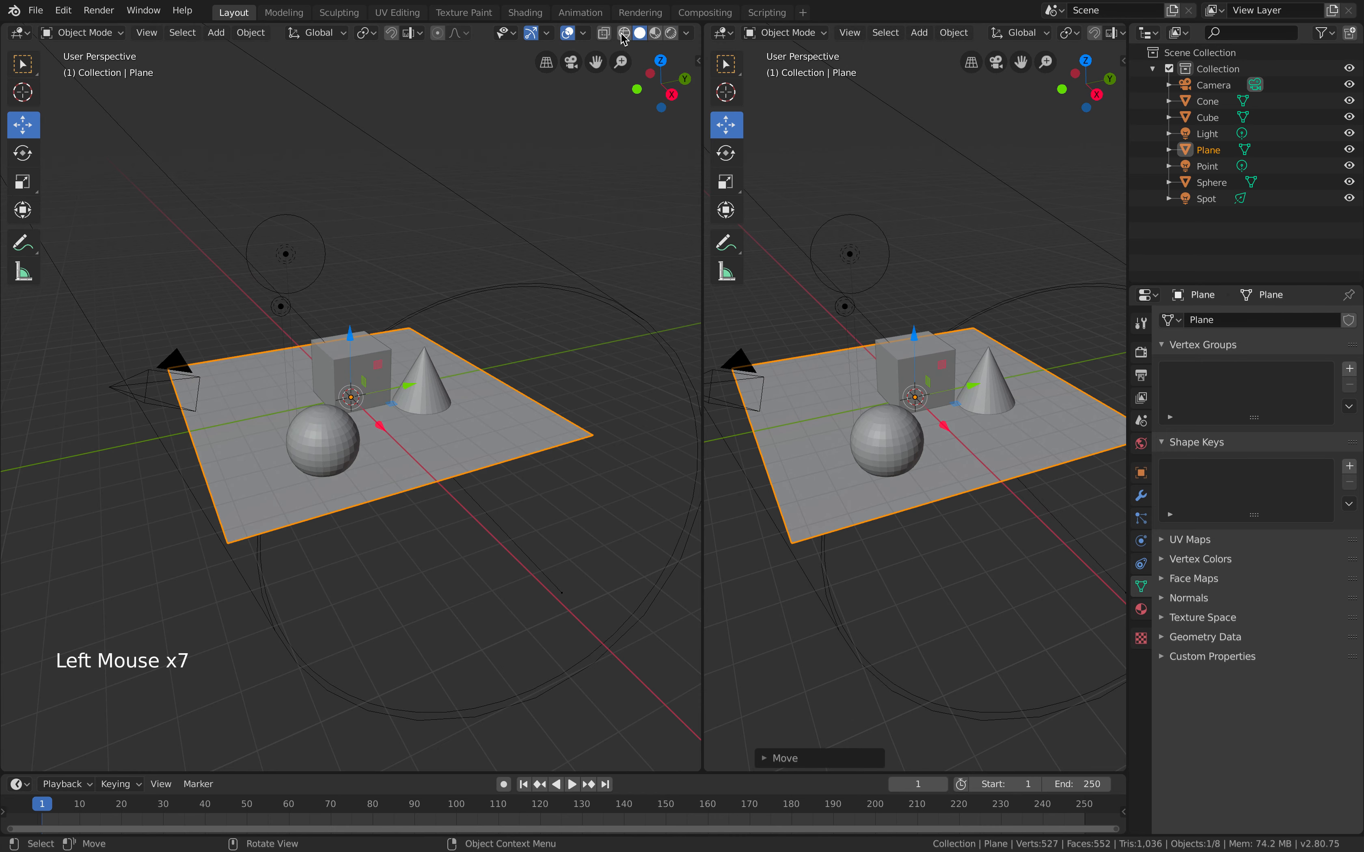
click(624, 33)
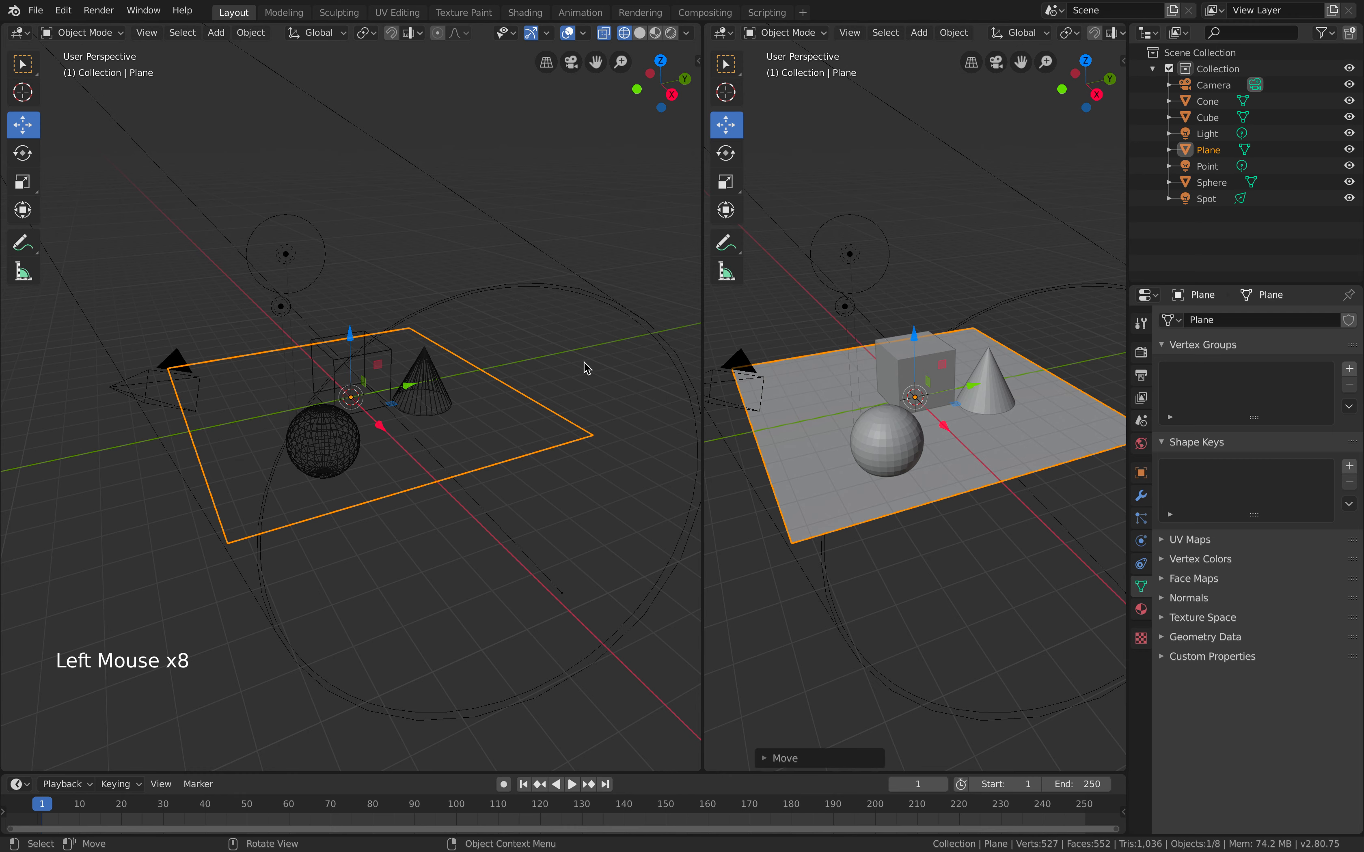
click(670, 34)
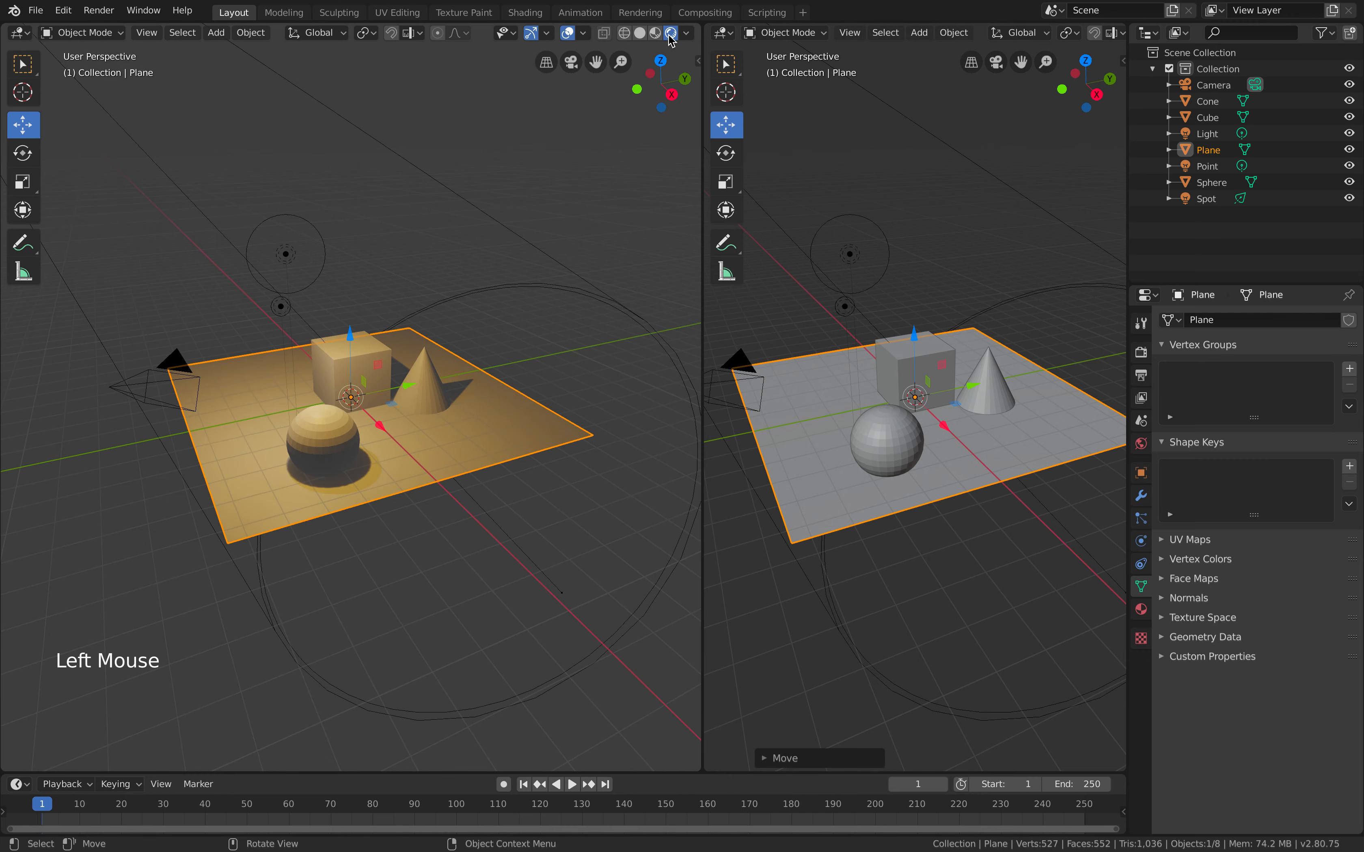
Join the two side-by-side views back into a single rendered 3D viewport.
click(699, 32)
drag(702, 32, 719, 39)
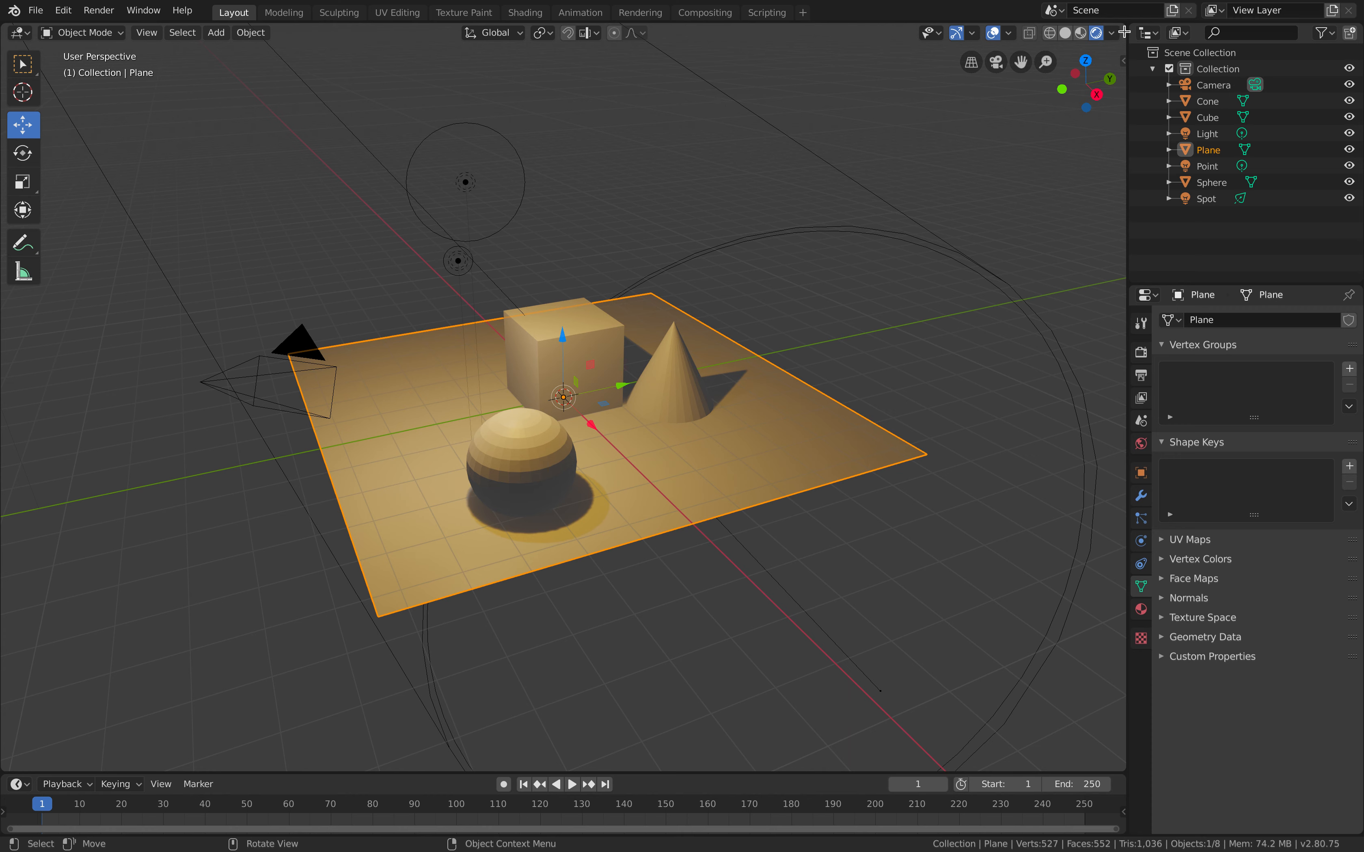
Split the 3D viewport side by side again, orbit and zoom the second view, and merge both back into one.
drag(1124, 32, 797, 113)
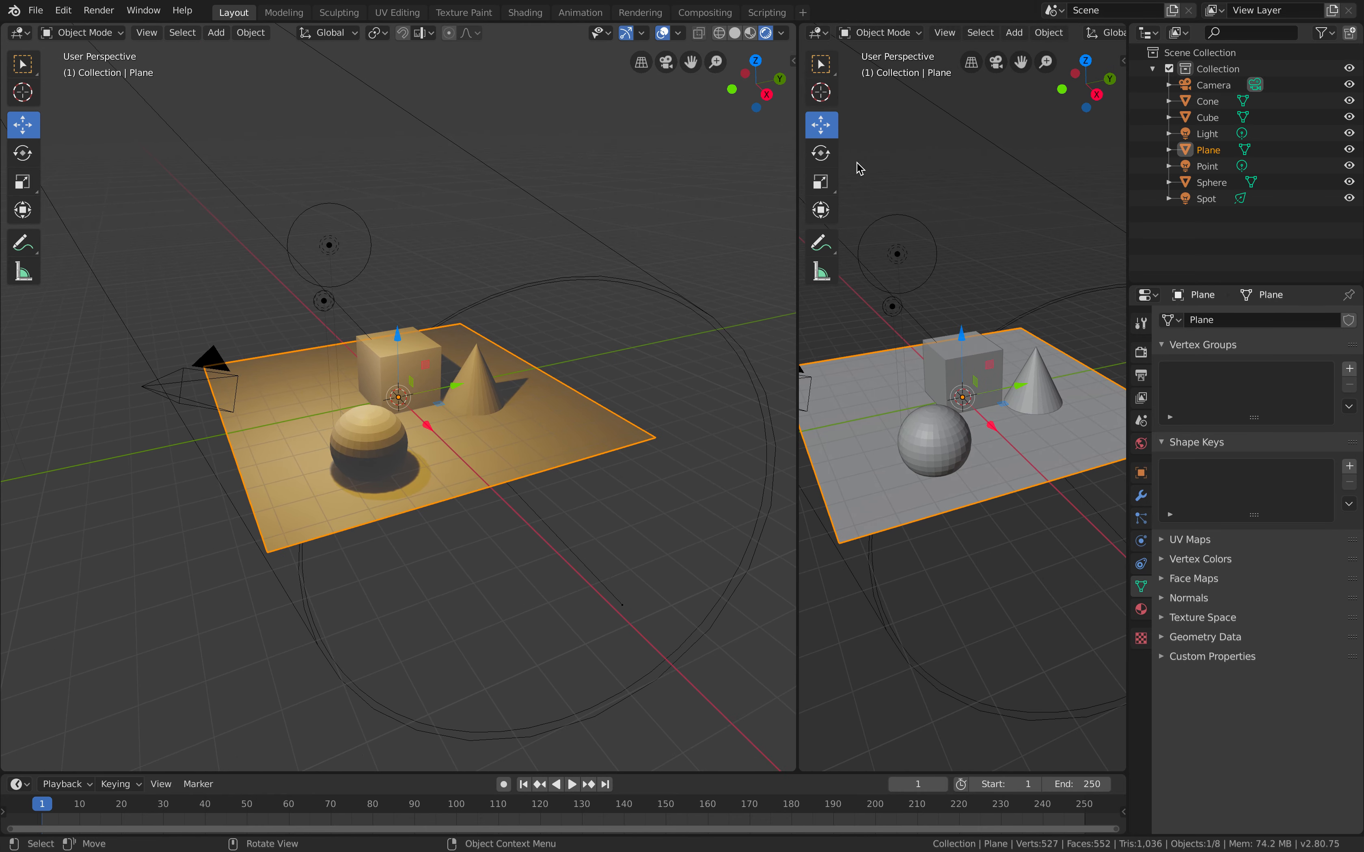
scroll(961, 261, down, 2)
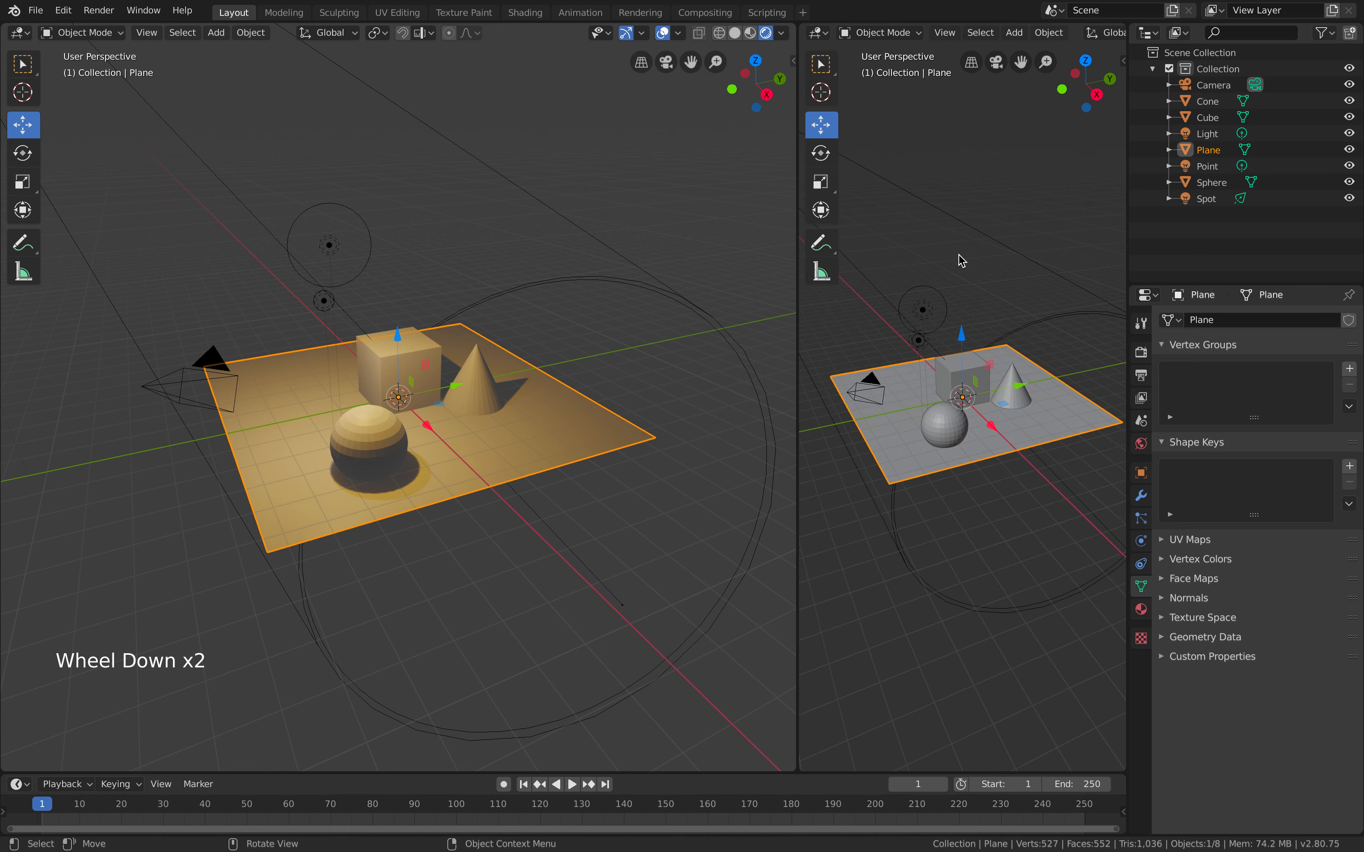
scroll(962, 261, up, 3)
scroll(961, 260, down, 2)
mouse_move(969, 269)
middle_down()
mouse_move(916, 299)
mouse_move(956, 261)
middle_up()
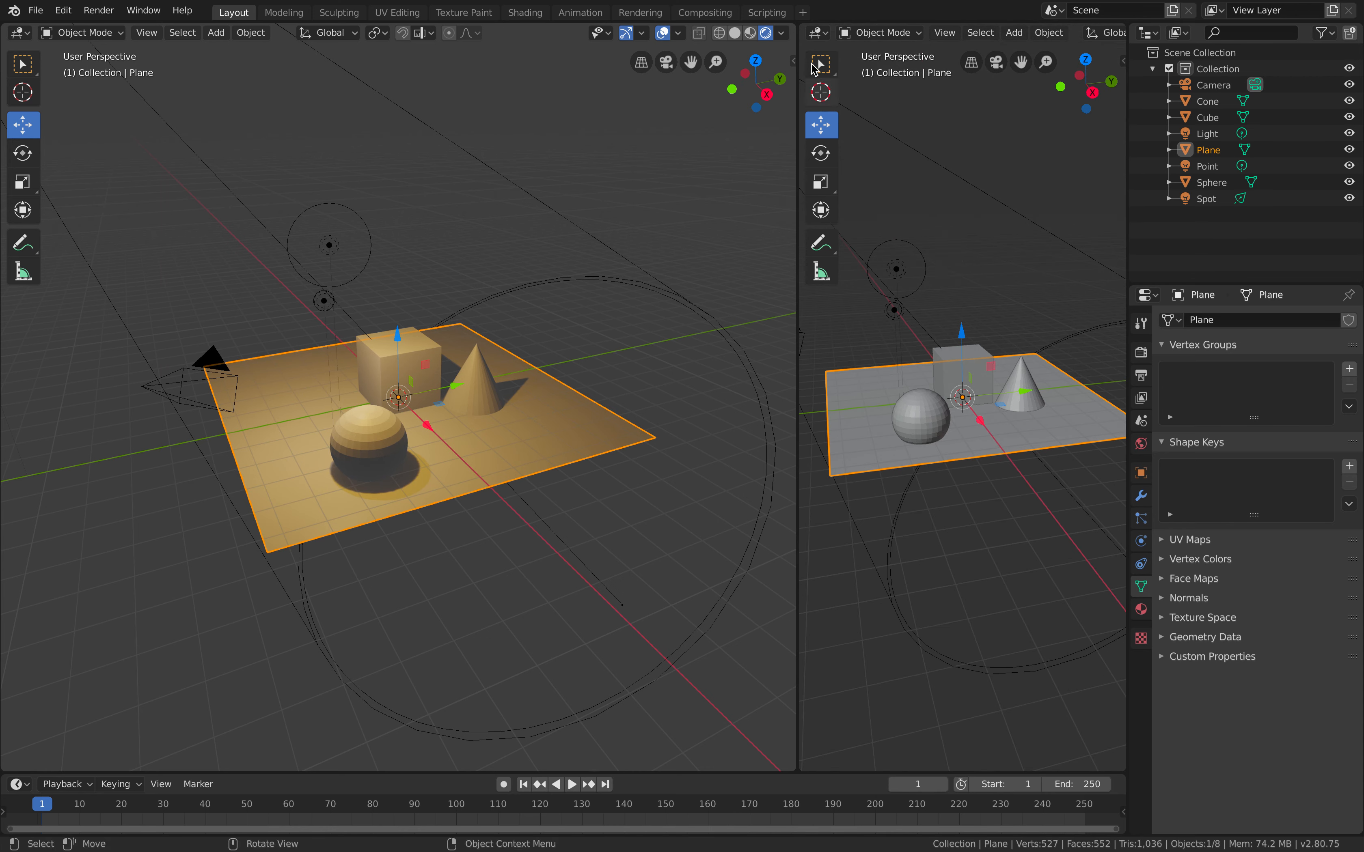
click(794, 32)
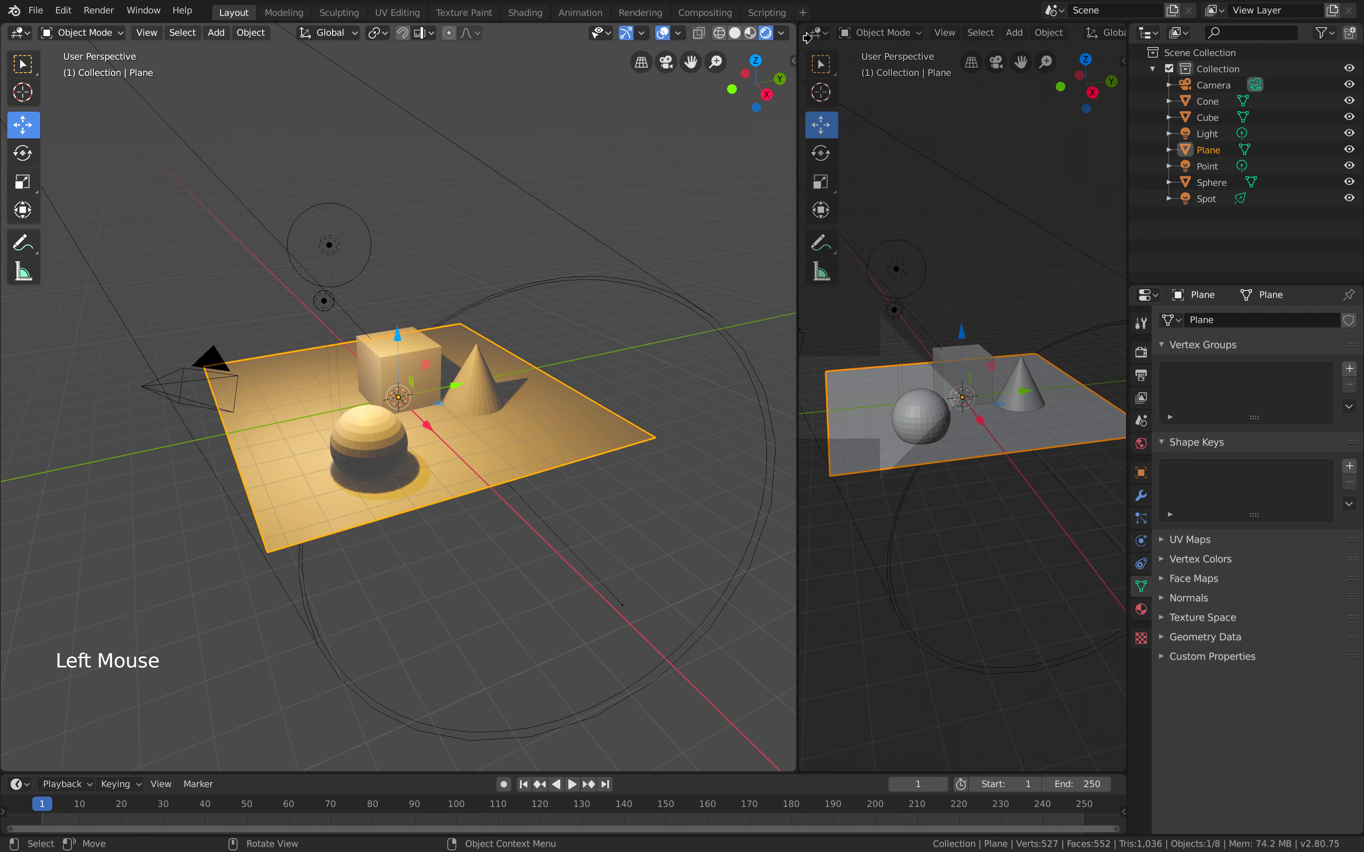
drag(807, 38, 813, 46)
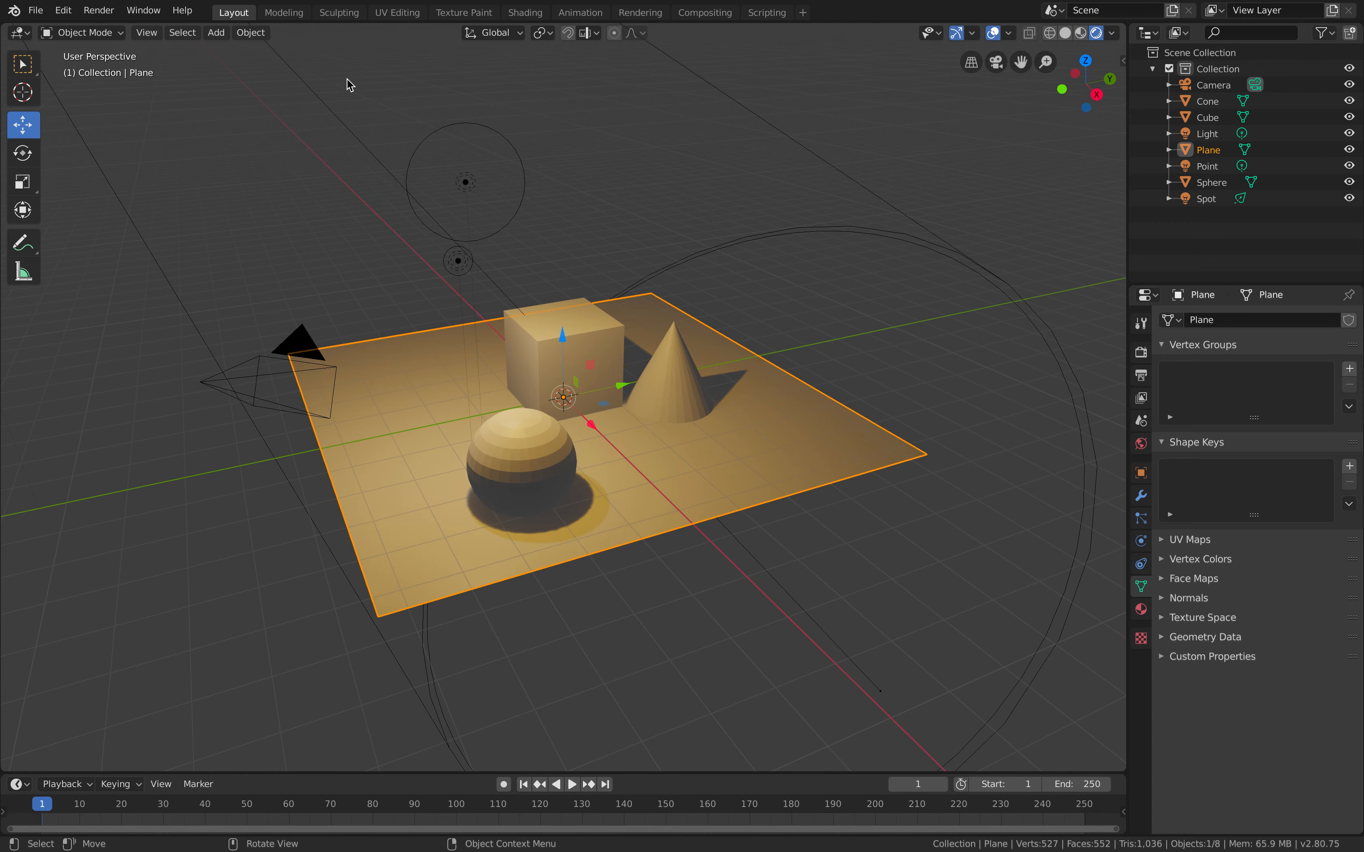
Switch to QuickTime Player and quit it with the new screen recording still unsaved.
mouse_move(1268, 849)
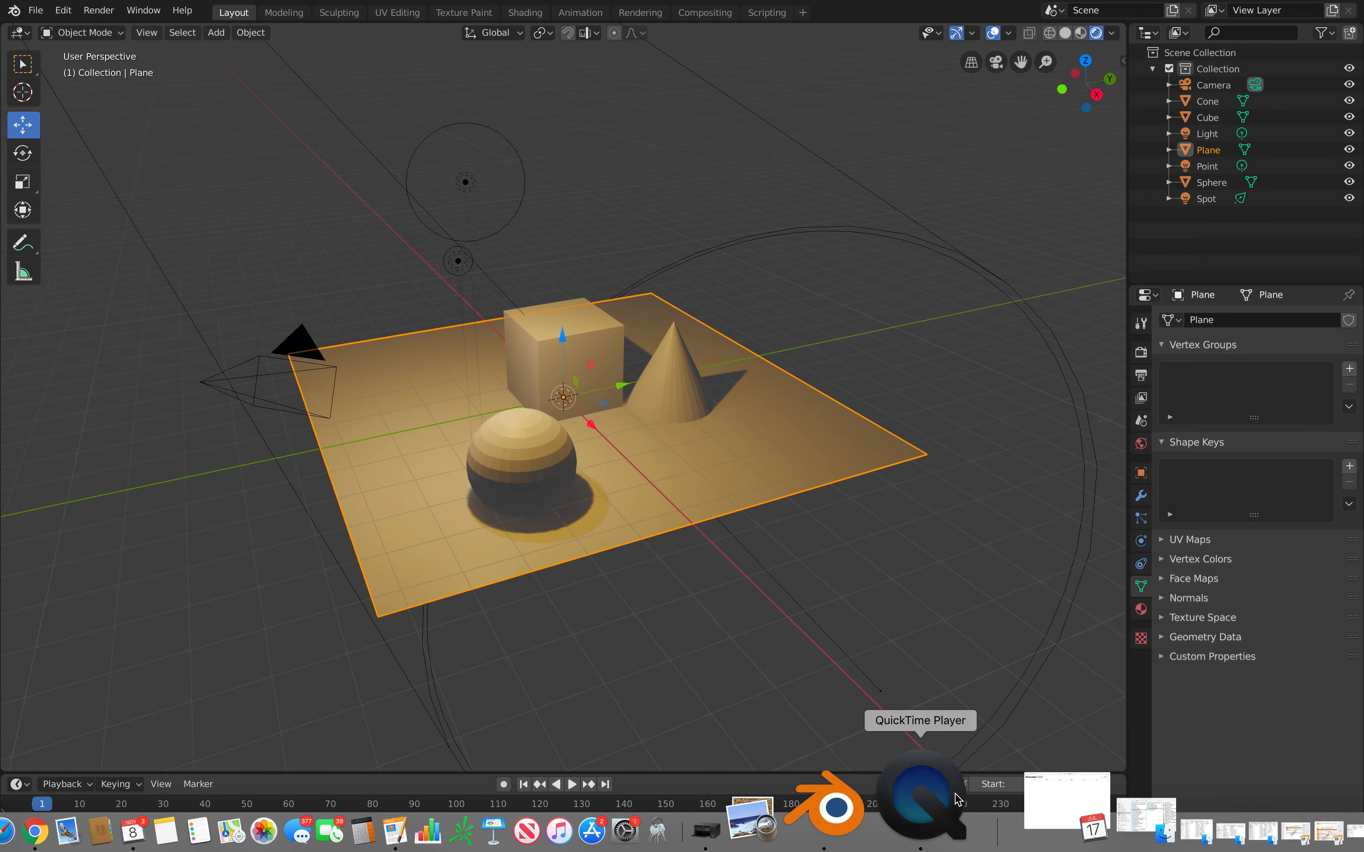
click(913, 804)
click(133, 8)
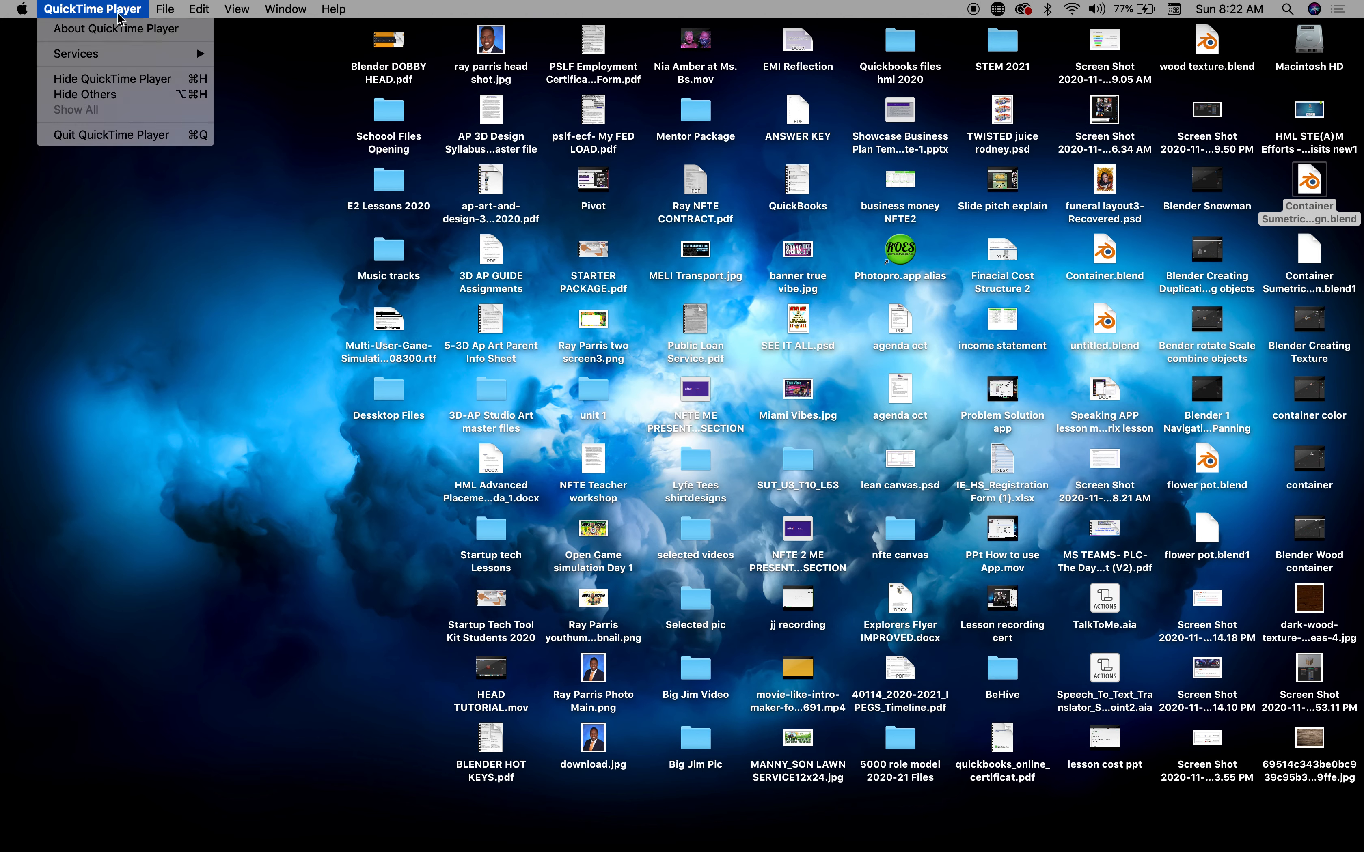
click(128, 135)
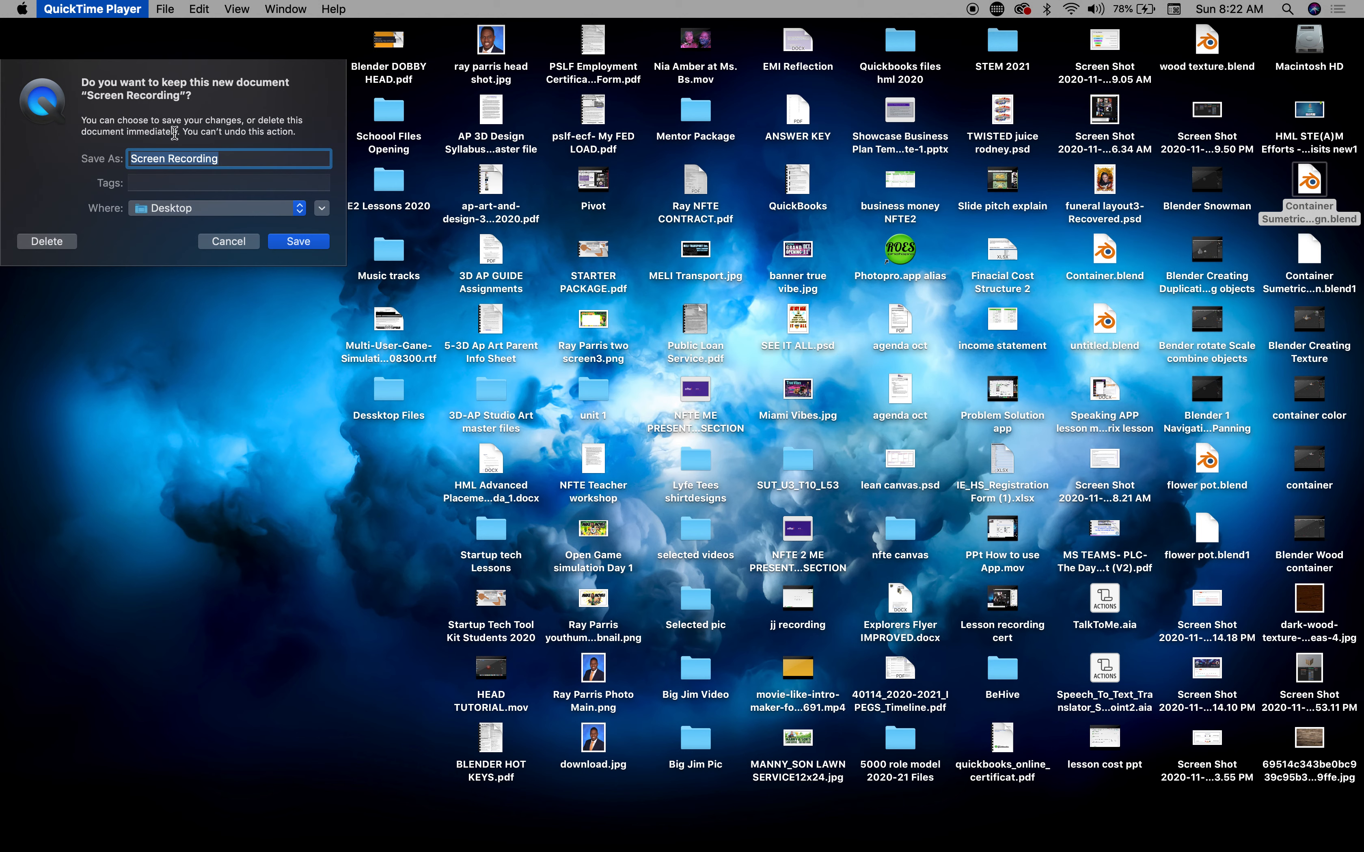
Replace the screen recording's default file name with one beginning "Blende" for saving to the Desktop.
drag(222, 162, 84, 158)
text(Blende)
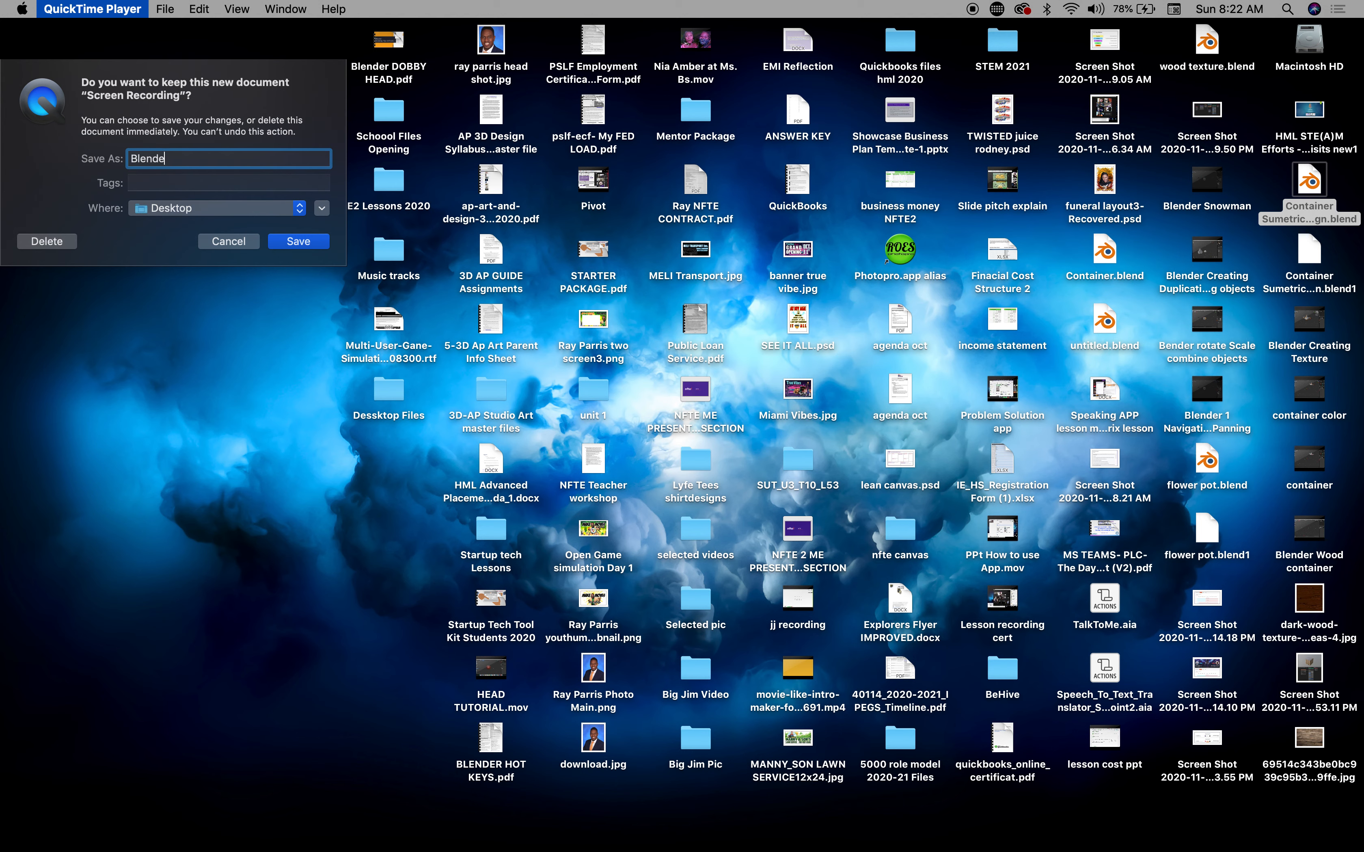